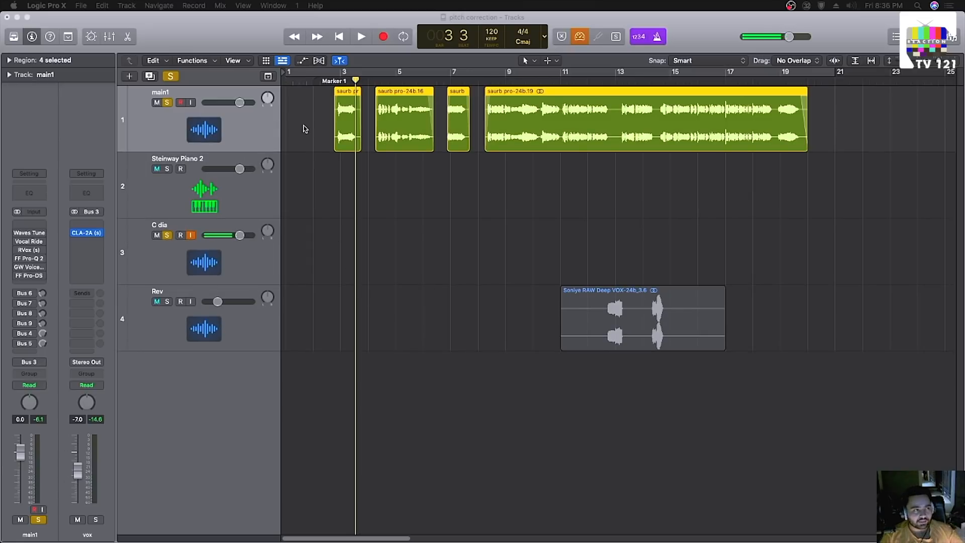
Step: Clear the region selection and play the main1 vocal from just before its first region
{"action": "left_click", "coordinate": [332, 81]}
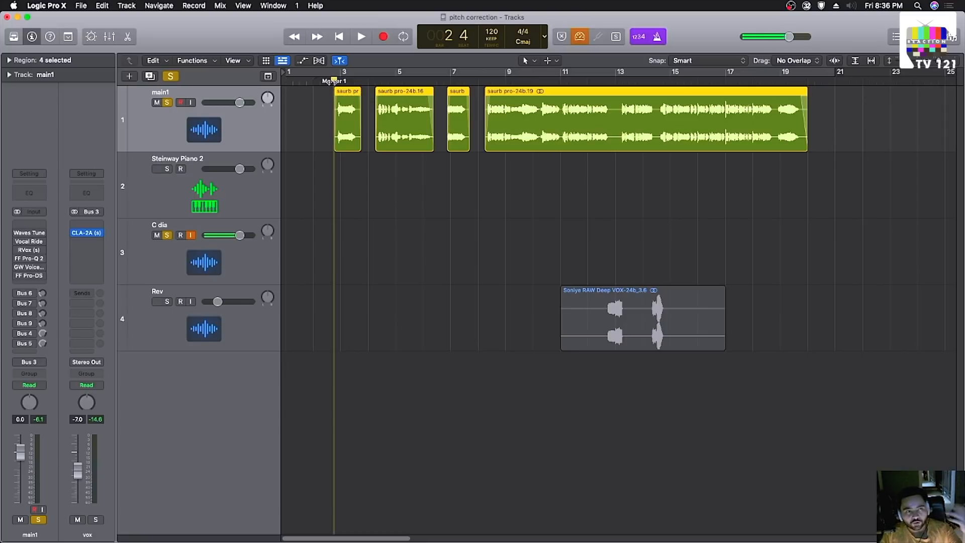
{"action": "left_click", "coordinate": [334, 182]}
{"action": "key", "text": "space"}
{"action": "key", "text": "super+Left"}
{"action": "key", "text": "super+Left"}
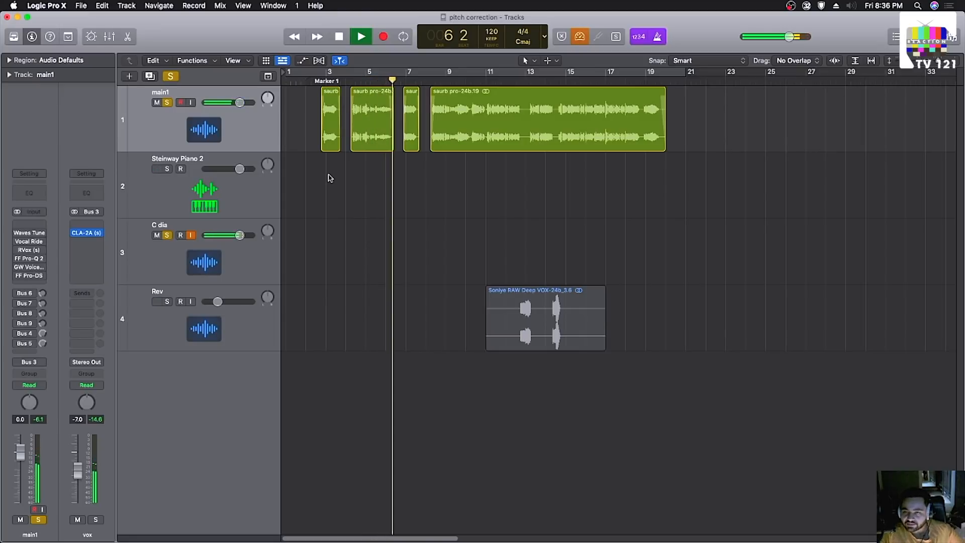
Step: Record-enable the Steinway Piano 2 track and return the playhead to just before the first vocal region
{"action": "left_click", "coordinate": [180, 169]}
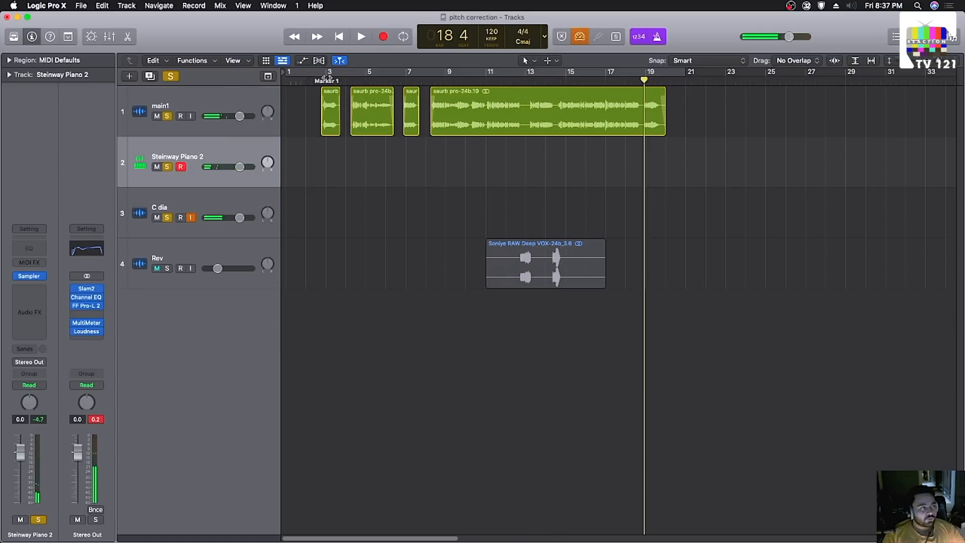
{"action": "left_click_drag", "start_coordinate": [327, 78], "coordinate": [317, 80]}
{"action": "scroll", "coordinate": [325, 103], "scroll_direction": "up", "scroll_amount": 5}
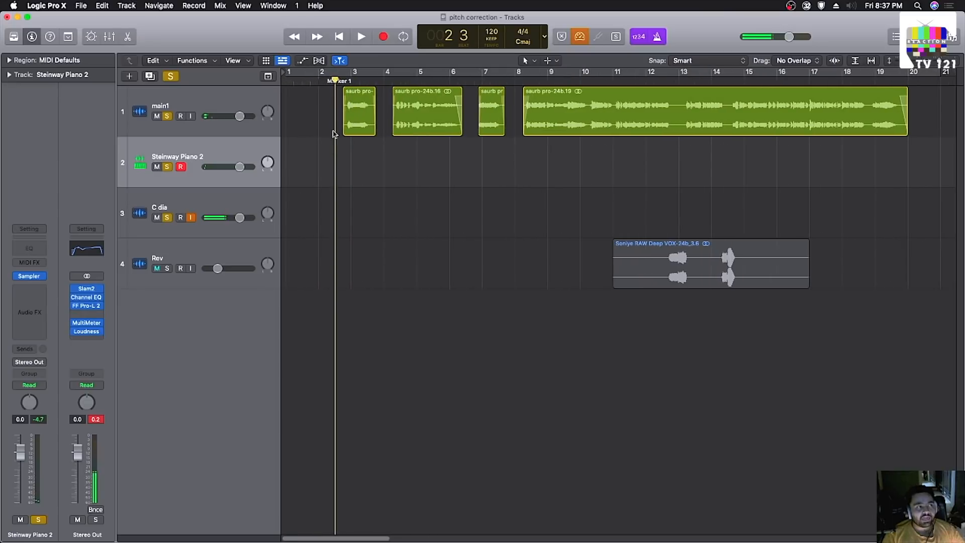
{"action": "scroll", "coordinate": [330, 135], "scroll_direction": "up", "scroll_amount": 1}
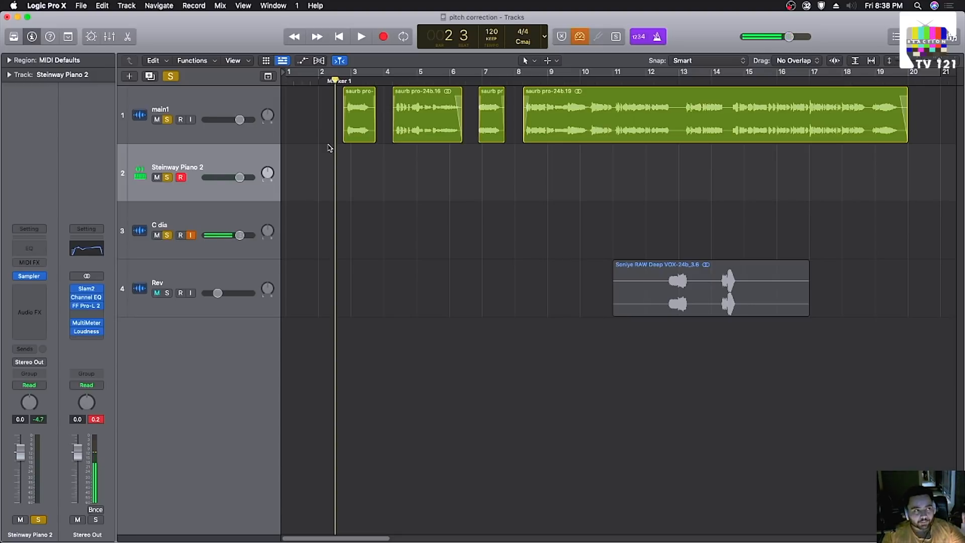
Step: Play the opening vocal phrases twice from the first region while playing the Steinway piano along to work out their notes
{"action": "left_click", "coordinate": [343, 80]}
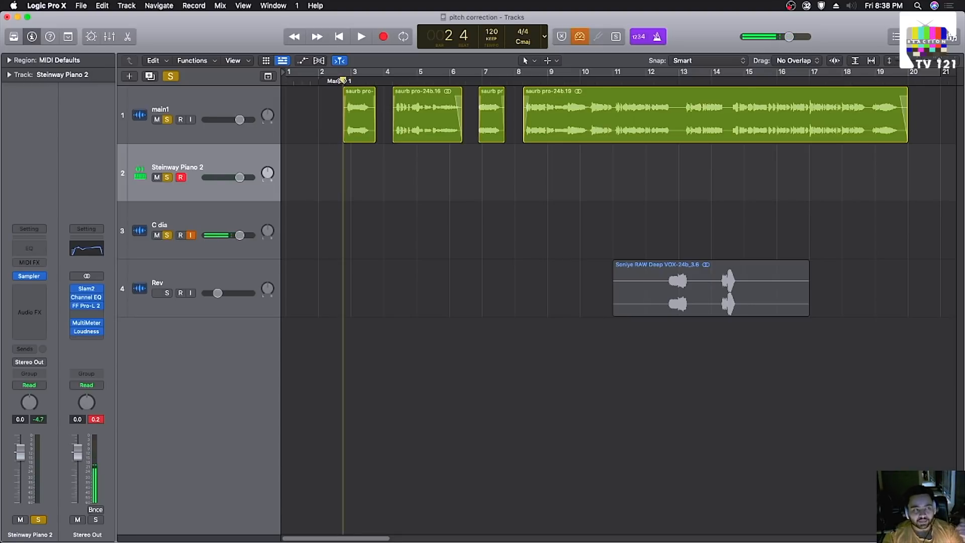
{"action": "key", "text": "space"}
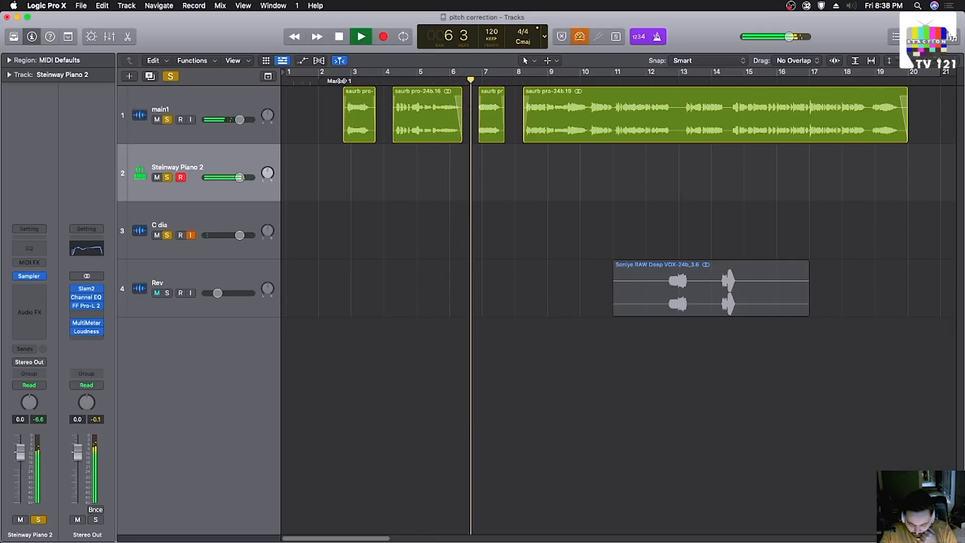
{"action": "key", "text": "space"}
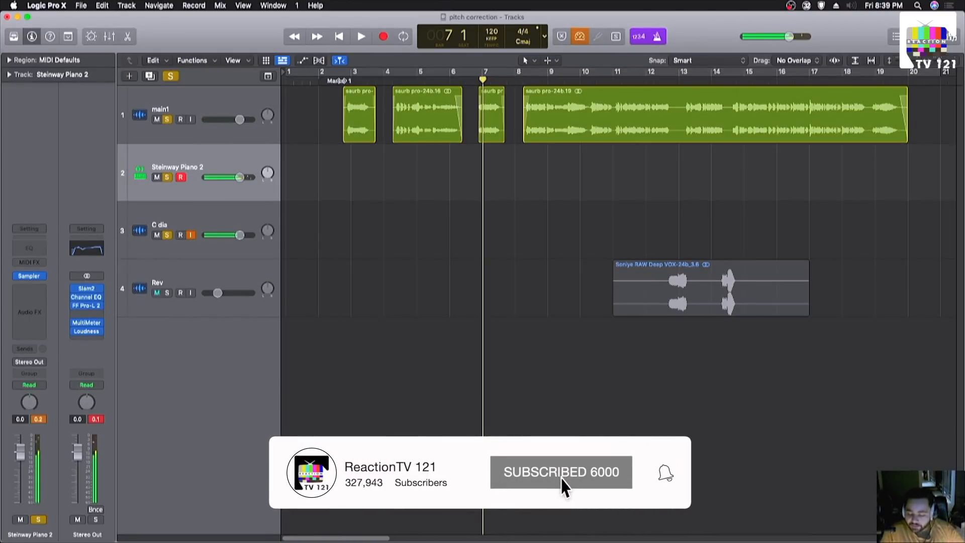
{"action": "key", "text": "space"}
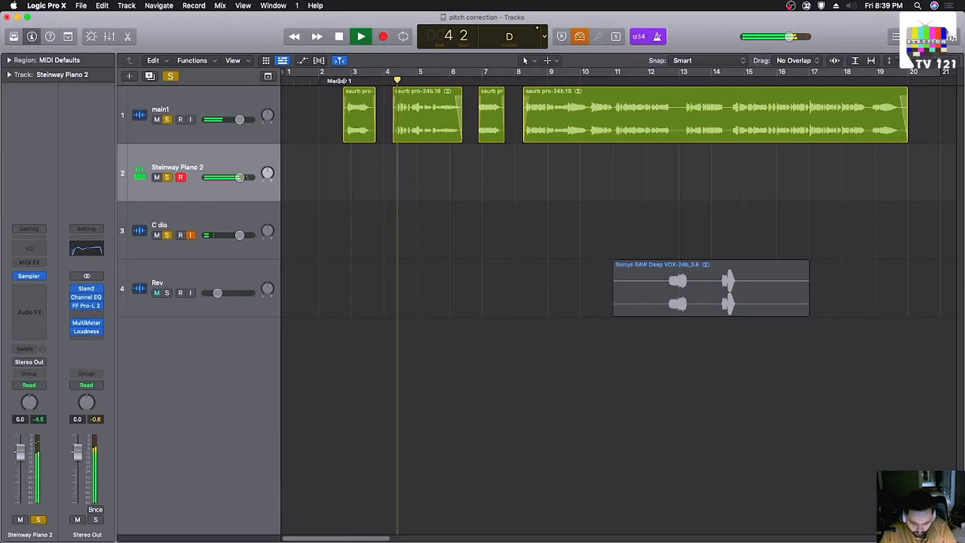
{"action": "key", "text": "space"}
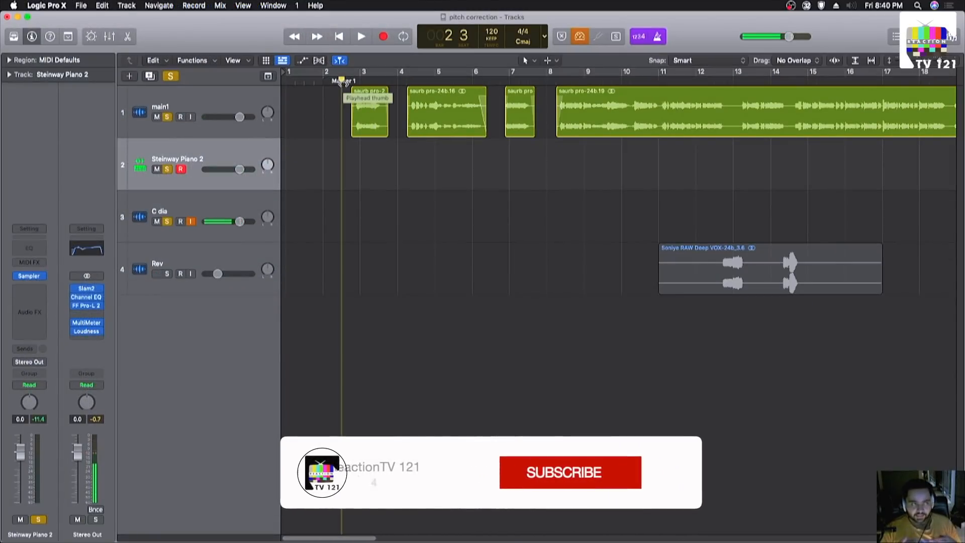
Step: Collapse the Piano Roll editor so that all four tracks have the full arrange area
{"action": "key", "text": "super+Left"}
{"action": "key", "text": "super+Left"}
{"action": "key", "text": "super+Left"}
{"action": "key", "text": "super+Left"}
{"action": "key", "text": "super+Right"}
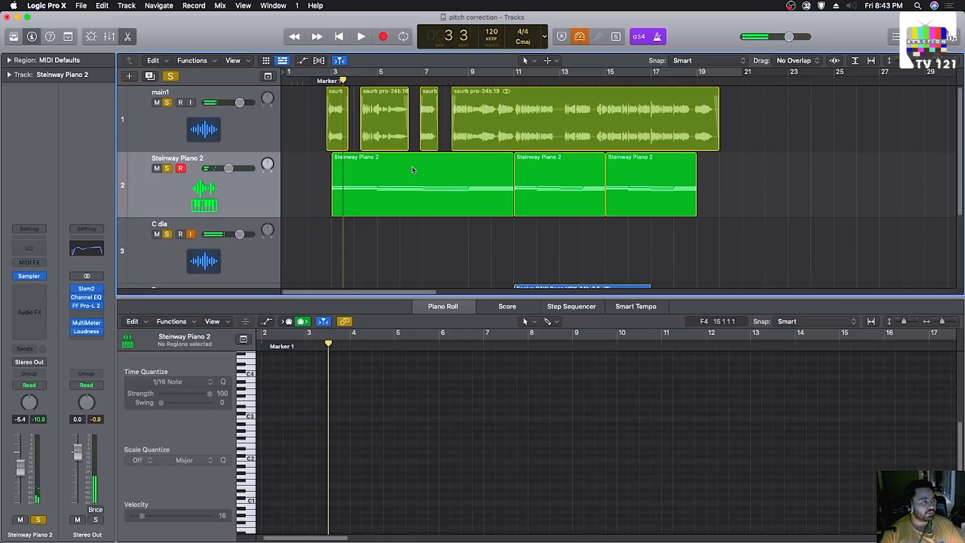
{"action": "scroll", "coordinate": [422, 180], "scroll_direction": "right", "scroll_amount": 3}
{"action": "left_click_drag", "start_coordinate": [476, 296], "coordinate": [431, 469]}
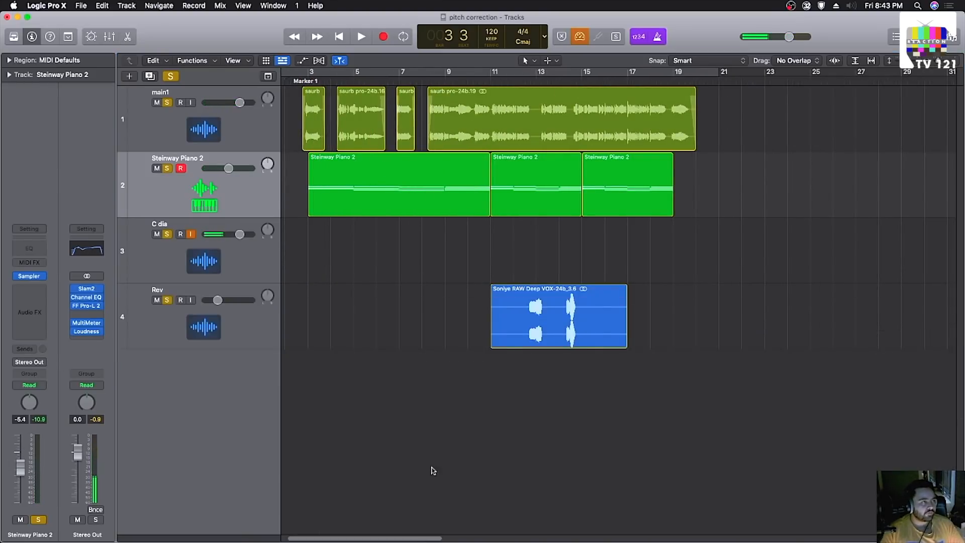
{"action": "scroll", "coordinate": [415, 277], "scroll_direction": "left", "scroll_amount": 3}
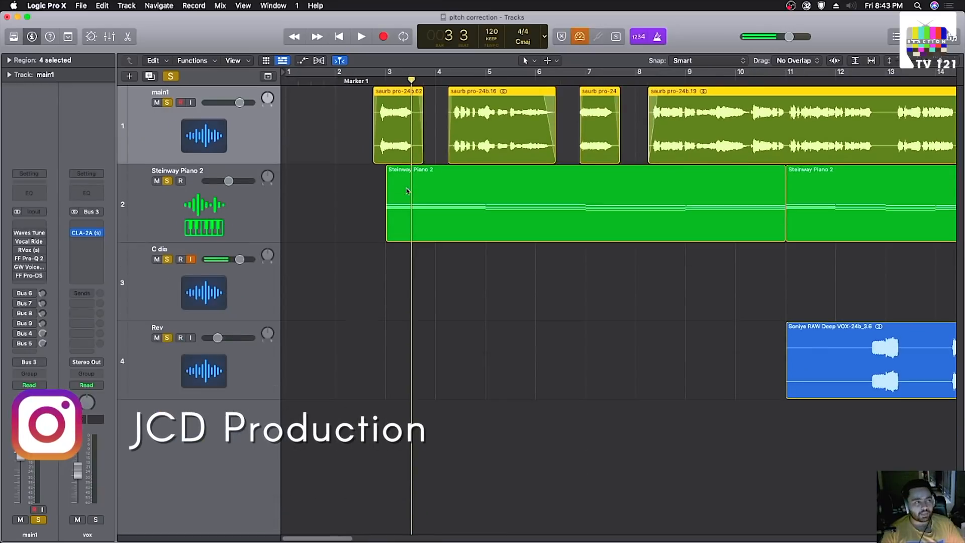
Step: Place the playhead just before the first vocal region and open the Waves Tune plug-in on the main1 track
{"action": "key", "text": "super+Left"}
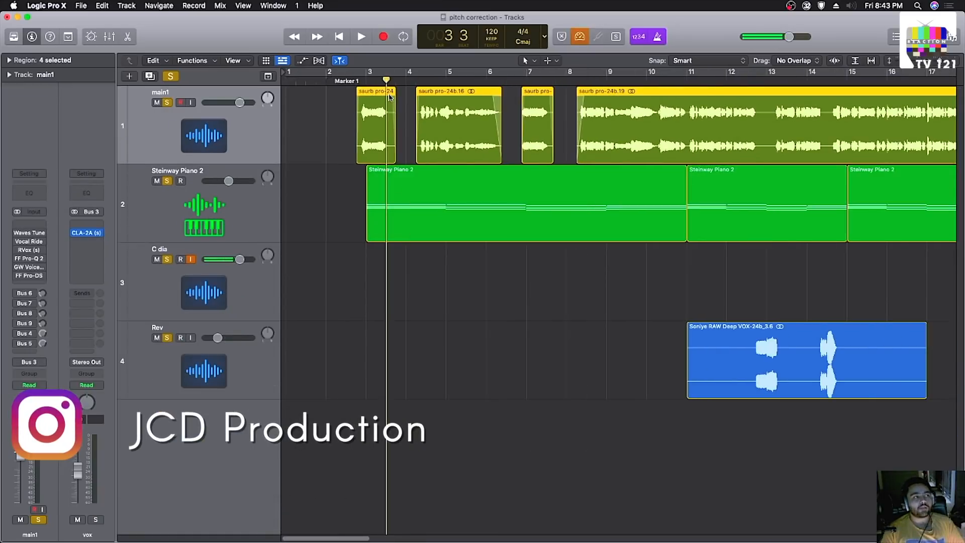
{"action": "left_click_drag", "start_coordinate": [356, 80], "coordinate": [352, 80]}
{"action": "key", "text": "super+Down"}
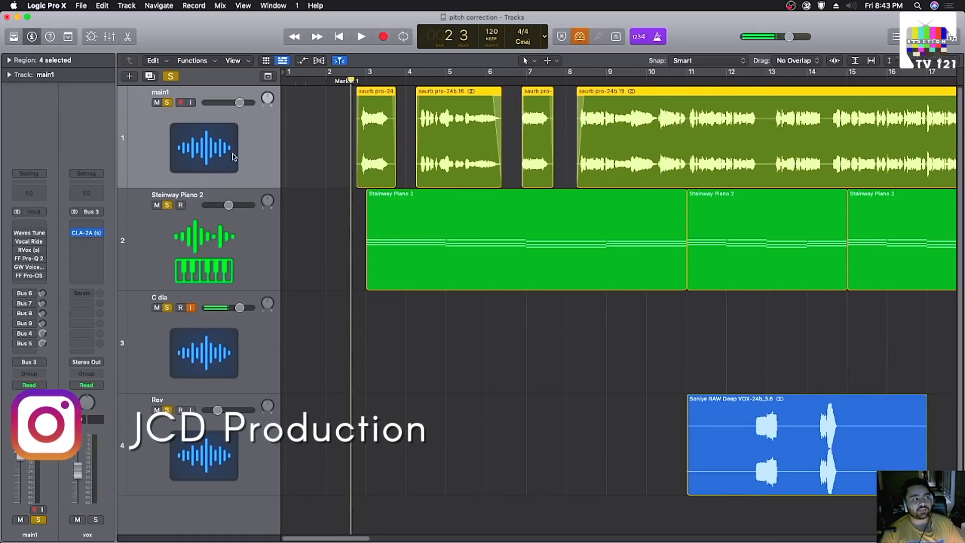
{"action": "mouse_move", "coordinate": [28, 234]}
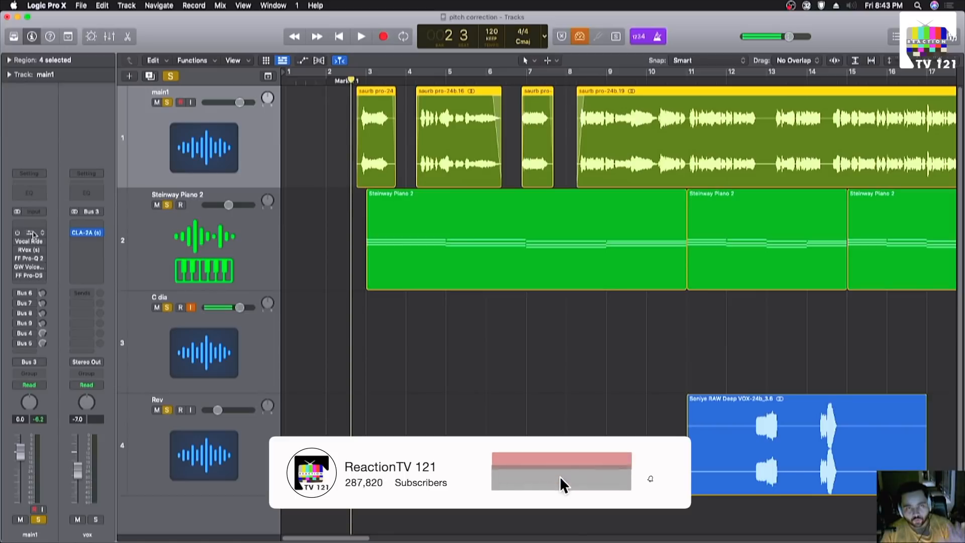
{"action": "left_click", "coordinate": [33, 234]}
{"action": "left_click_drag", "start_coordinate": [627, 131], "coordinate": [627, 104]}
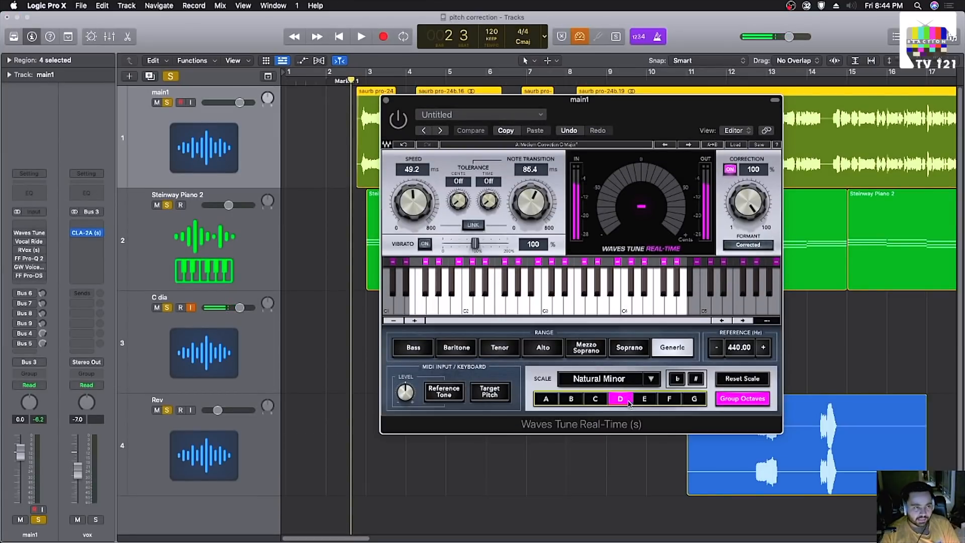
Step: Set Waves Tune Real-Time to the C Major scale with speed 1.9 ms and note transition 0.1 ms
{"action": "left_click", "coordinate": [650, 379]}
{"action": "left_click", "coordinate": [663, 410]}
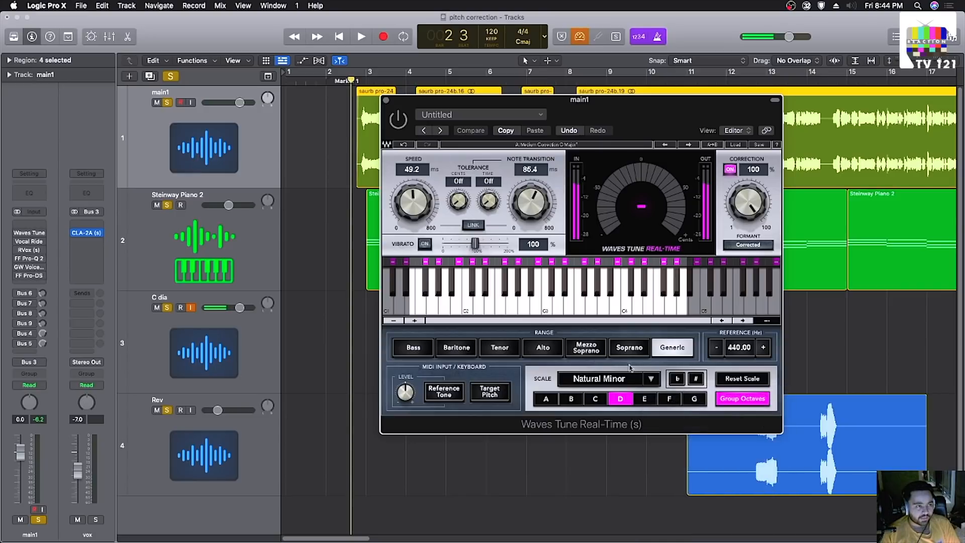
{"action": "left_click_drag", "start_coordinate": [537, 212], "coordinate": [534, 251]}
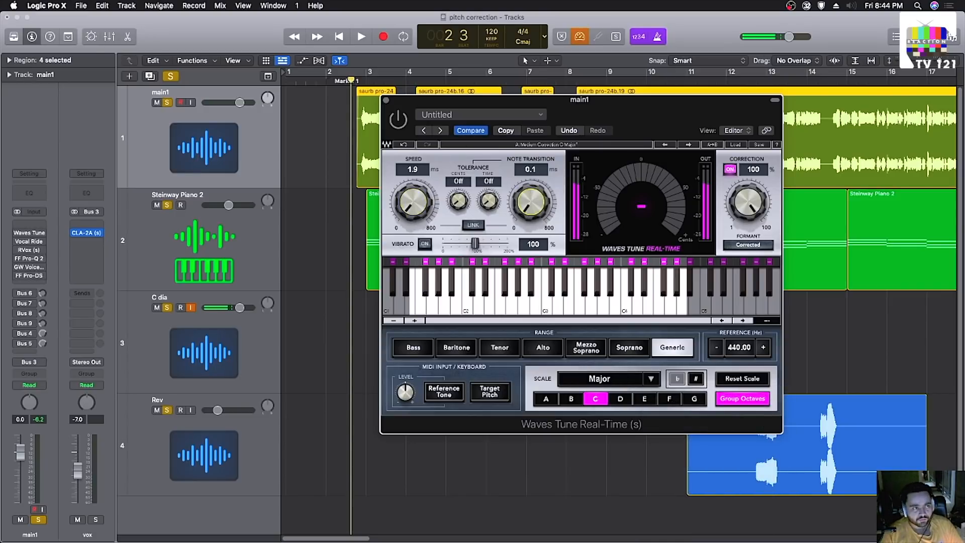
Step: Enable Waves Tune and play the tuned vocal, taking the Steinway Piano 2 track out of solo during playback
{"action": "left_click", "coordinate": [398, 120]}
{"action": "key", "text": "space"}
{"action": "left_click", "coordinate": [347, 130]}
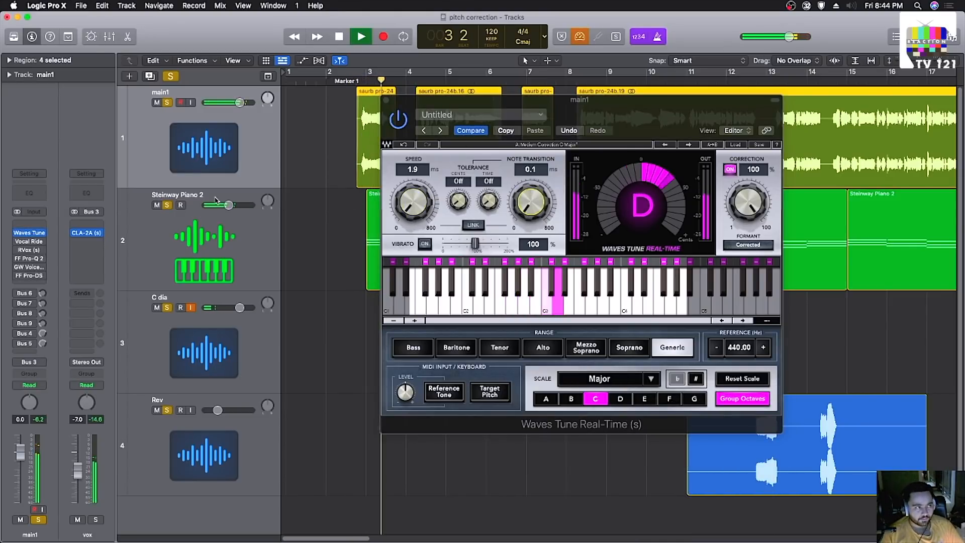
{"action": "left_click", "coordinate": [166, 205]}
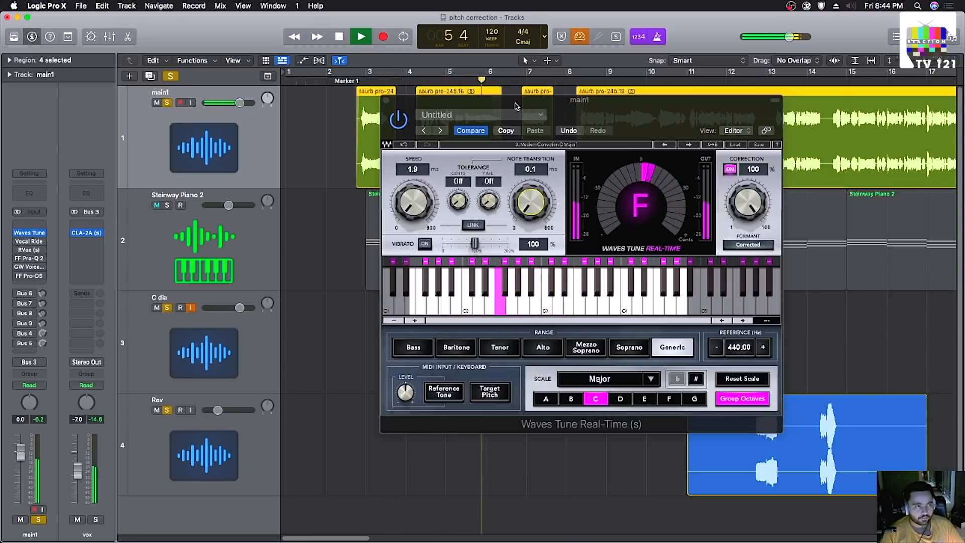
{"action": "key", "text": "space"}
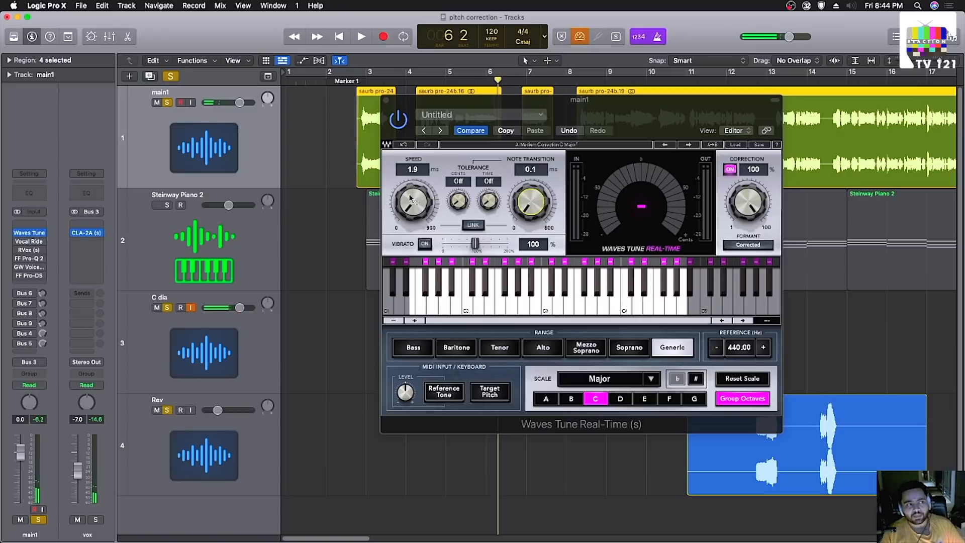
Step: Set the Waves Tune speed to 47.5 ms and note transition to 82.9 ms, and play the vocal with them
{"action": "left_click_drag", "start_coordinate": [413, 201], "coordinate": [413, 190]}
{"action": "left_click_drag", "start_coordinate": [530, 202], "coordinate": [531, 190]}
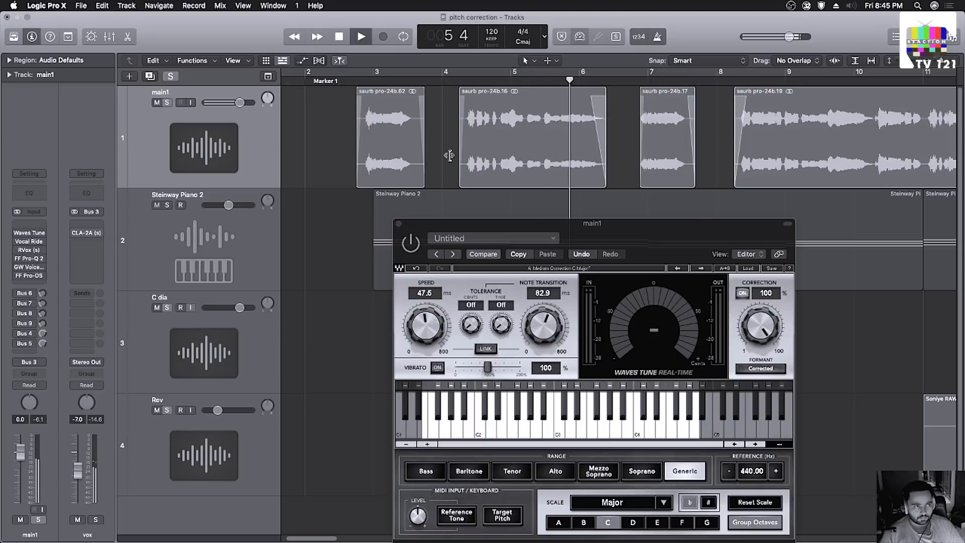
{"action": "key", "text": "space"}
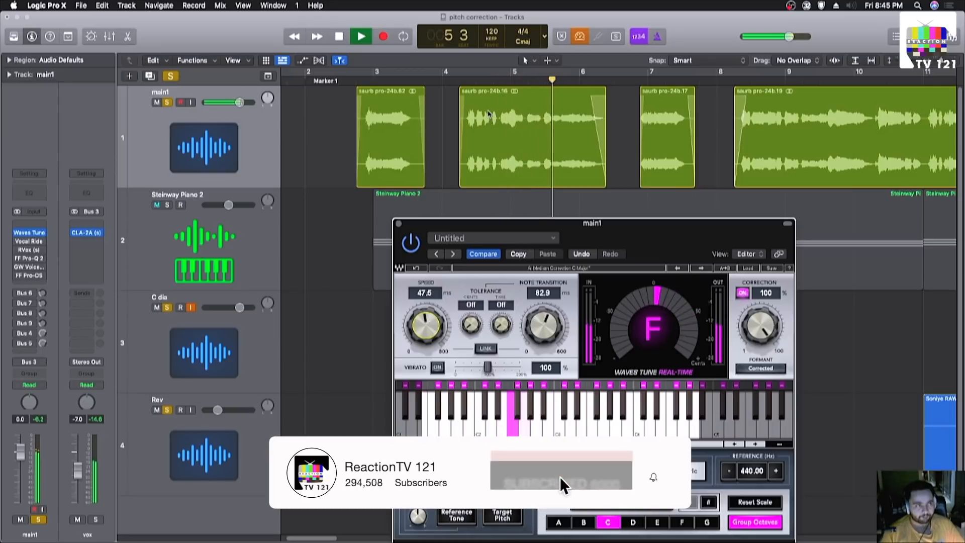
{"action": "key", "text": "space"}
Step: Replay the second vocal region while switching Waves Tune's bypass to compare, and close the plug-in window
{"action": "left_click", "coordinate": [474, 83]}
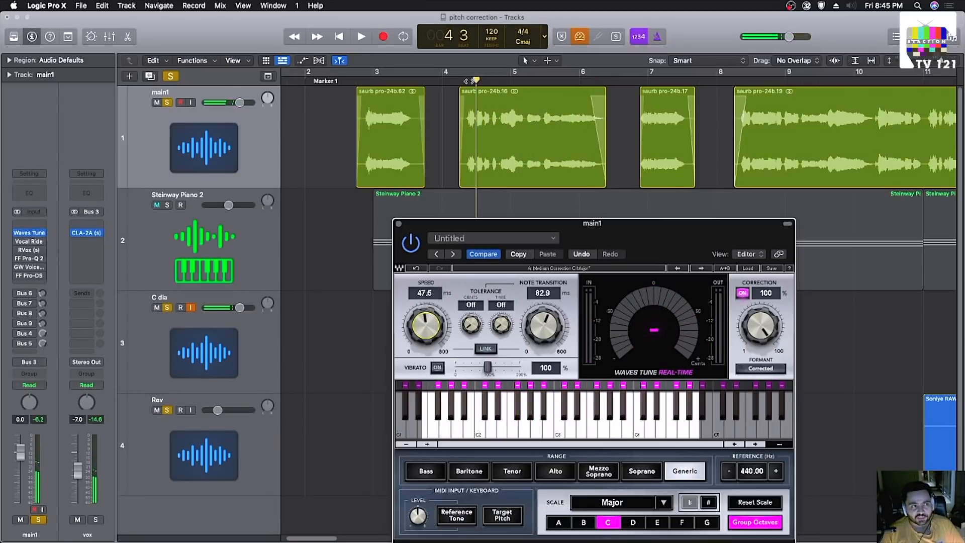
{"action": "left_click", "coordinate": [416, 241]}
{"action": "key", "text": "space"}
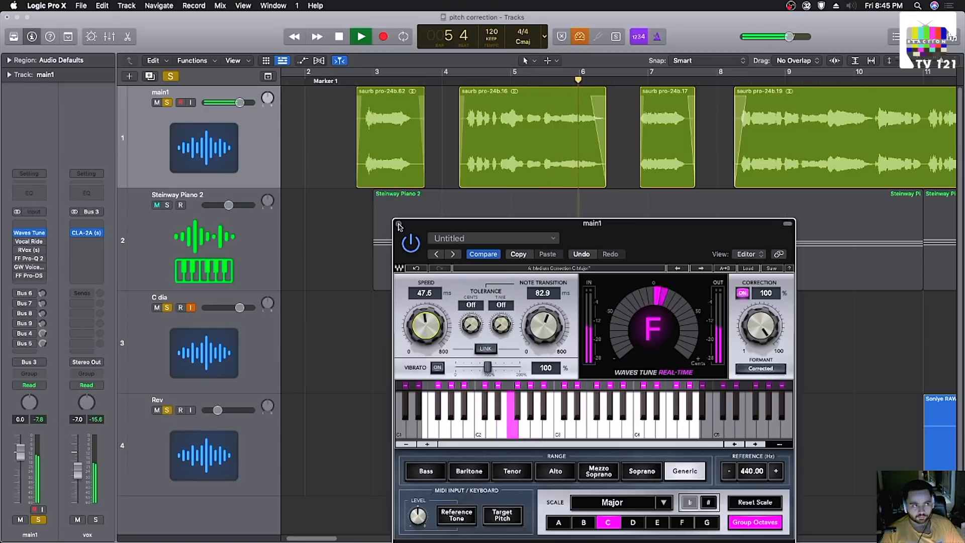
{"action": "left_click", "coordinate": [400, 224]}
{"action": "key", "text": "space"}
{"action": "key", "text": "z"}
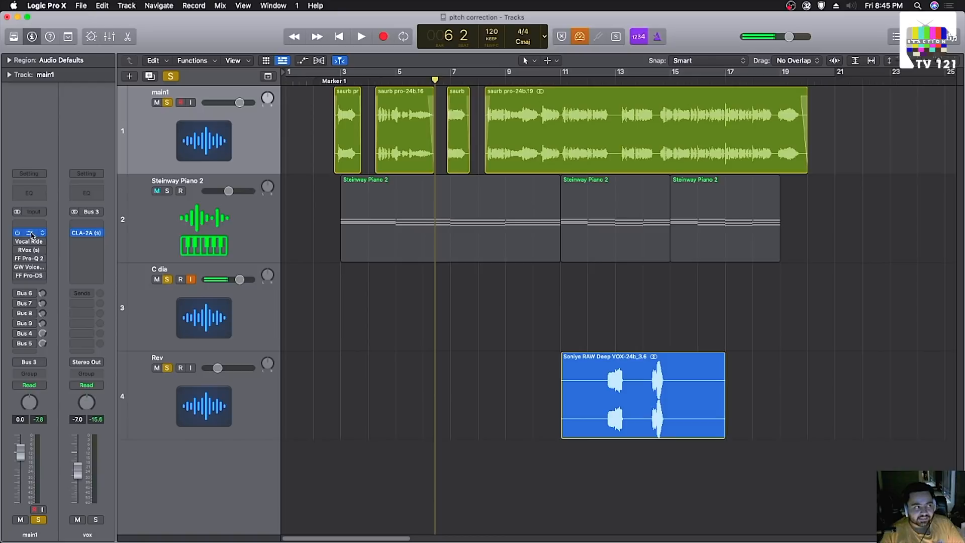
Step: Insert the stereo Melodyne plug-in above Waves Tune on the main1 track
{"action": "left_click", "coordinate": [31, 235]}
{"action": "mouse_move", "coordinate": [46, 261]}
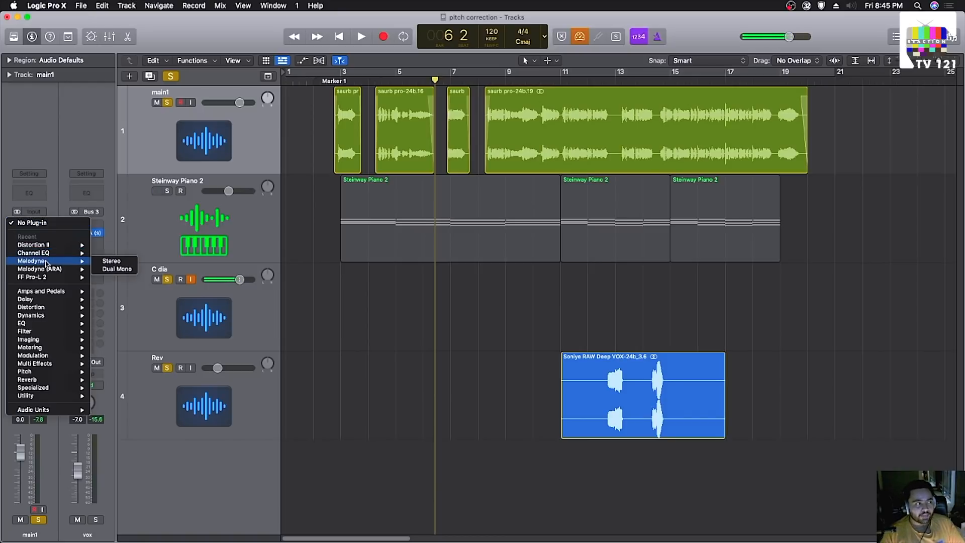
{"action": "left_click", "coordinate": [113, 261]}
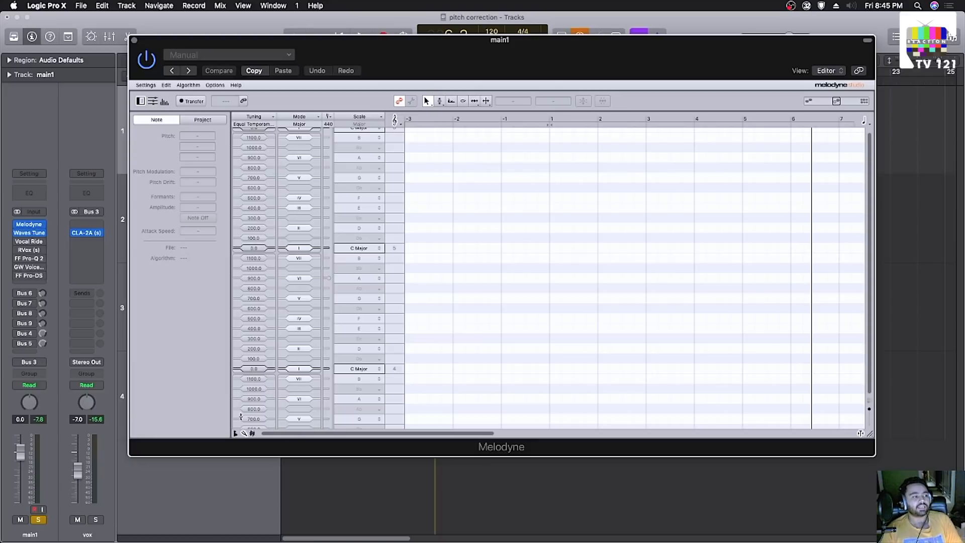
{"action": "left_click", "coordinate": [140, 101]}
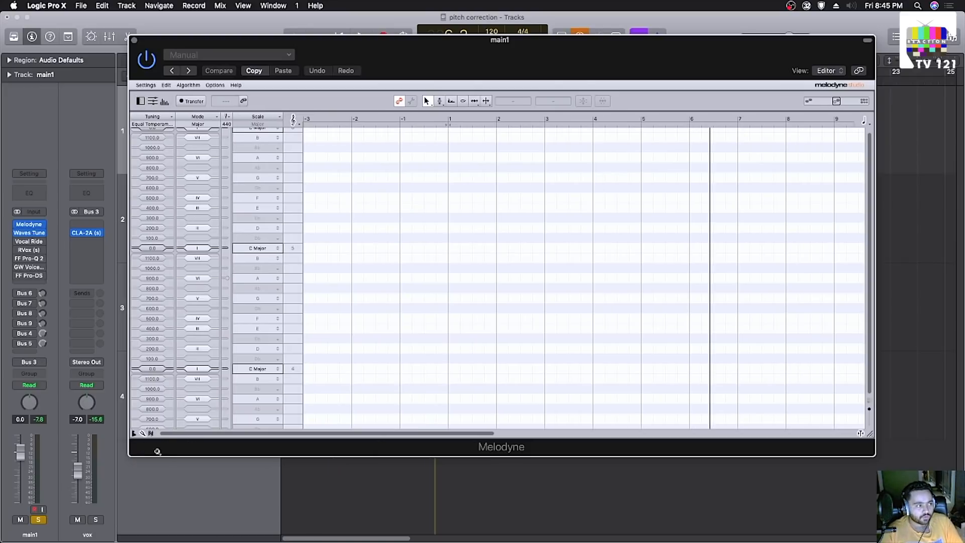
{"action": "left_click", "coordinate": [142, 433]}
{"action": "left_click", "coordinate": [143, 433]}
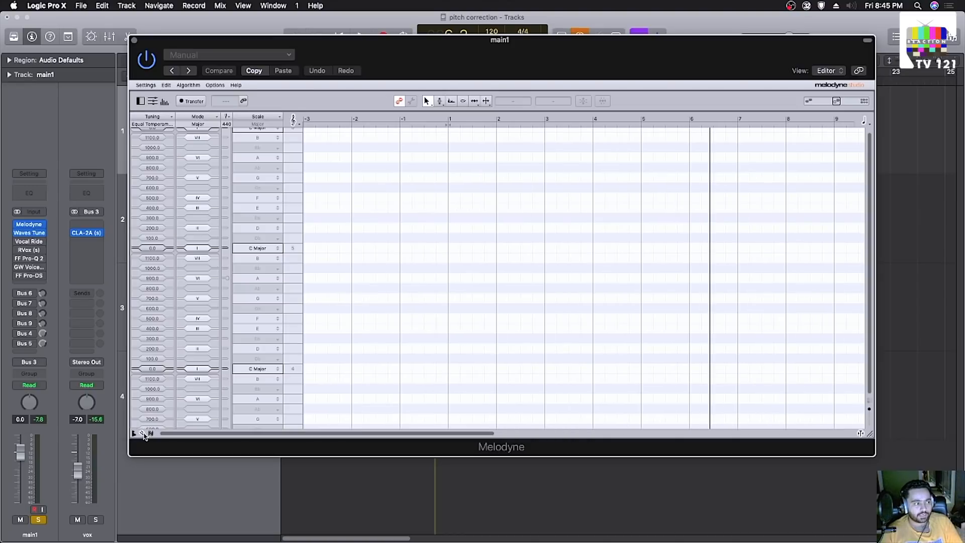
{"action": "left_click", "coordinate": [139, 101]}
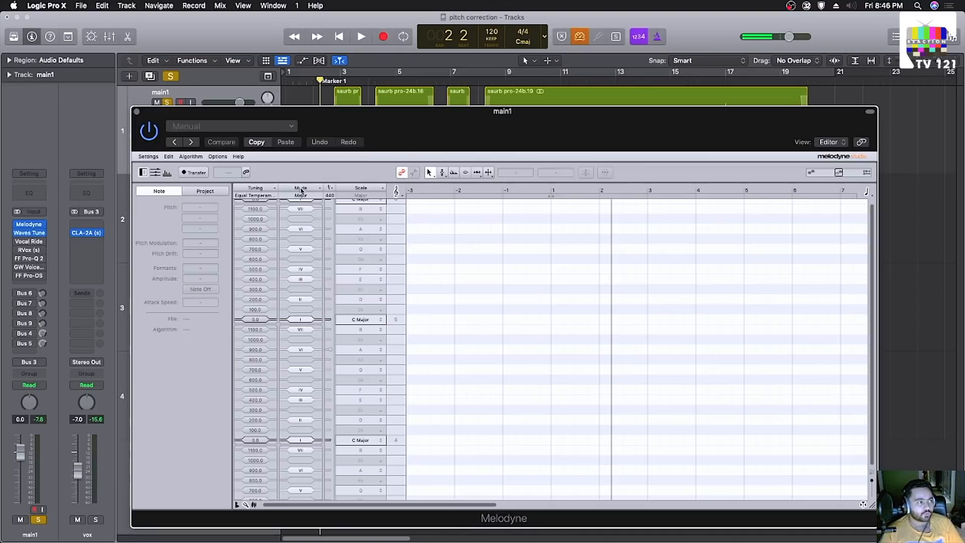
Step: Transfer the main1 vocal into Melodyne by playing it from bar 2 to bar 20
{"action": "left_click", "coordinate": [199, 173]}
{"action": "key", "text": "space"}
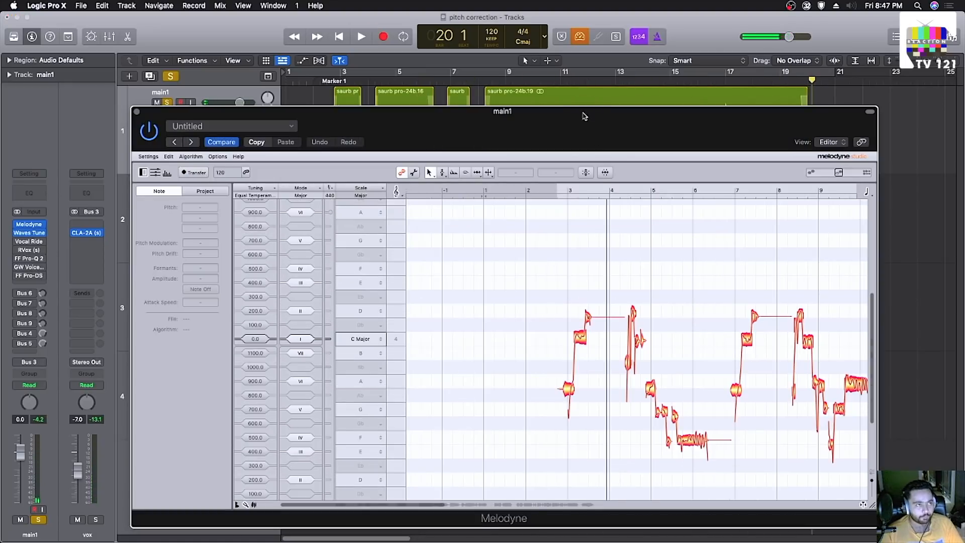
Step: Move the Melodyne window up and look over its note editing tools, including Zoom, Amplitude and Note Separation
{"action": "left_click_drag", "start_coordinate": [587, 126], "coordinate": [588, 100]}
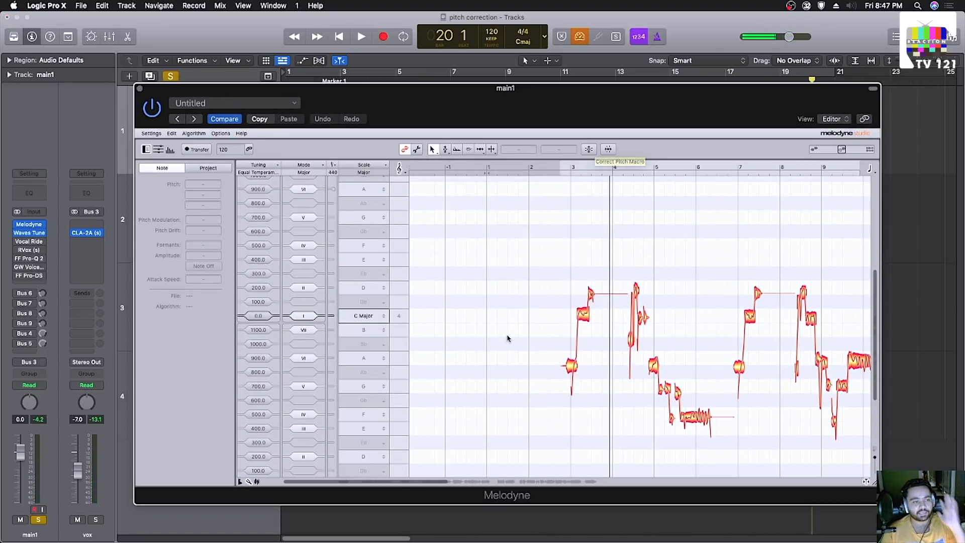
{"action": "right_click", "coordinate": [507, 259]}
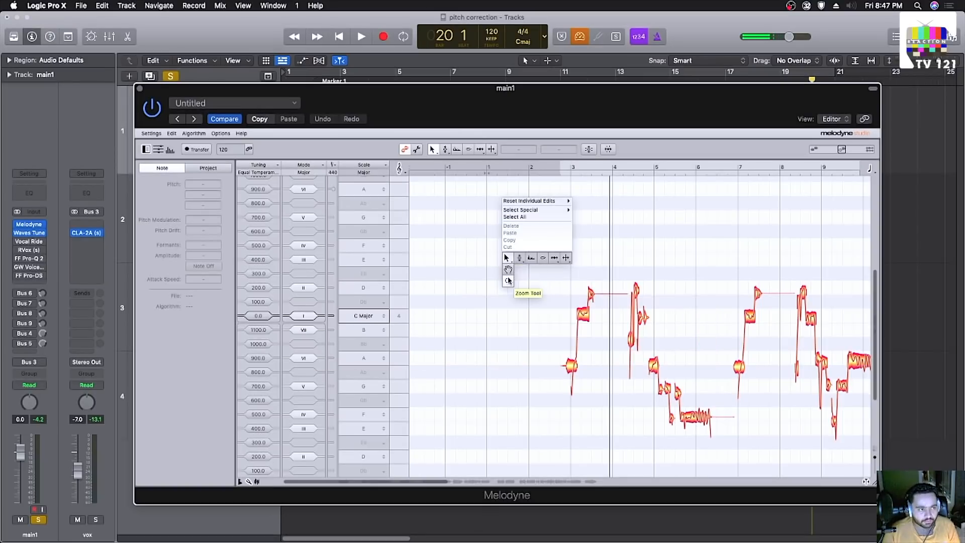
{"action": "mouse_move", "coordinate": [519, 260]}
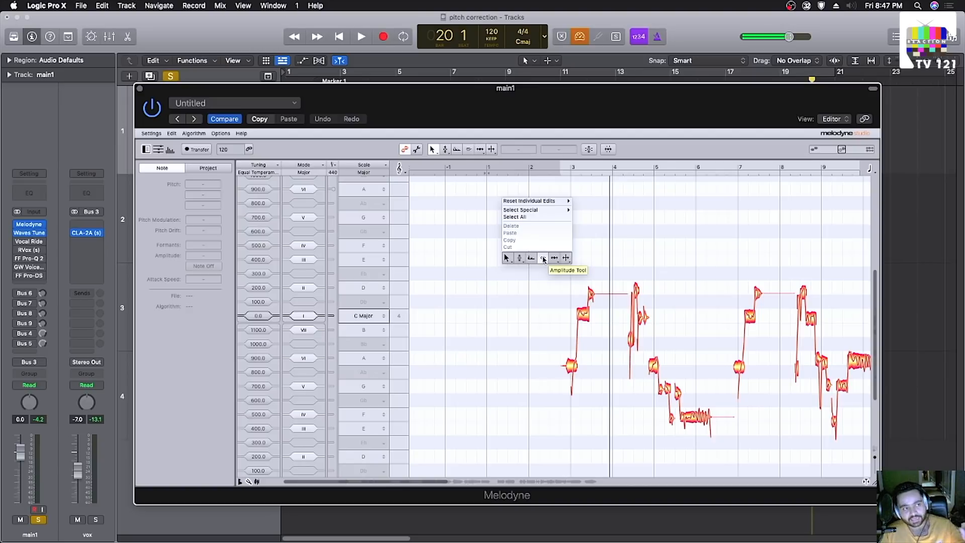
{"action": "mouse_move", "coordinate": [552, 260]}
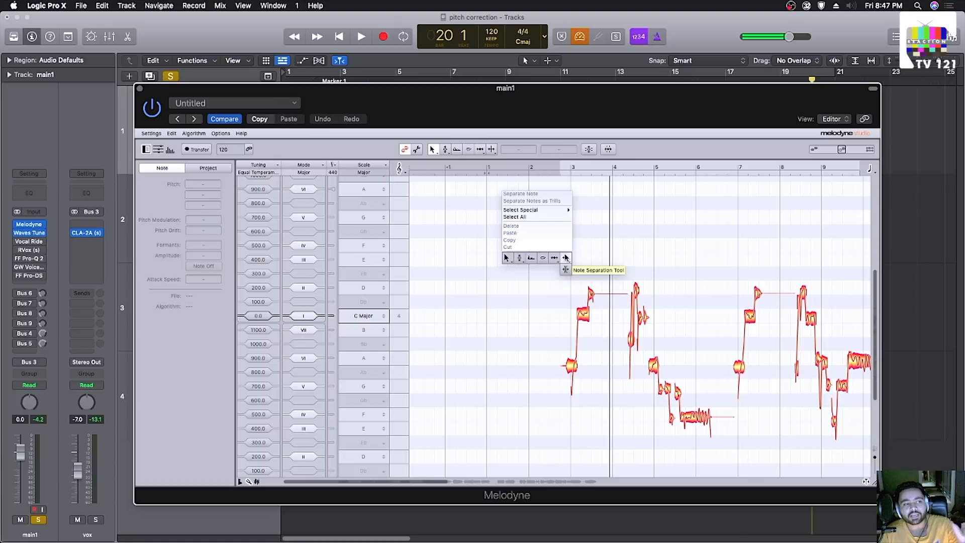
{"action": "left_click", "coordinate": [508, 258]}
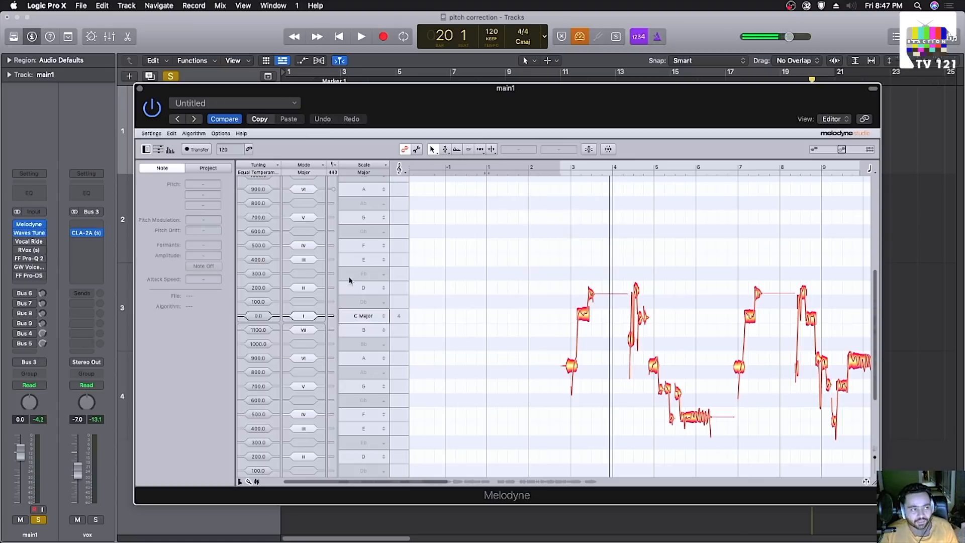
Step: Set the Melodyne scale to D Minor and play the first vocal phrase around bar 3
{"action": "scroll", "coordinate": [594, 305], "scroll_direction": "right", "scroll_amount": 3}
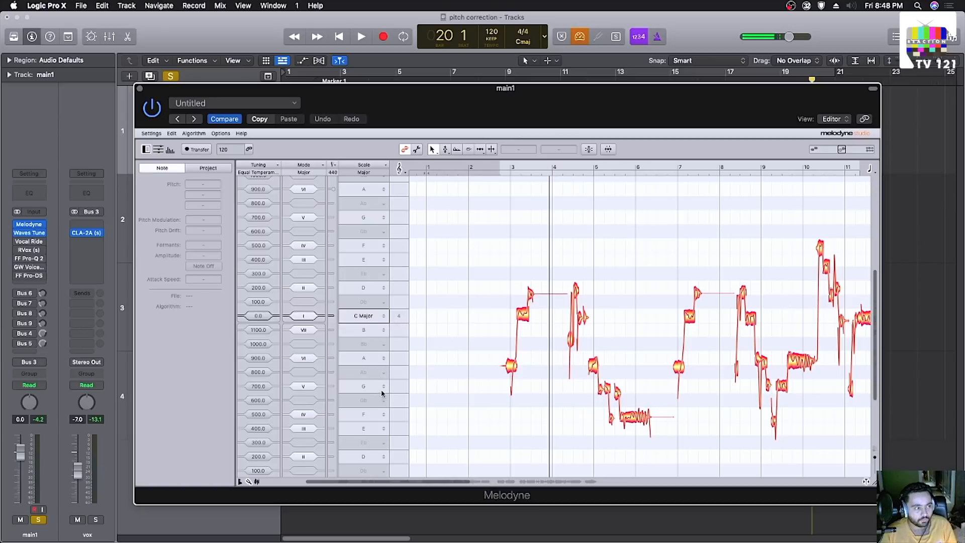
{"action": "left_click", "coordinate": [384, 284]}
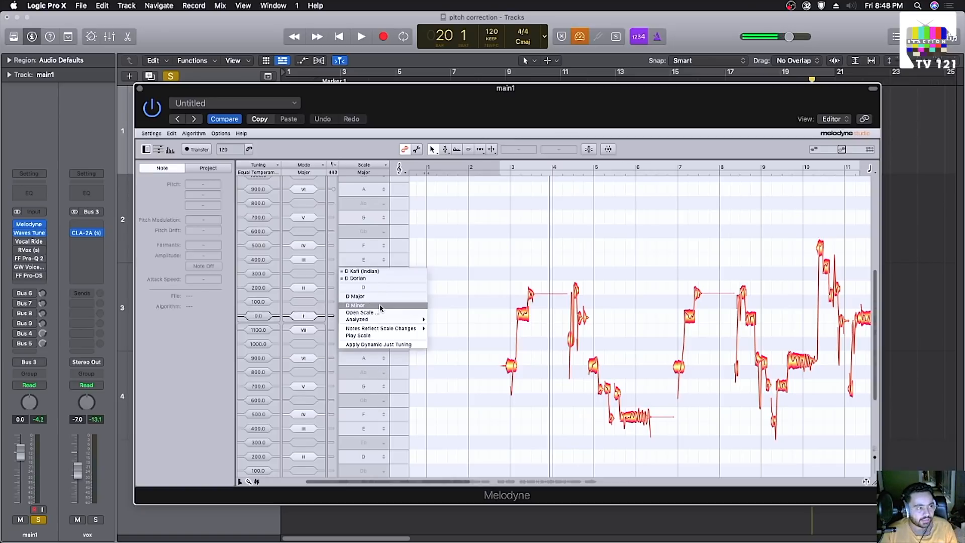
{"action": "left_click", "coordinate": [382, 308]}
{"action": "scroll", "coordinate": [496, 282], "scroll_direction": "down", "scroll_amount": 3}
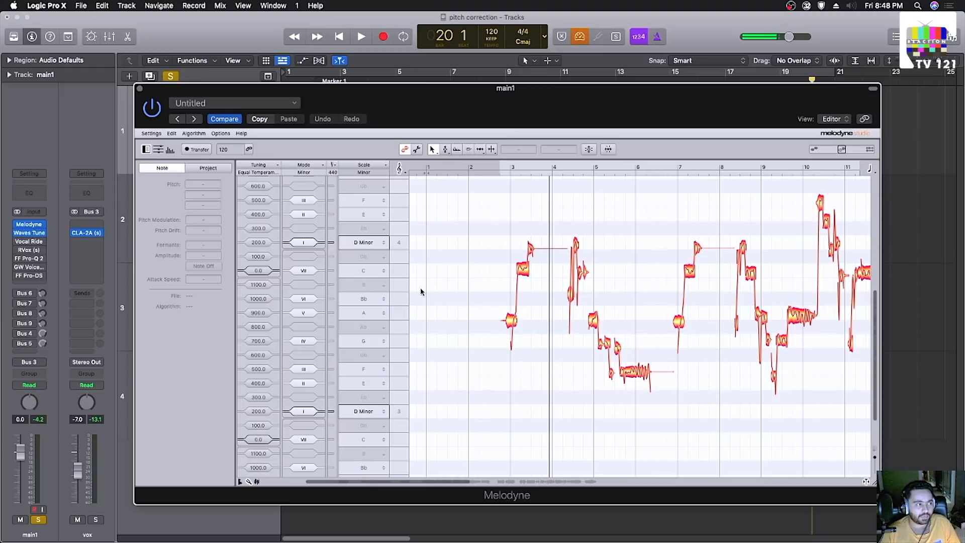
{"action": "left_click", "coordinate": [500, 165]}
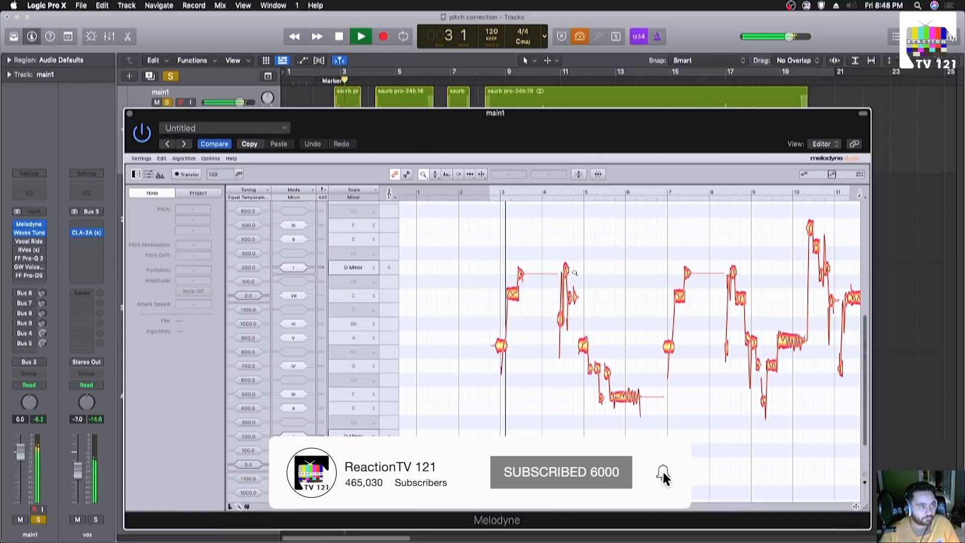
{"action": "key", "text": "space"}
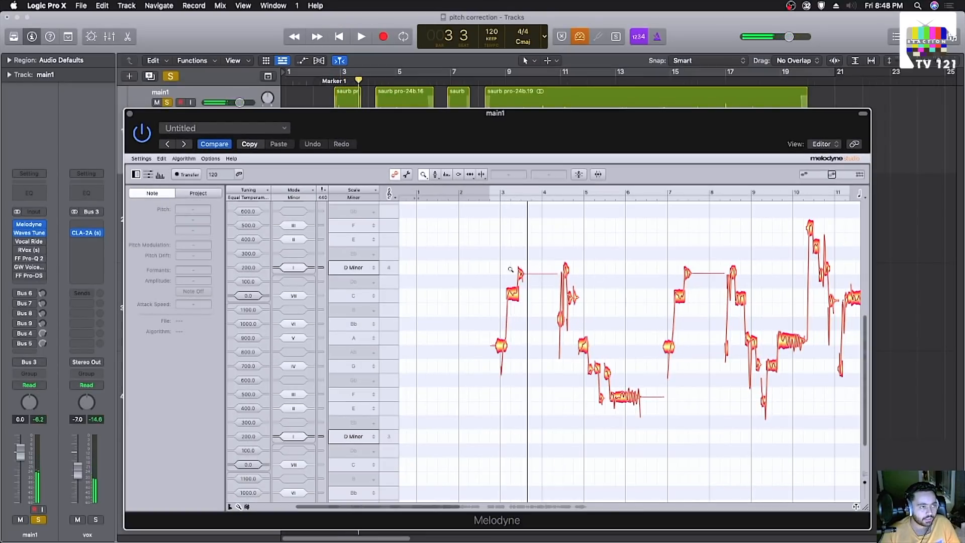
Step: Try tuning the D 4 note after bar 3 to -8 ct with the Main tool, play it, and undo the change
{"action": "right_click", "coordinate": [510, 270]}
{"action": "left_click", "coordinate": [506, 243]}
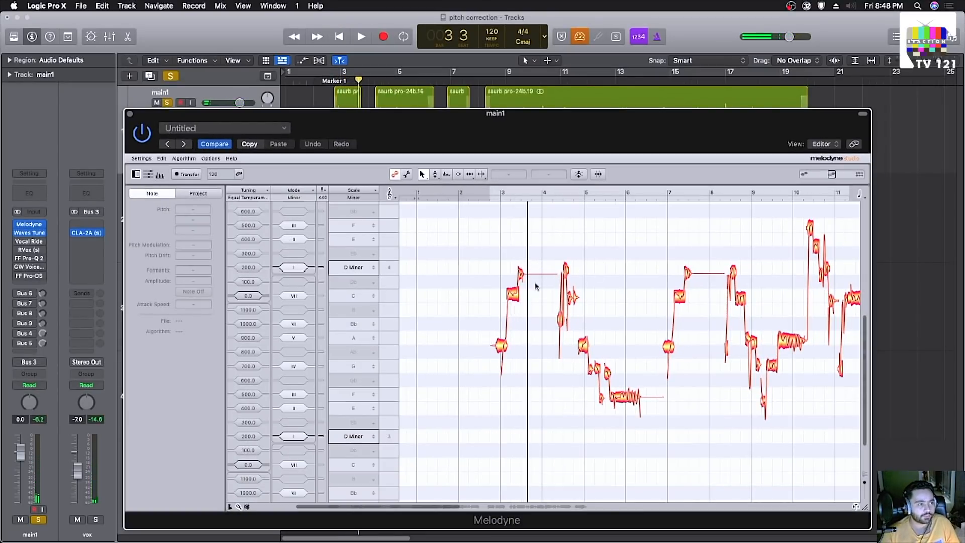
{"action": "left_click", "coordinate": [520, 274]}
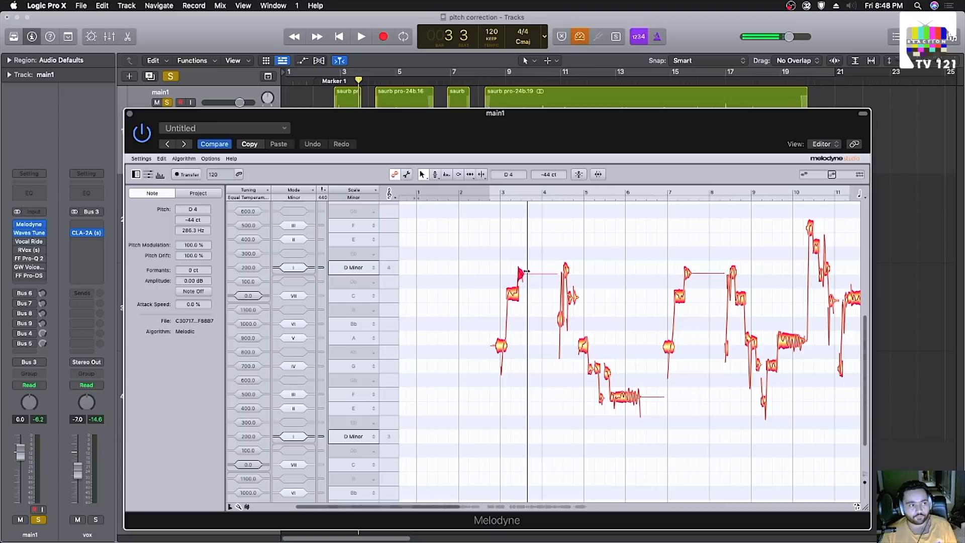
{"action": "mouse_move", "coordinate": [189, 221]}
{"action": "left_mouse_down"}
{"action": "mouse_move", "coordinate": [204, 201]}
{"action": "mouse_move", "coordinate": [201, 224]}
{"action": "left_mouse_up"}
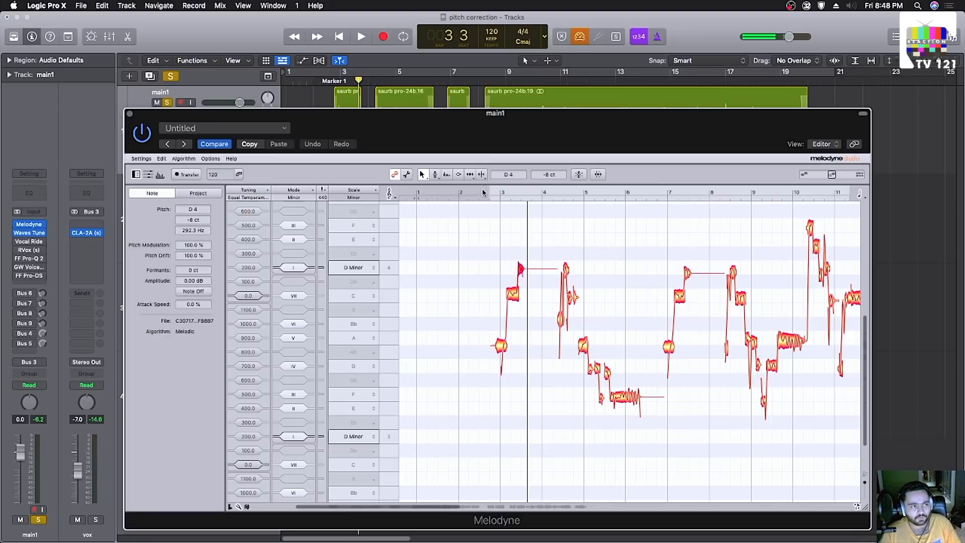
{"action": "key", "text": "space"}
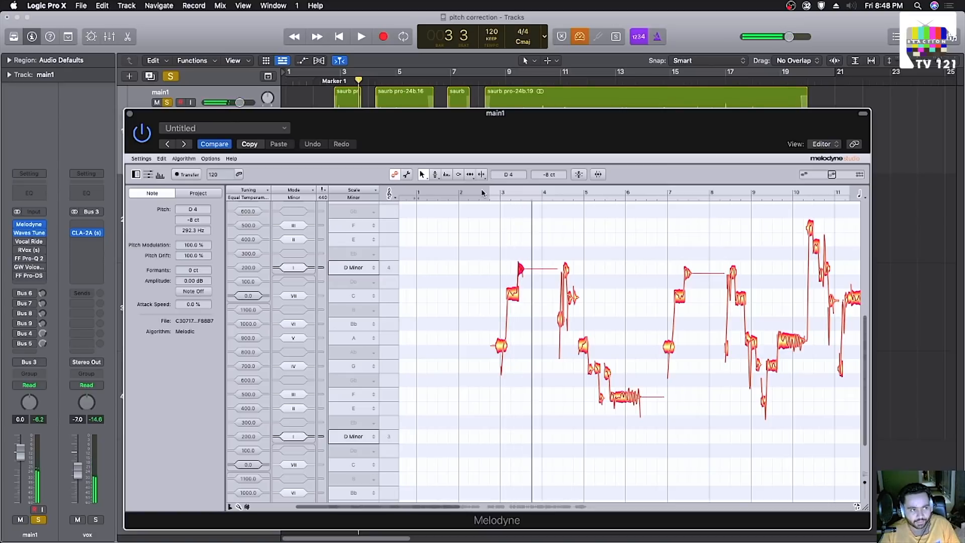
{"action": "key", "text": "super+z"}
{"action": "double_click", "coordinate": [486, 195]}
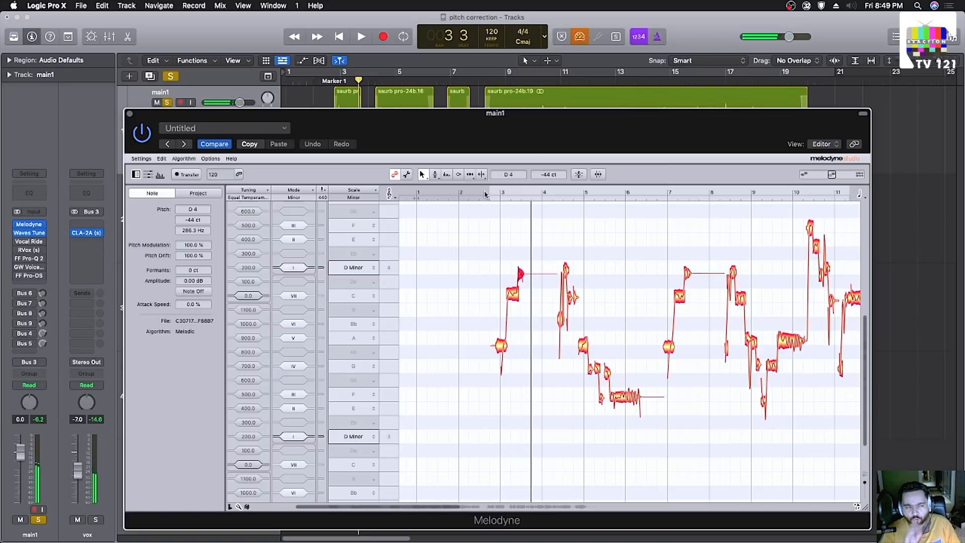
Step: Try moving the D 4 note after bar 3 to 0 ct with the Pitch tool, and undo the move
{"action": "right_click", "coordinate": [528, 265]}
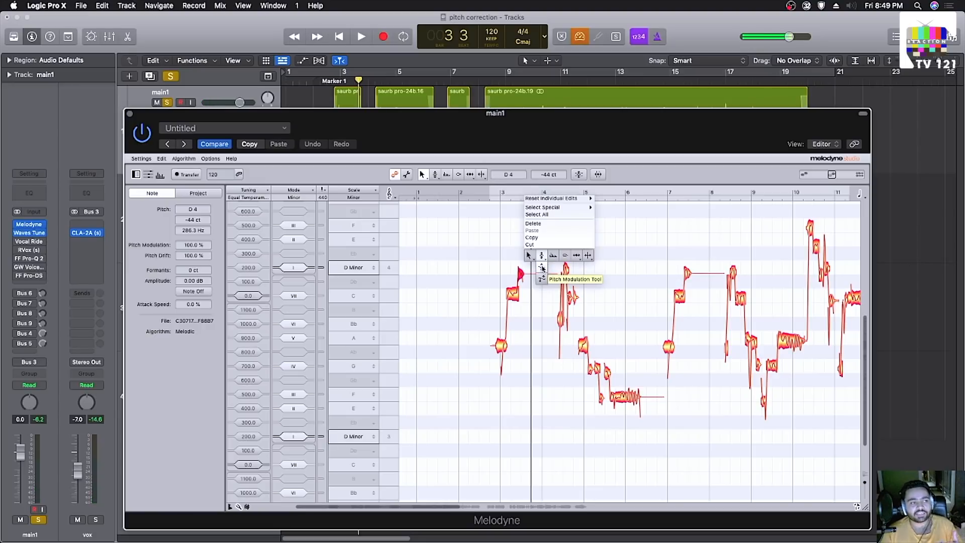
{"action": "left_click", "coordinate": [542, 269]}
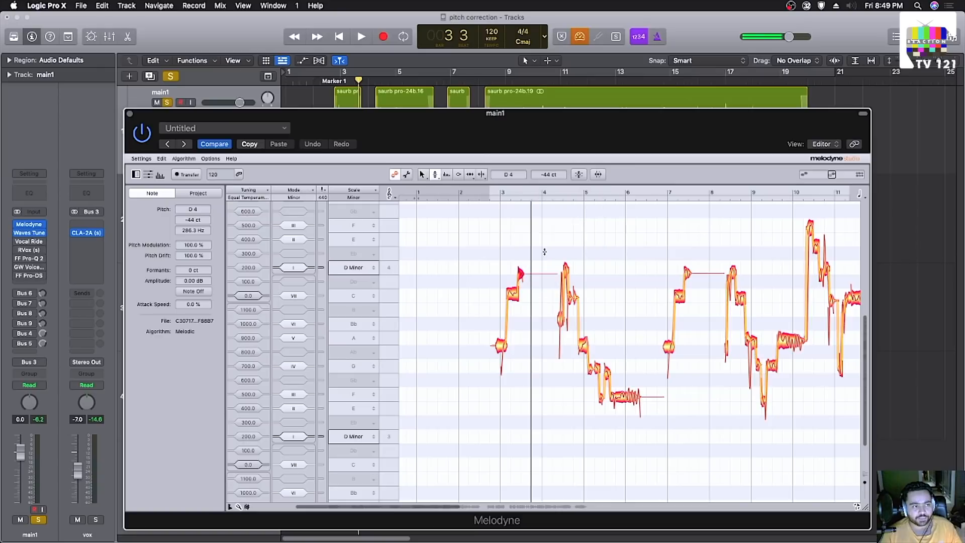
{"action": "left_click_drag", "start_coordinate": [520, 273], "coordinate": [515, 264]}
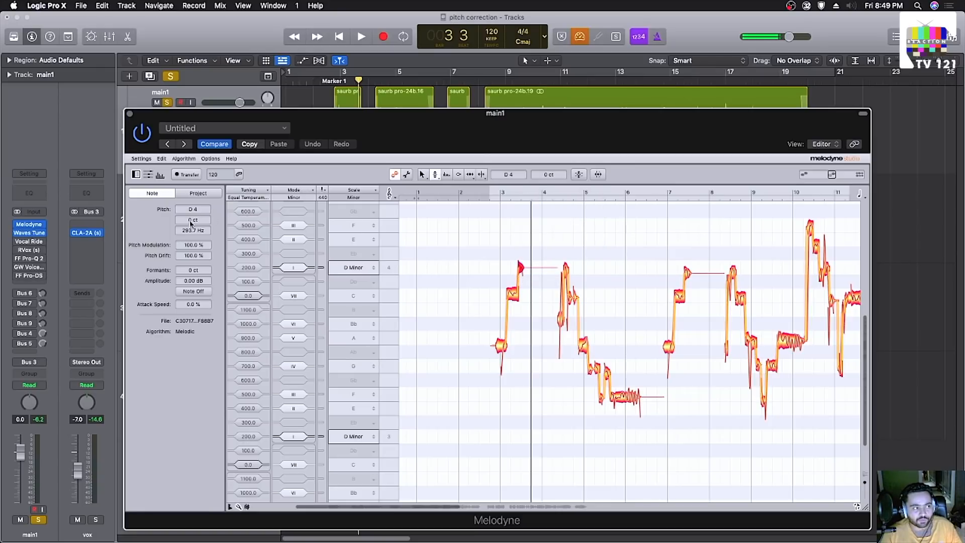
{"action": "key", "text": "super+z"}
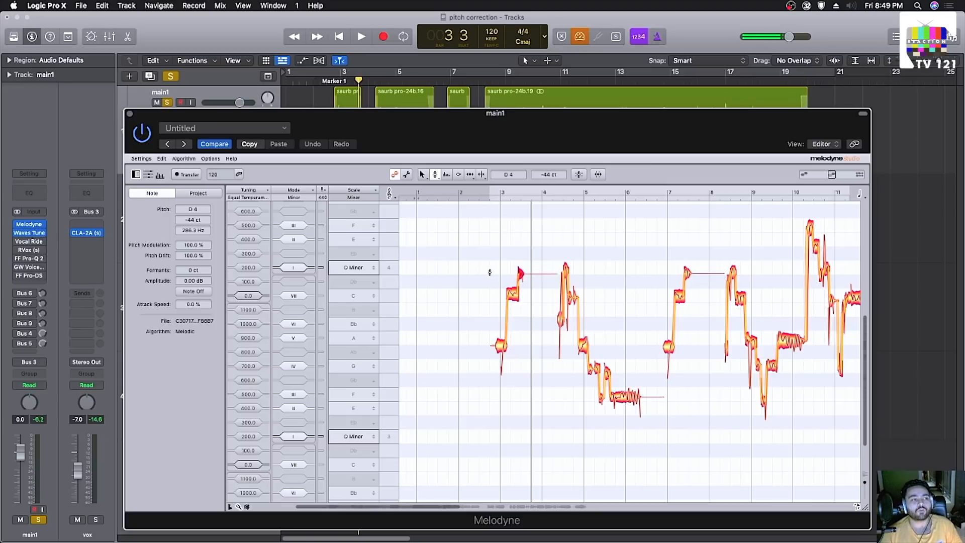
Step: Select all notes, apply the Correct Pitch macro with Pitch Center at 50 %, and listen to the corrected vocal
{"action": "right_click", "coordinate": [488, 261]}
{"action": "left_click", "coordinate": [476, 261]}
{"action": "left_click_drag", "start_coordinate": [475, 261], "coordinate": [502, 308]}
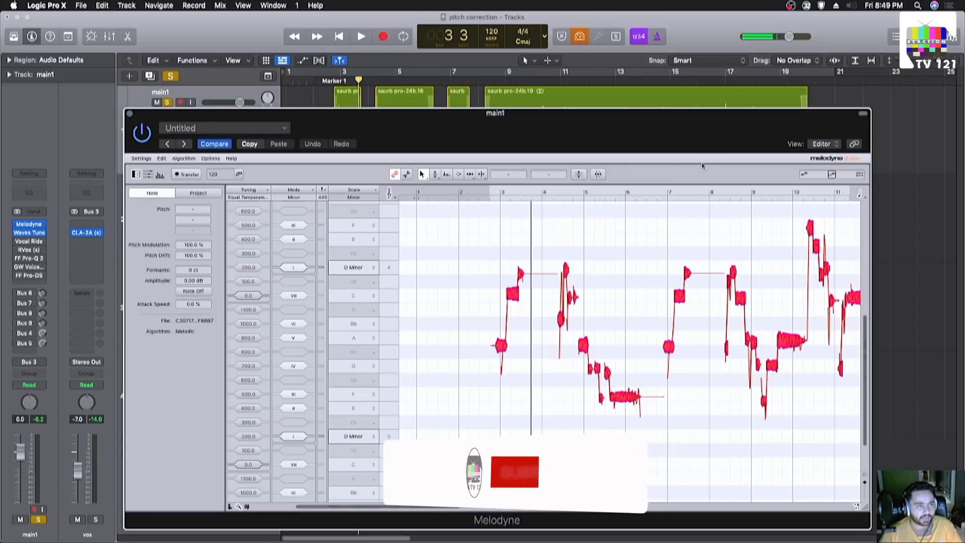
{"action": "left_click", "coordinate": [581, 175]}
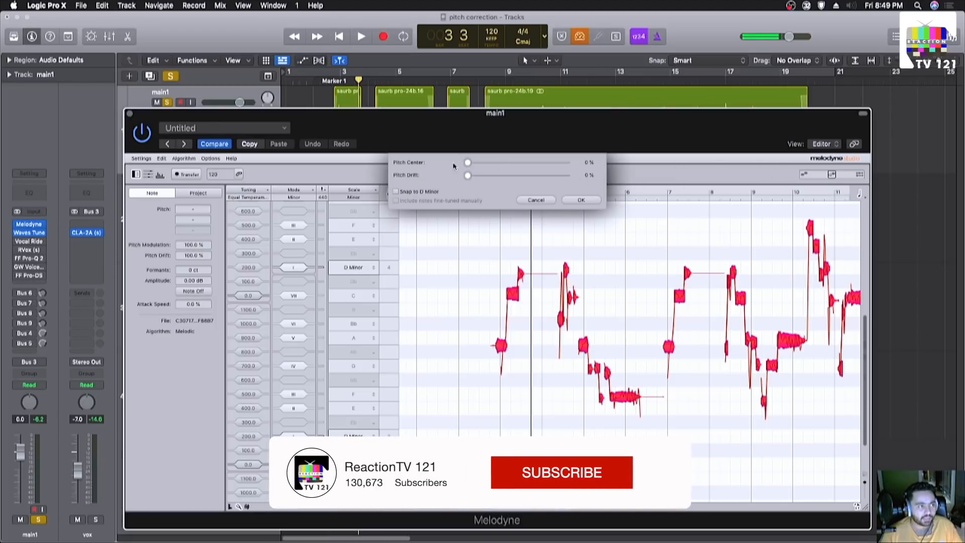
{"action": "mouse_move", "coordinate": [468, 162]}
{"action": "left_mouse_down"}
{"action": "mouse_move", "coordinate": [542, 168]}
{"action": "mouse_move", "coordinate": [452, 167]}
{"action": "mouse_move", "coordinate": [517, 167]}
{"action": "mouse_move", "coordinate": [504, 176]}
{"action": "mouse_move", "coordinate": [457, 177]}
{"action": "left_mouse_up"}
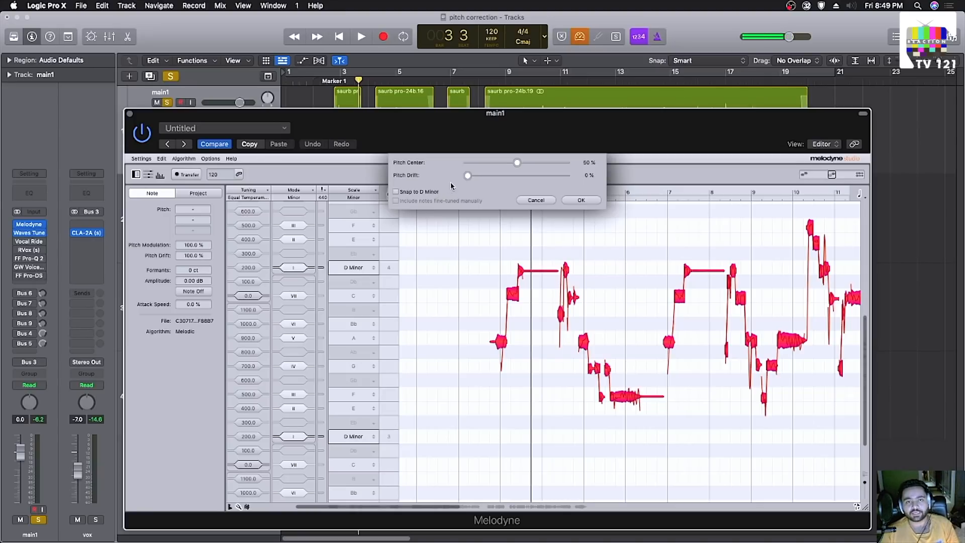
{"action": "left_click", "coordinate": [567, 200]}
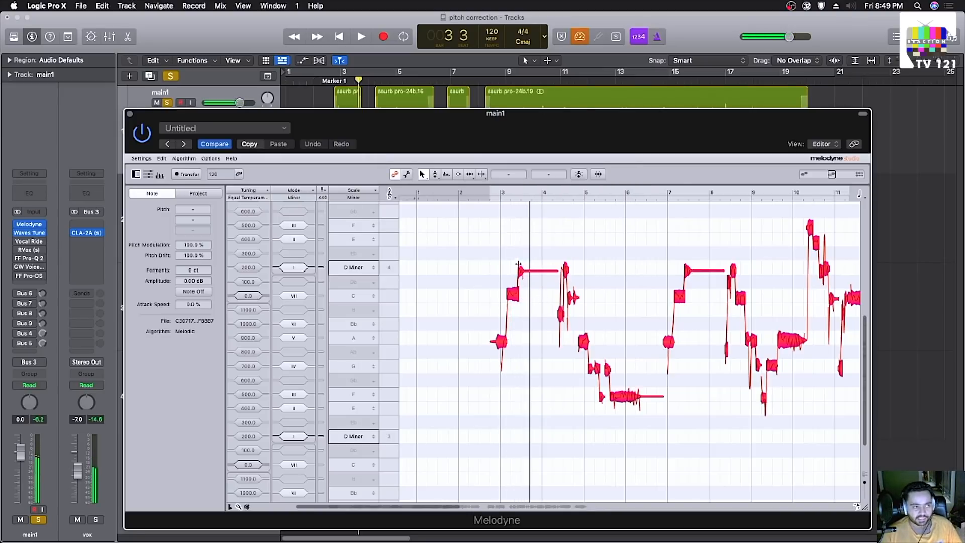
{"action": "scroll", "coordinate": [520, 256], "scroll_direction": "right", "scroll_amount": 3}
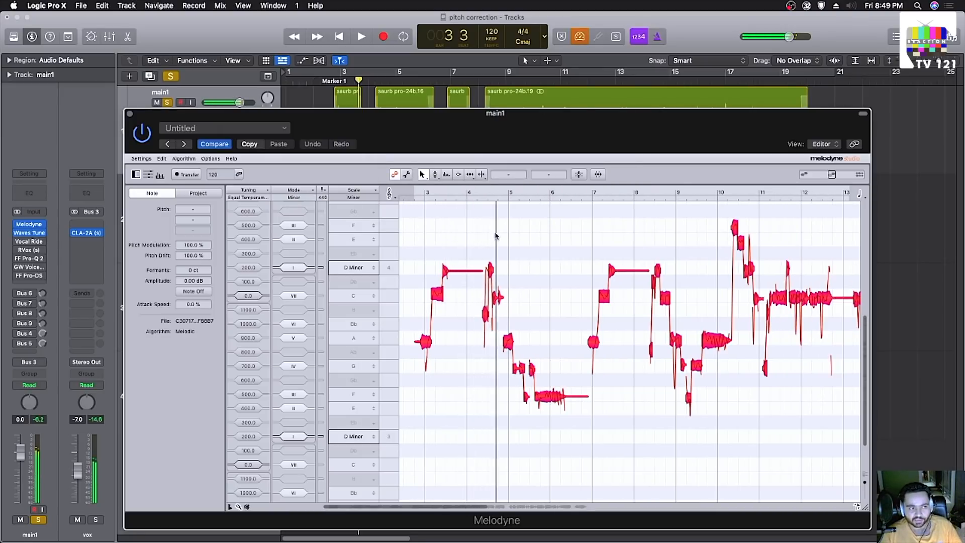
Step: Zoom in on the long F 3 note around bar 6 and choose the Pitch Modulation tool for it
{"action": "right_click", "coordinate": [555, 331]}
{"action": "left_click", "coordinate": [554, 351]}
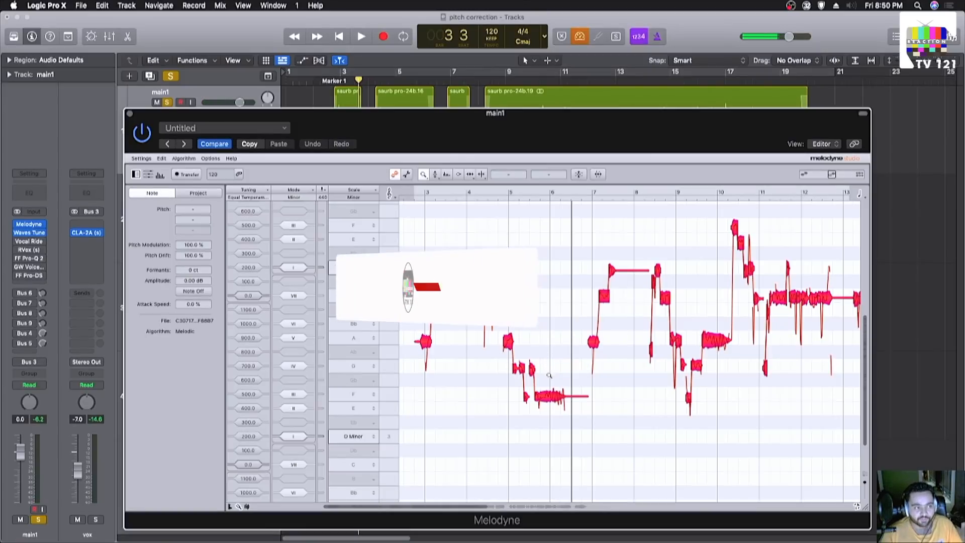
{"action": "left_click_drag", "start_coordinate": [549, 375], "coordinate": [707, 383]}
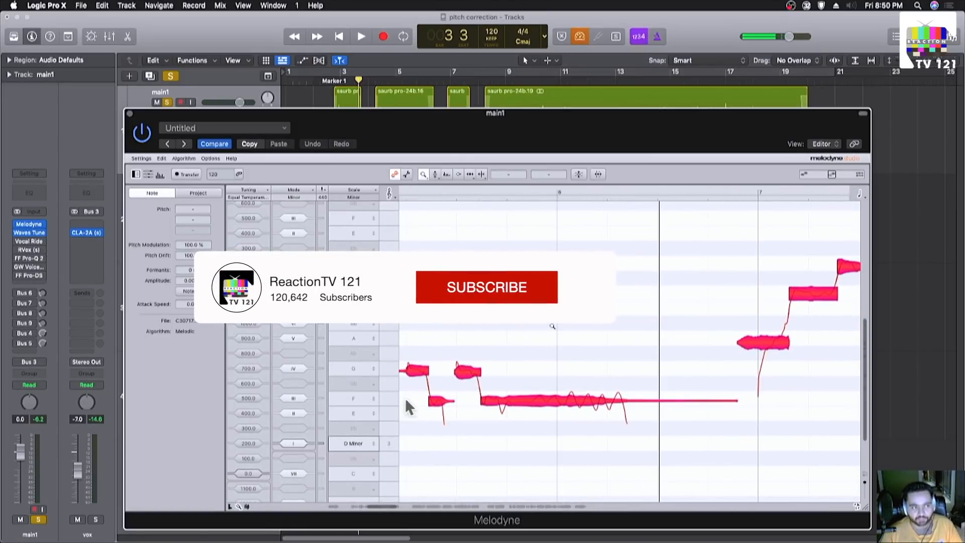
{"action": "scroll", "coordinate": [571, 295], "scroll_direction": "left", "scroll_amount": 3}
{"action": "right_click", "coordinate": [557, 239]}
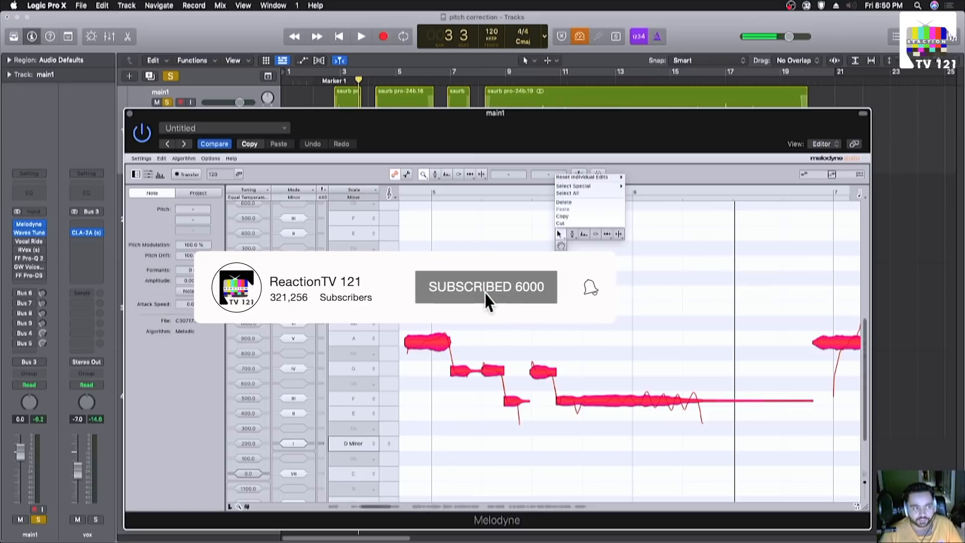
{"action": "mouse_move", "coordinate": [569, 234]}
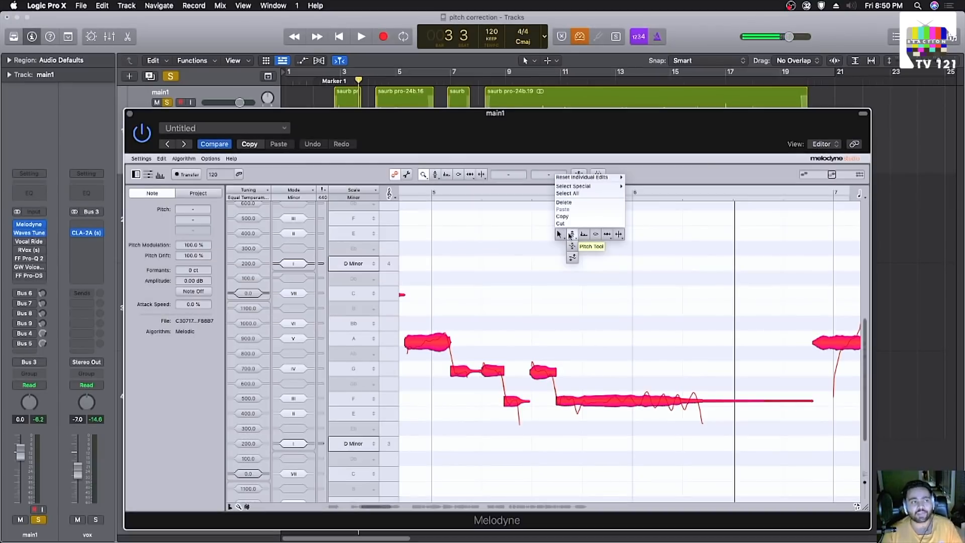
{"action": "left_click", "coordinate": [571, 247]}
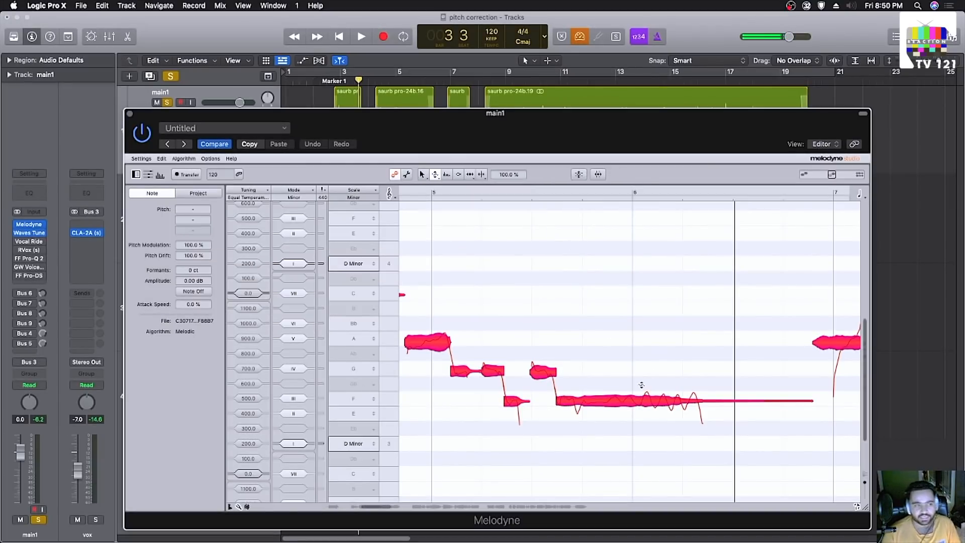
{"action": "left_click", "coordinate": [636, 386]}
Step: Try reducing the long F 3 note's pitch modulation to 18 % and raising it to 28 %, and undo the changes
{"action": "mouse_move", "coordinate": [630, 395]}
{"action": "left_mouse_down"}
{"action": "mouse_move", "coordinate": [629, 431]}
{"action": "mouse_move", "coordinate": [628, 399]}
{"action": "left_mouse_up"}
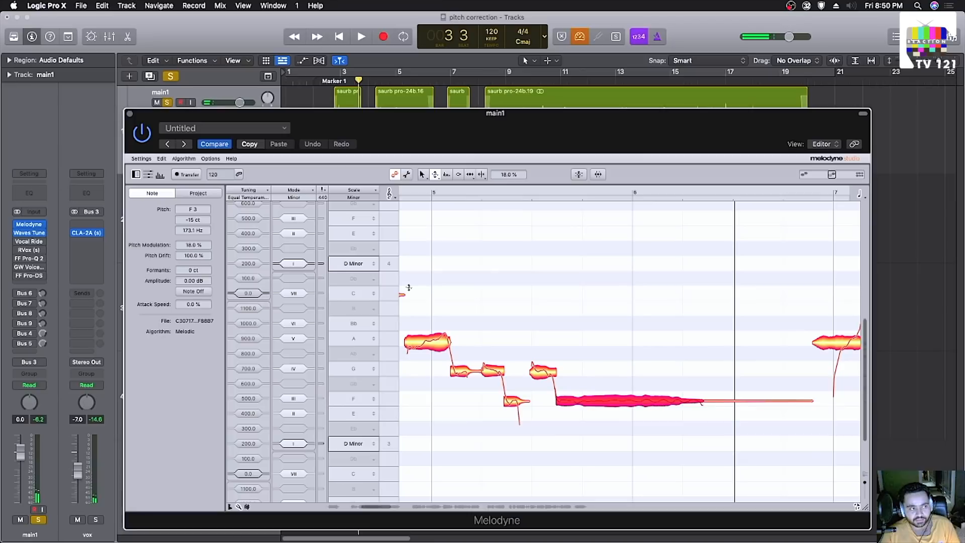
{"action": "mouse_move", "coordinate": [190, 245]}
{"action": "left_mouse_down"}
{"action": "mouse_move", "coordinate": [191, 177]}
{"action": "mouse_move", "coordinate": [201, 291]}
{"action": "mouse_move", "coordinate": [207, 243]}
{"action": "left_mouse_up"}
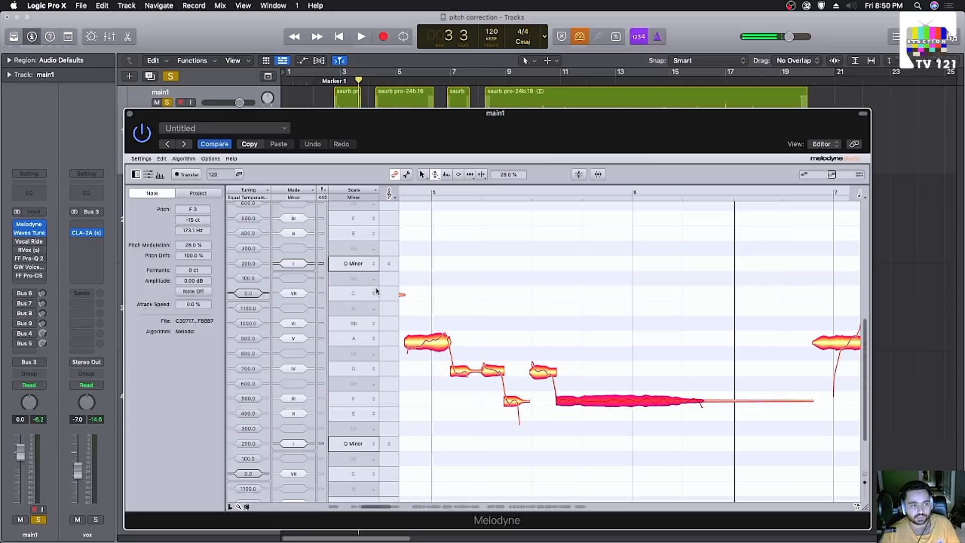
{"action": "key", "text": "super+z"}
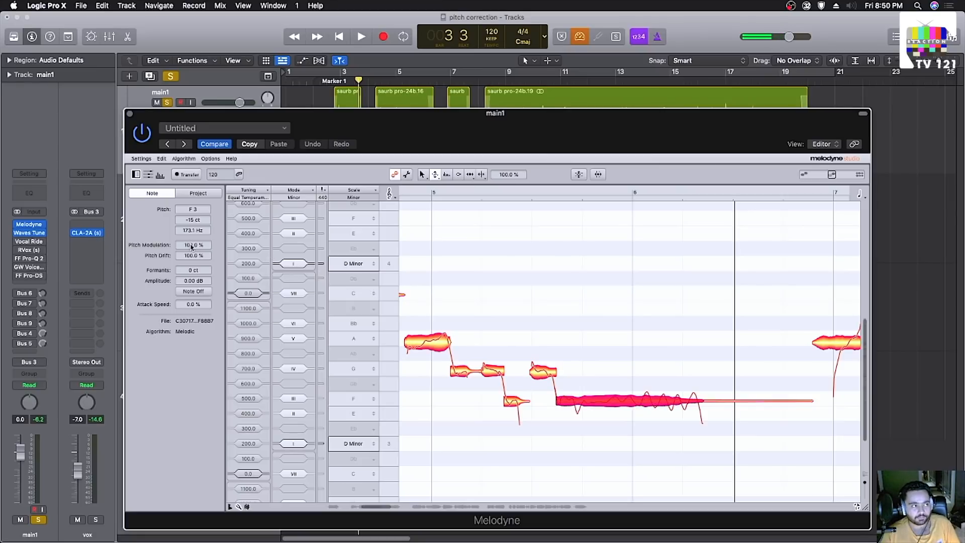
Step: Set the long F 3 note's pitch modulation to 56 % and play the phrase around bar 5
{"action": "left_click_drag", "start_coordinate": [190, 246], "coordinate": [191, 266]}
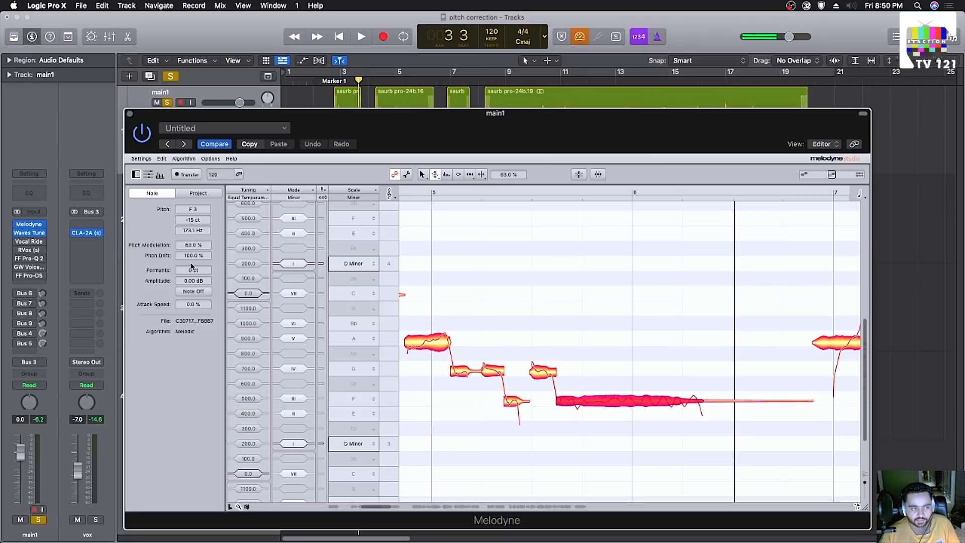
{"action": "left_click", "coordinate": [420, 192]}
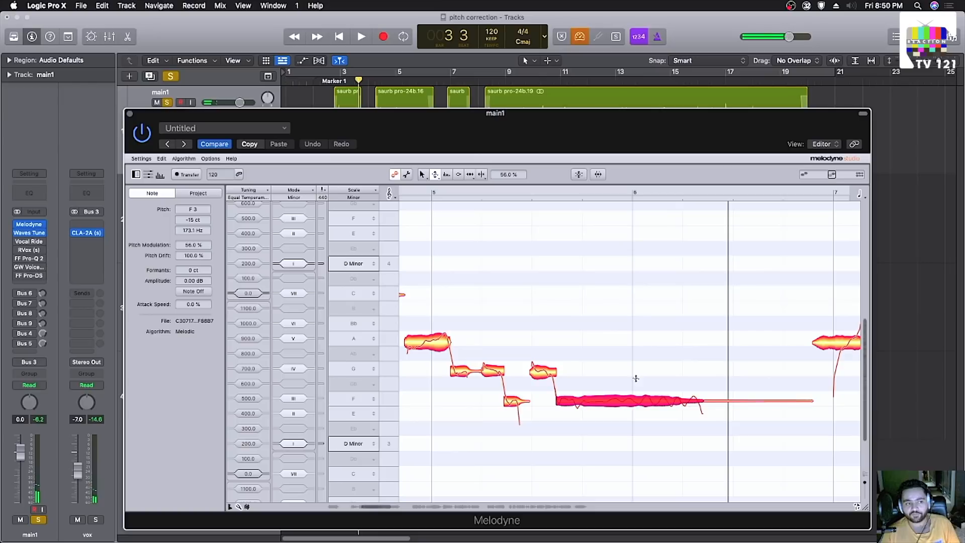
Step: Separate the long F 3 note at bar 6, reduce its second part's pitch modulation to 34 %, and play the phrase from bar 5
{"action": "right_click", "coordinate": [614, 340]}
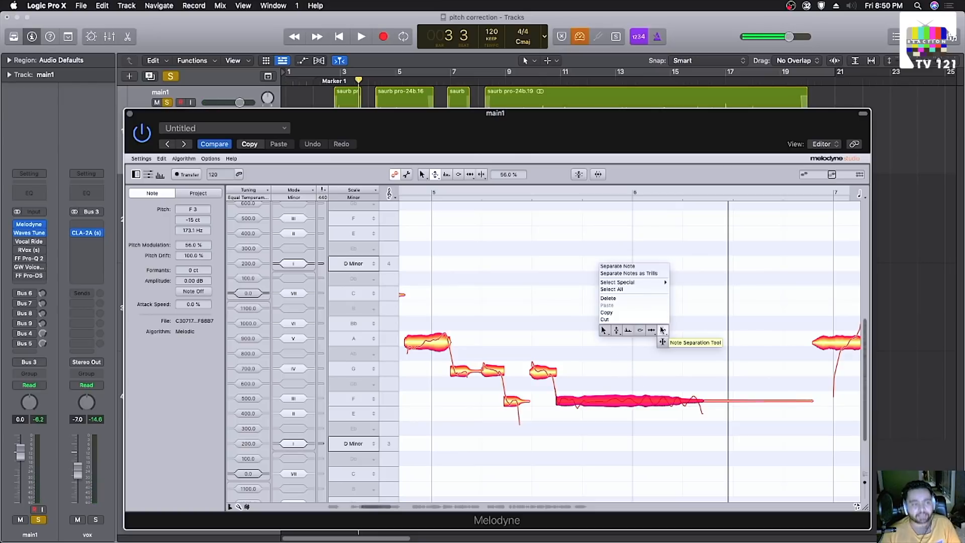
{"action": "left_click", "coordinate": [662, 331]}
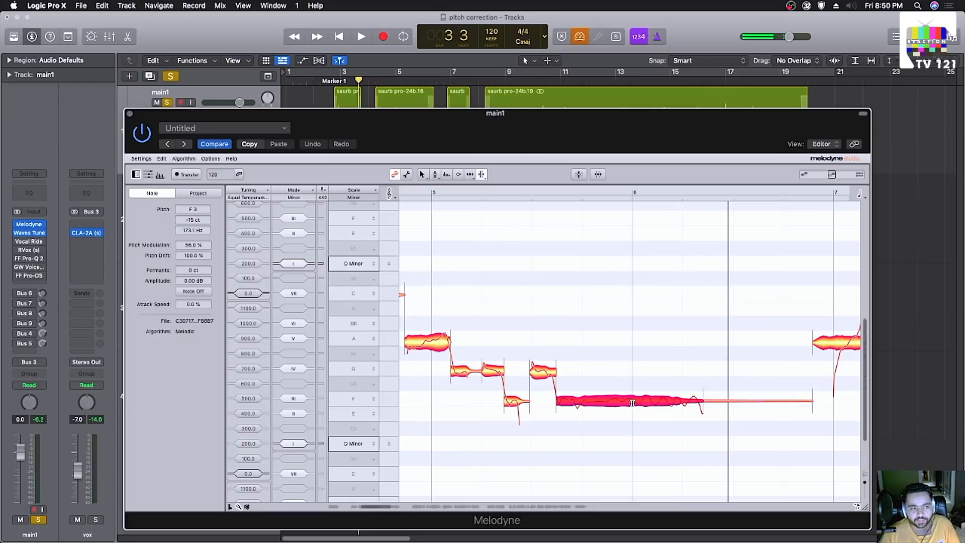
{"action": "left_click", "coordinate": [632, 401]}
{"action": "right_click", "coordinate": [647, 375]}
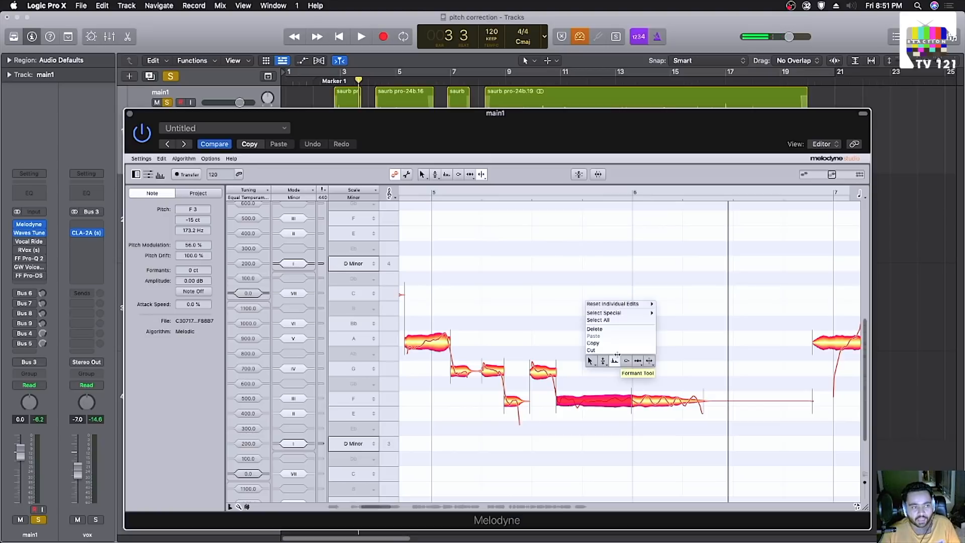
{"action": "left_click", "coordinate": [603, 361]}
{"action": "left_click", "coordinate": [654, 402]}
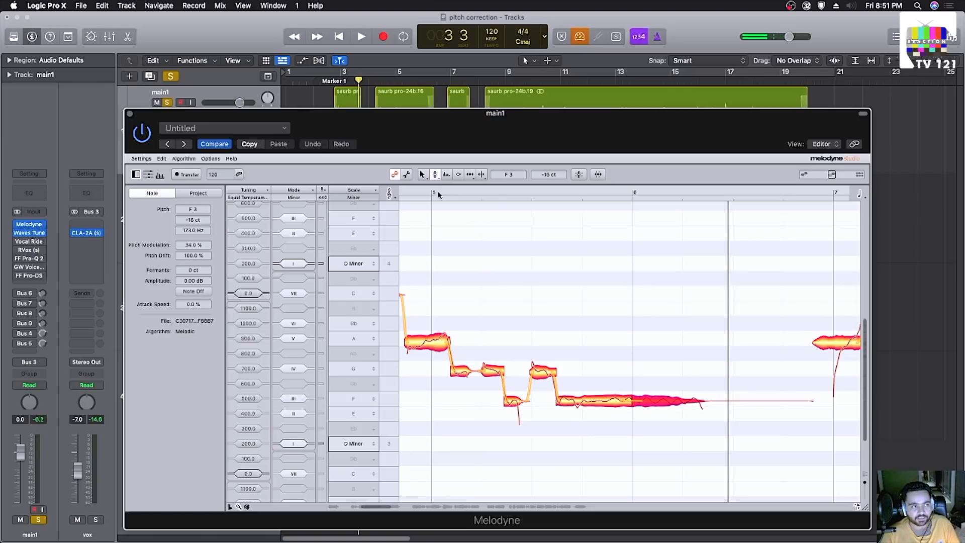
{"action": "left_click", "coordinate": [459, 192]}
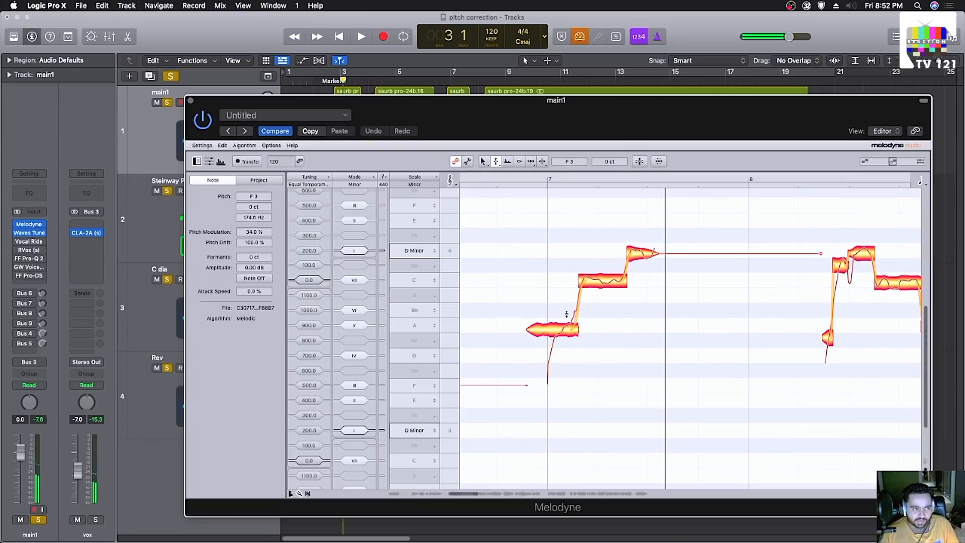
Step: Separate the rising A 3 note at bar 7 into three shorter notes
{"action": "right_click", "coordinate": [560, 314]}
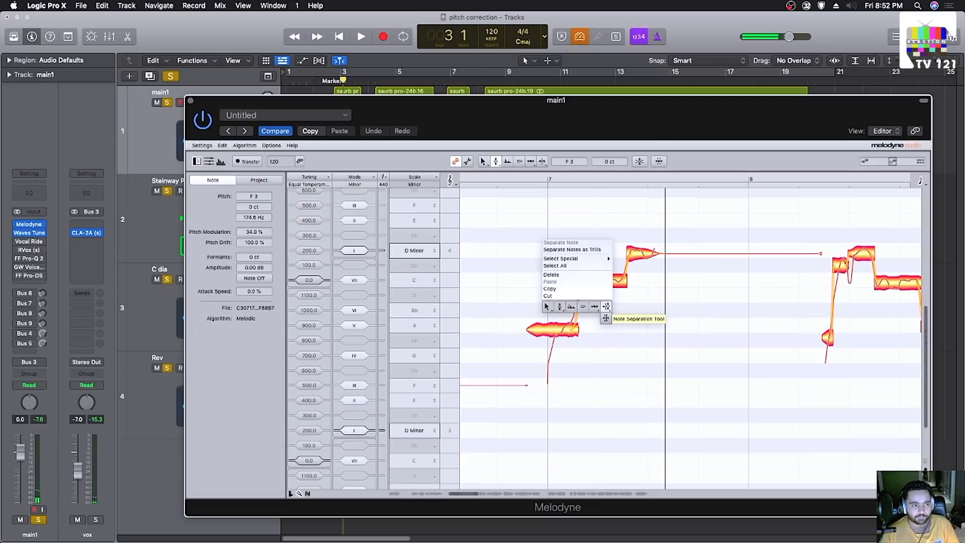
{"action": "left_click", "coordinate": [551, 309]}
{"action": "left_click", "coordinate": [548, 329]}
{"action": "double_click", "coordinate": [548, 329]}
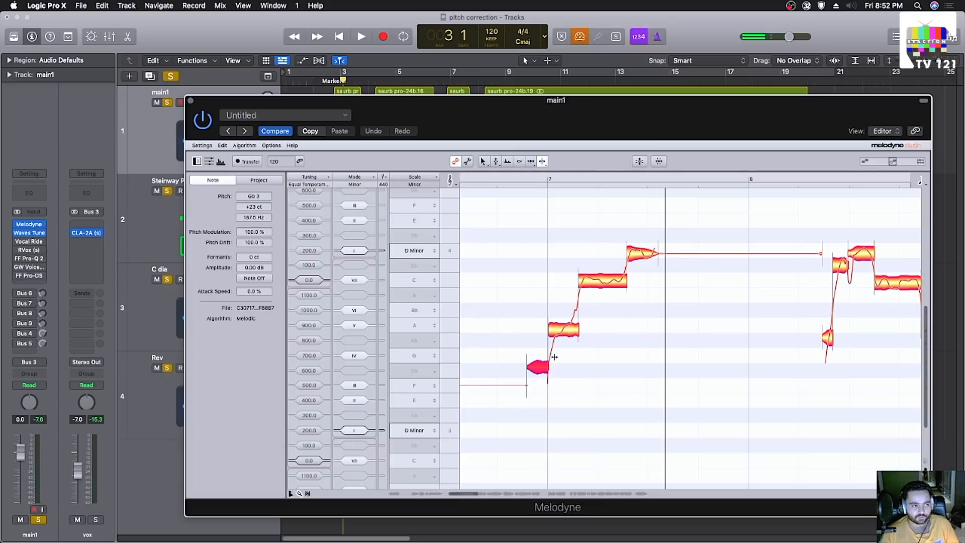
{"action": "double_click", "coordinate": [563, 327]}
Step: Select the three separated notes around bar 7, snap them to their nearest semitones with the Pitch tool, and play the phrase
{"action": "right_click", "coordinate": [574, 331]}
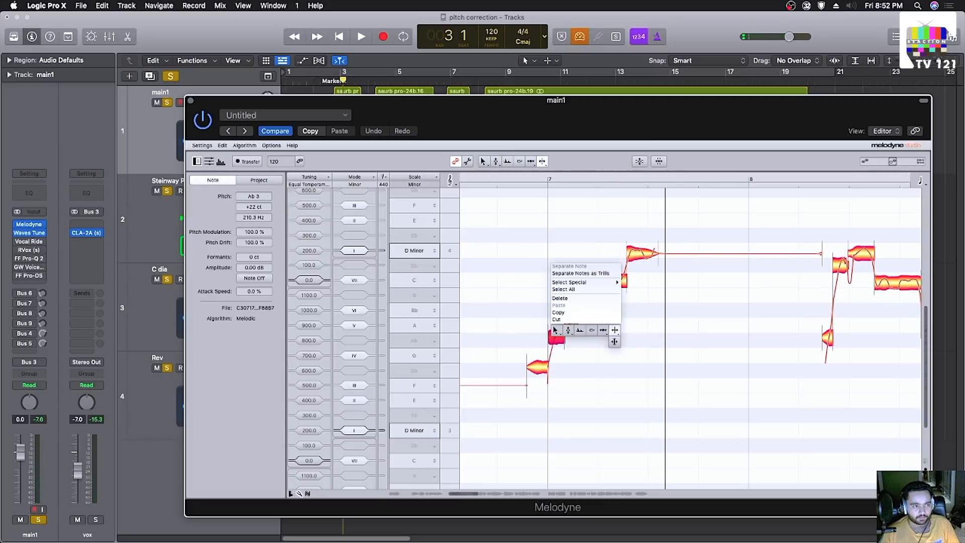
{"action": "mouse_move", "coordinate": [603, 331]}
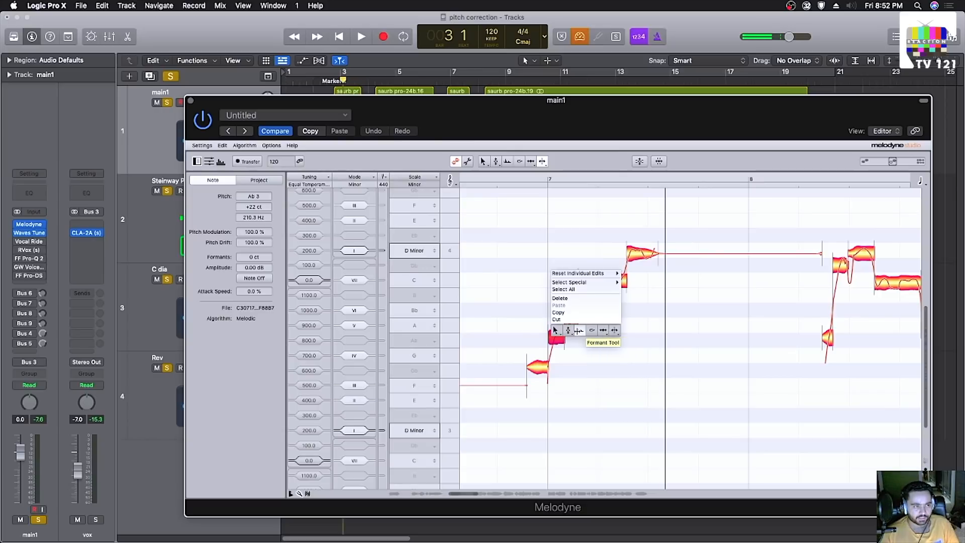
{"action": "left_click", "coordinate": [567, 330]}
{"action": "left_click_drag", "start_coordinate": [573, 300], "coordinate": [526, 375]}
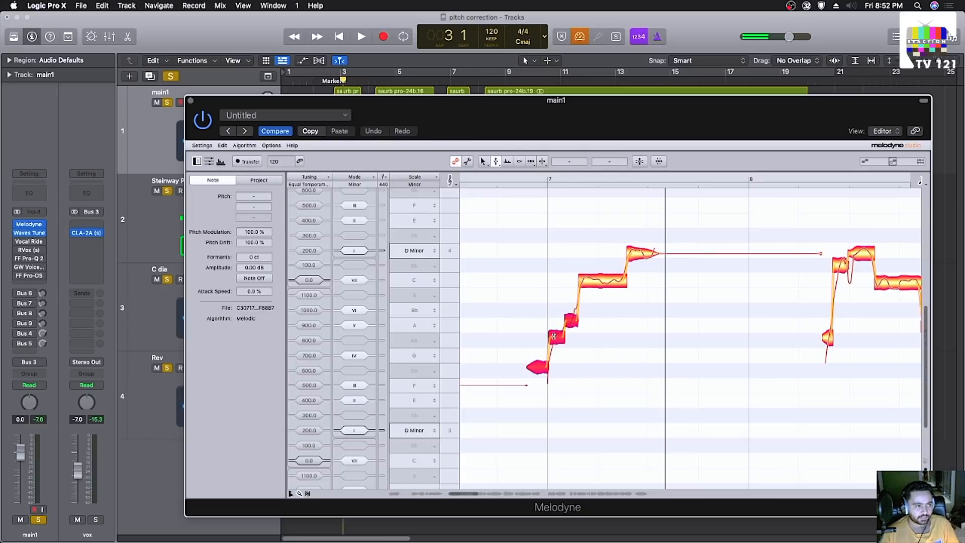
{"action": "double_click", "coordinate": [555, 341]}
{"action": "left_click", "coordinate": [492, 178]}
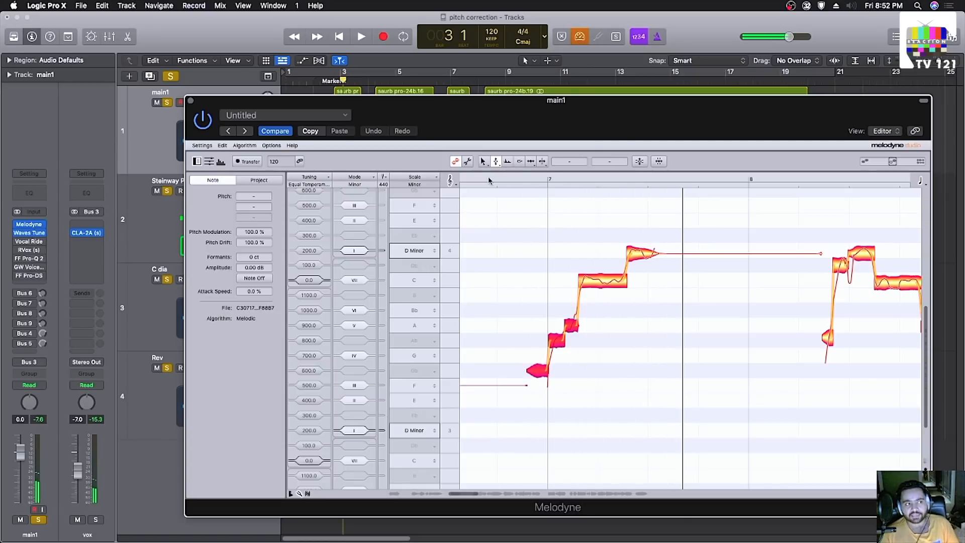
Step: Compare the phrase around bar 7 without and with the note edits by undoing them, redoing them, and playing each version
{"action": "key", "text": "super+z"}
{"action": "key", "text": "super+z"}
{"action": "key", "text": "super+z"}
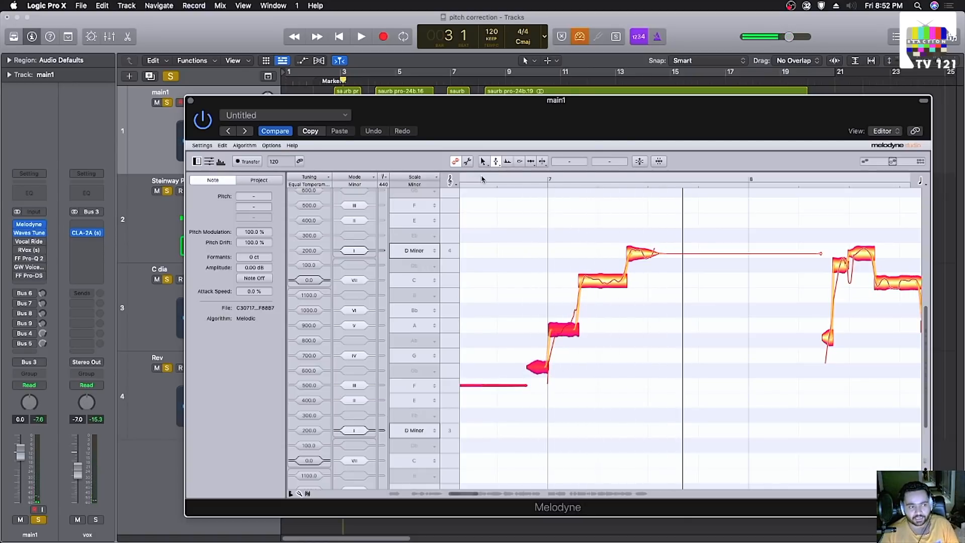
{"action": "double_click", "coordinate": [482, 179]}
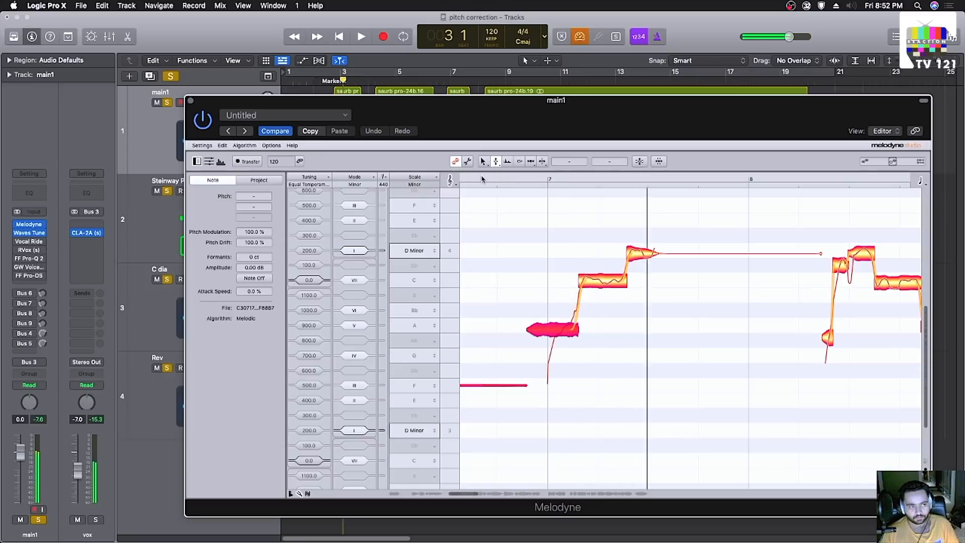
{"action": "key", "text": "super+shift+z"}
{"action": "key", "text": "super+shift+z"}
{"action": "double_click", "coordinate": [501, 179]}
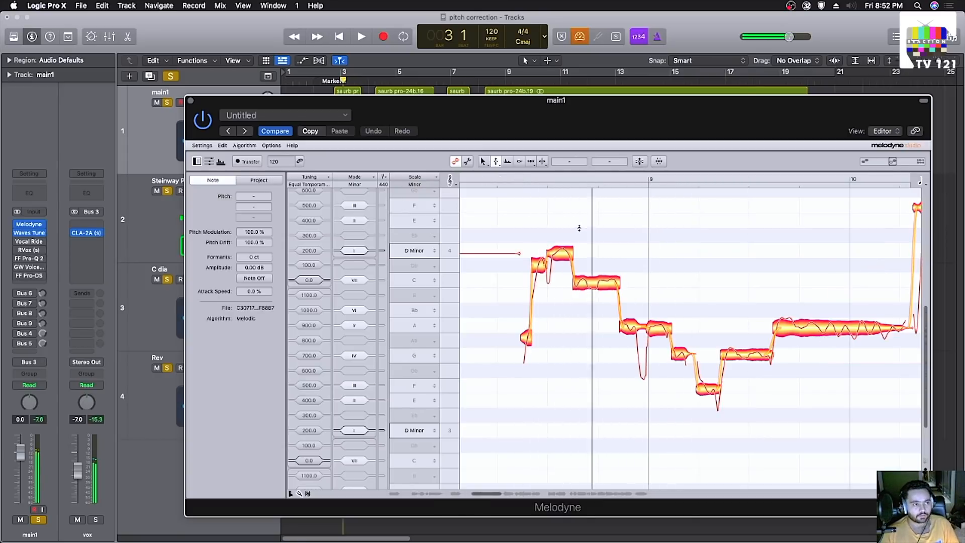
Step: Play and review the phrase between bars 8 and 10
{"action": "scroll", "coordinate": [575, 227], "scroll_direction": "right", "scroll_amount": 2}
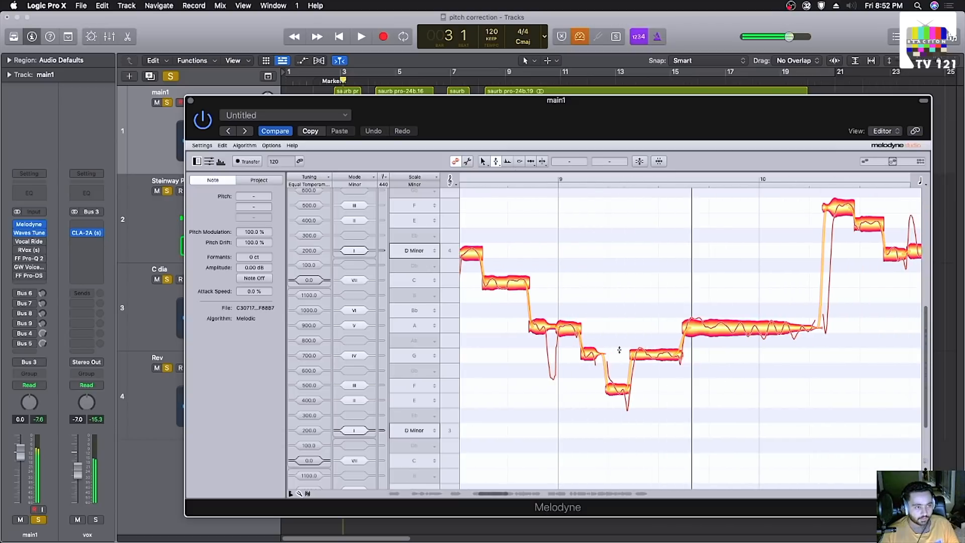
{"action": "scroll", "coordinate": [612, 336], "scroll_direction": "left", "scroll_amount": 1}
{"action": "scroll", "coordinate": [592, 297], "scroll_direction": "left", "scroll_amount": 8}
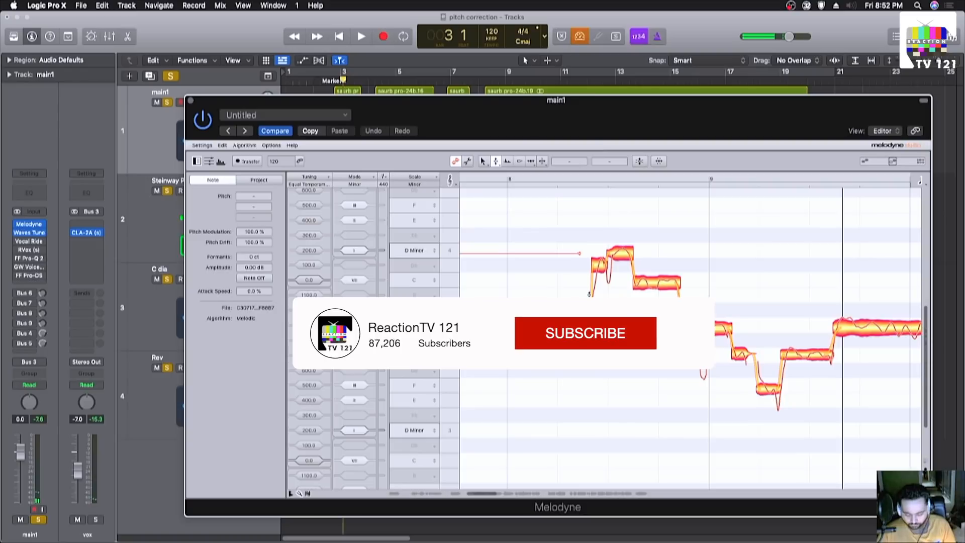
{"action": "double_click", "coordinate": [594, 182]}
{"action": "scroll", "coordinate": [637, 269], "scroll_direction": "right", "scroll_amount": 2}
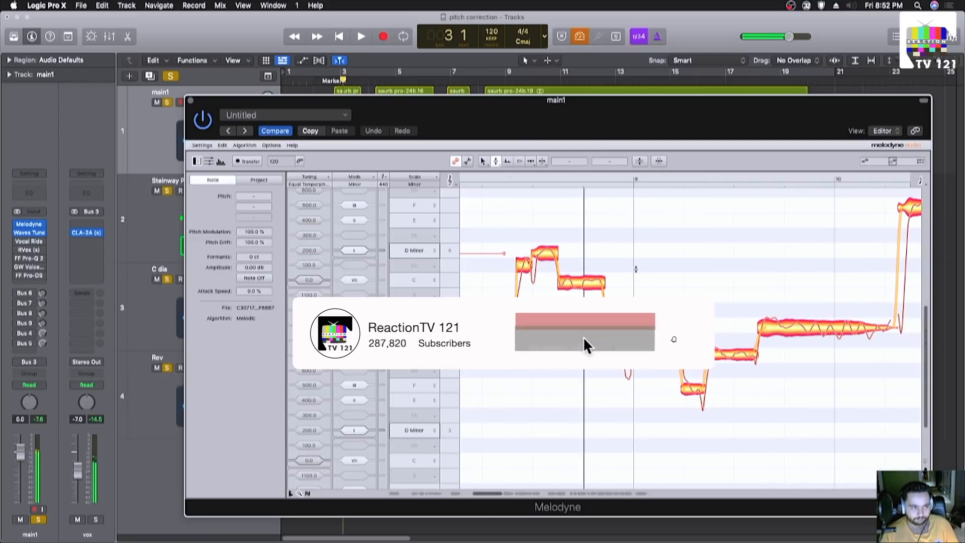
{"action": "scroll", "coordinate": [635, 270], "scroll_direction": "right", "scroll_amount": 2}
{"action": "key", "text": "space"}
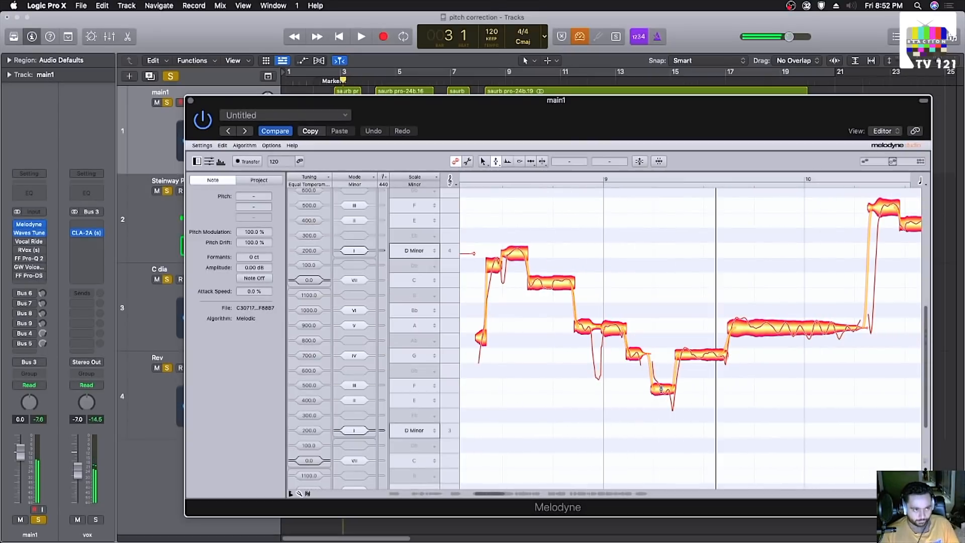
Step: Separate the low F 3 note between bars 9 and 10, retune its second part to E 3, and play the phrase
{"action": "right_click", "coordinate": [665, 374]}
{"action": "left_click", "coordinate": [709, 374]}
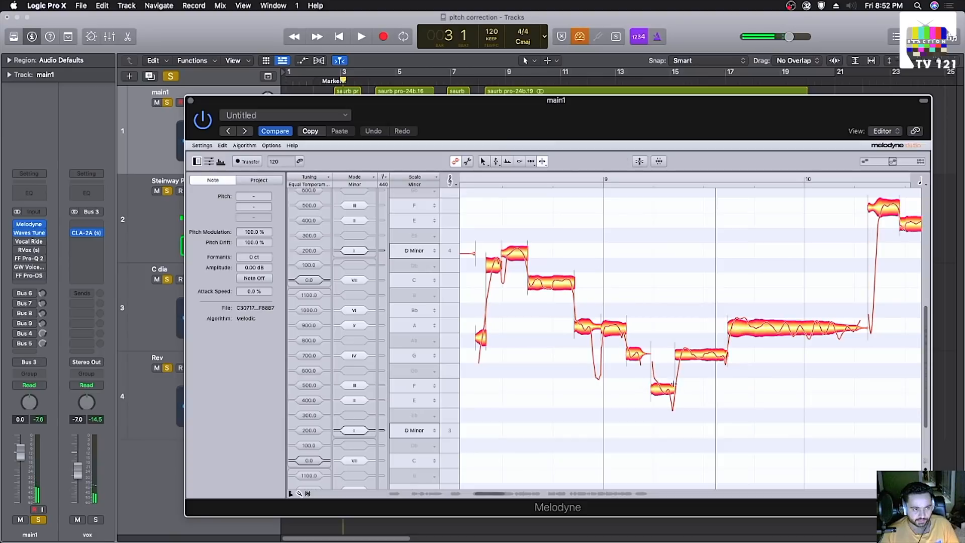
{"action": "double_click", "coordinate": [665, 387]}
{"action": "right_click", "coordinate": [664, 363]}
{"action": "left_click", "coordinate": [614, 361]}
{"action": "left_click_drag", "start_coordinate": [668, 394], "coordinate": [671, 397]}
{"action": "double_click", "coordinate": [480, 177]}
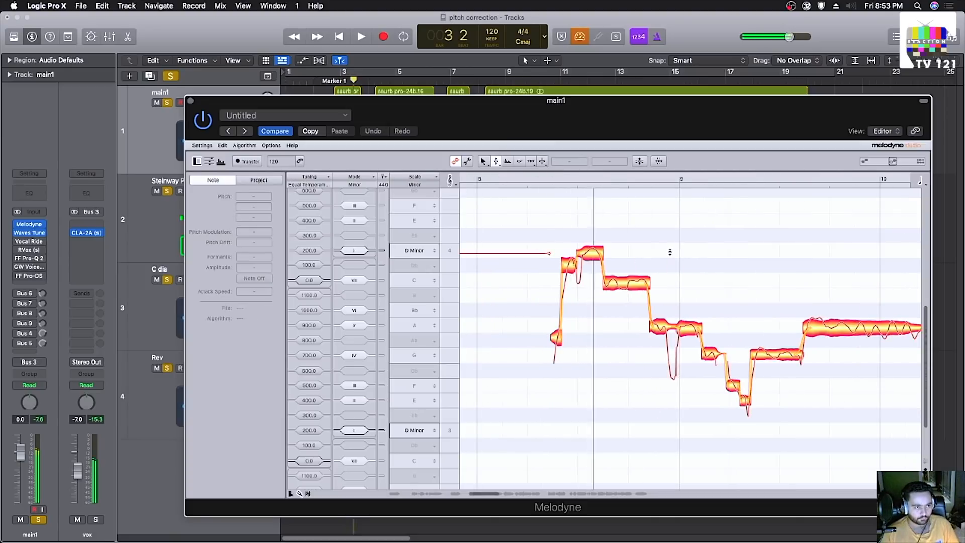
Step: Reduce the pitch modulation of the long A 3 note around bar 10 to 46 %
{"action": "scroll", "coordinate": [670, 252], "scroll_direction": "right", "scroll_amount": 5}
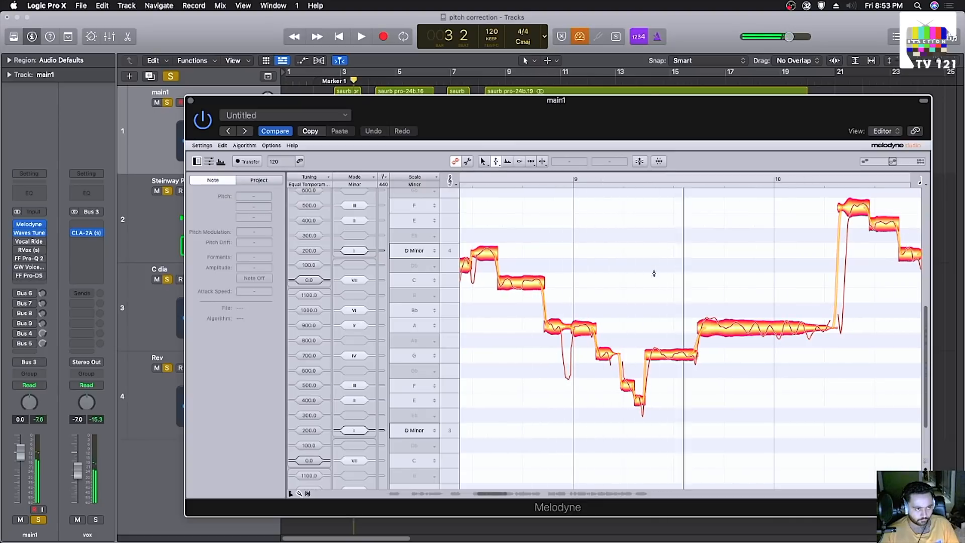
{"action": "left_click", "coordinate": [599, 318]}
{"action": "right_click", "coordinate": [599, 319]}
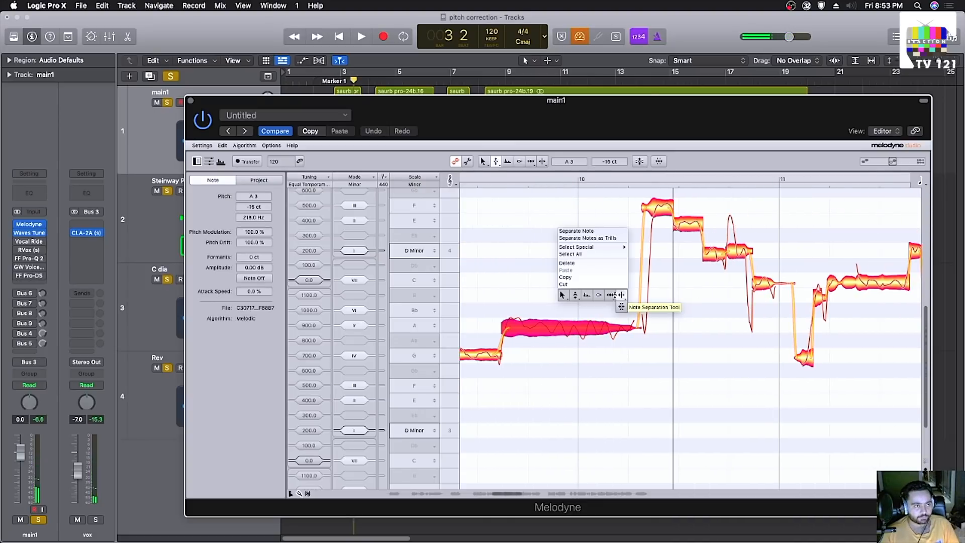
{"action": "left_click", "coordinate": [561, 294]}
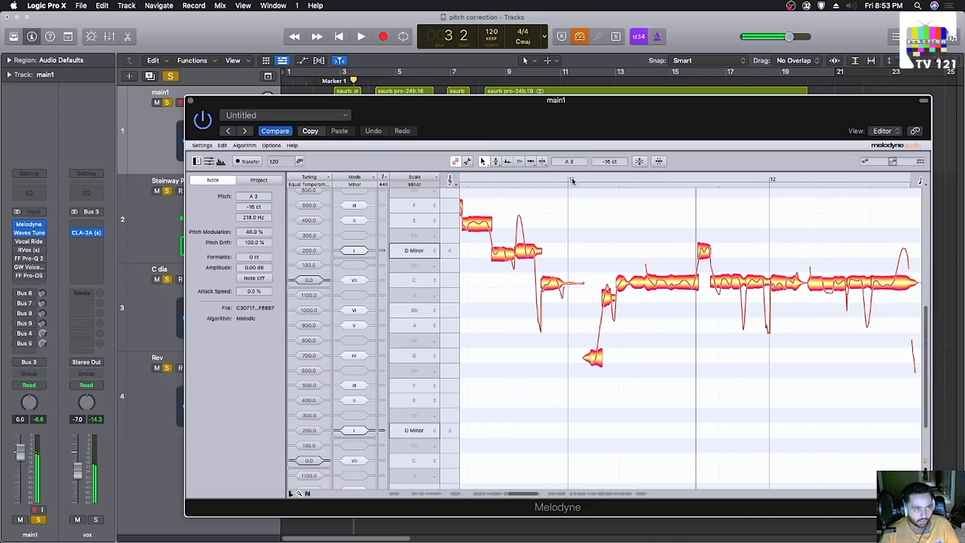
Step: Snap the short G 3 note just after bar 11 to 0 ct with the Pitch tool
{"action": "right_click", "coordinate": [597, 352]}
{"action": "left_click", "coordinate": [607, 353]}
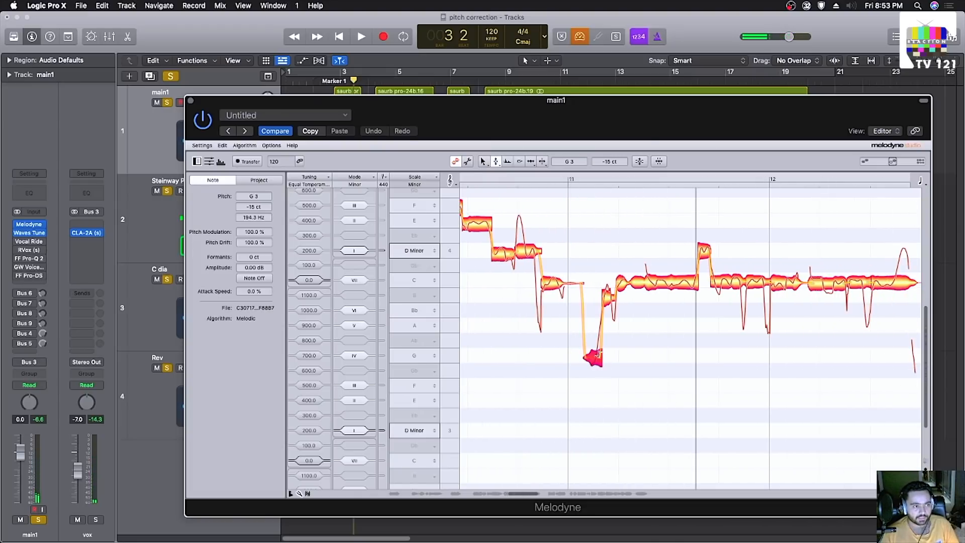
{"action": "double_click", "coordinate": [596, 356]}
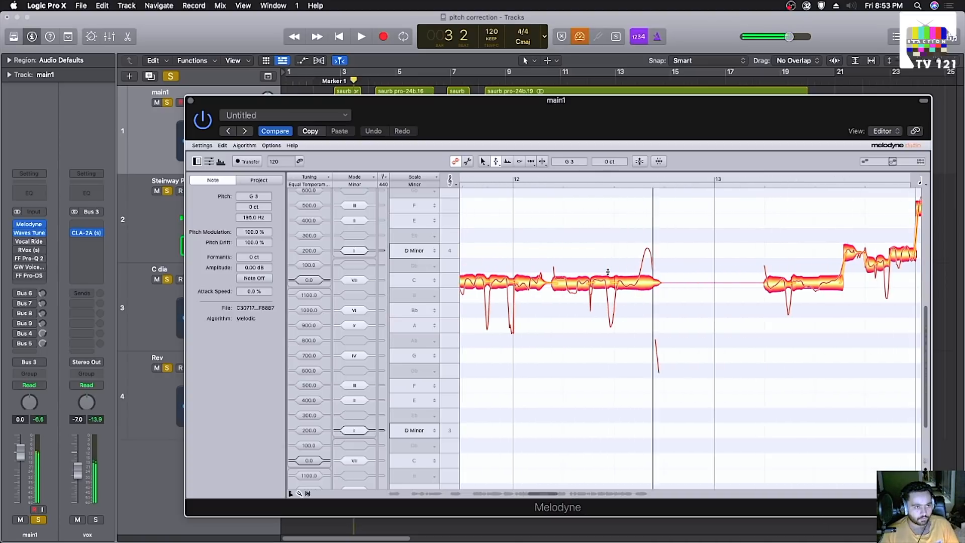
Step: Separate the C 4 note before bar 13 at two points and snap the resulting middle part to 0 ct
{"action": "right_click", "coordinate": [698, 250]}
{"action": "left_click", "coordinate": [745, 250]}
{"action": "left_click", "coordinate": [689, 284]}
{"action": "left_click", "coordinate": [714, 283]}
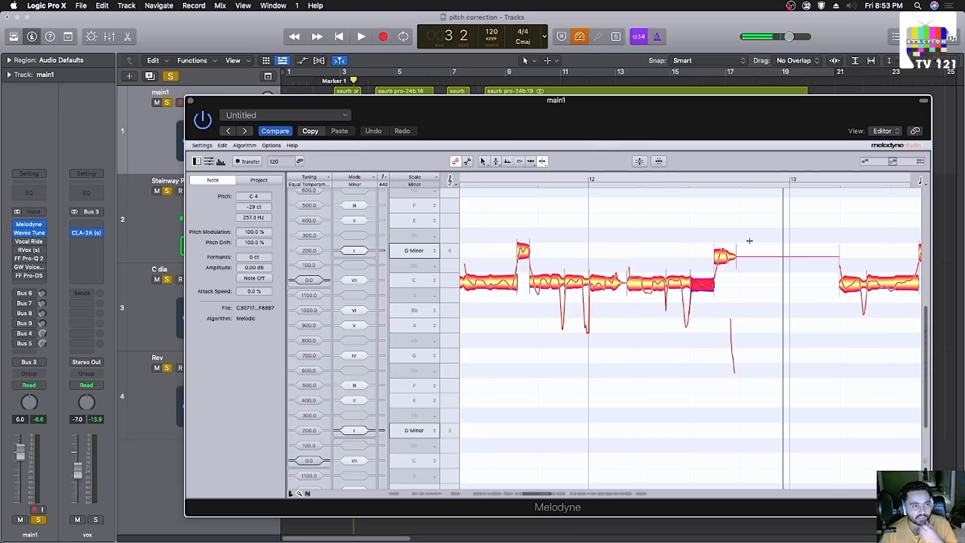
{"action": "right_click", "coordinate": [702, 279]}
{"action": "left_click", "coordinate": [638, 231]}
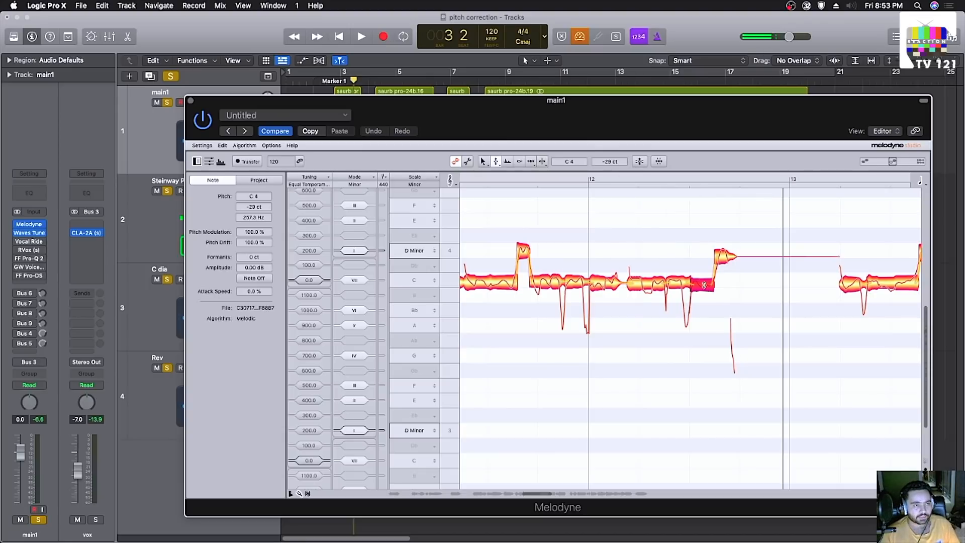
{"action": "double_click", "coordinate": [703, 282]}
Step: Select the C 4 notes between bars 11 and 13, snap them to 0 ct, and play from bar 11
{"action": "scroll", "coordinate": [668, 268], "scroll_direction": "left", "scroll_amount": 3}
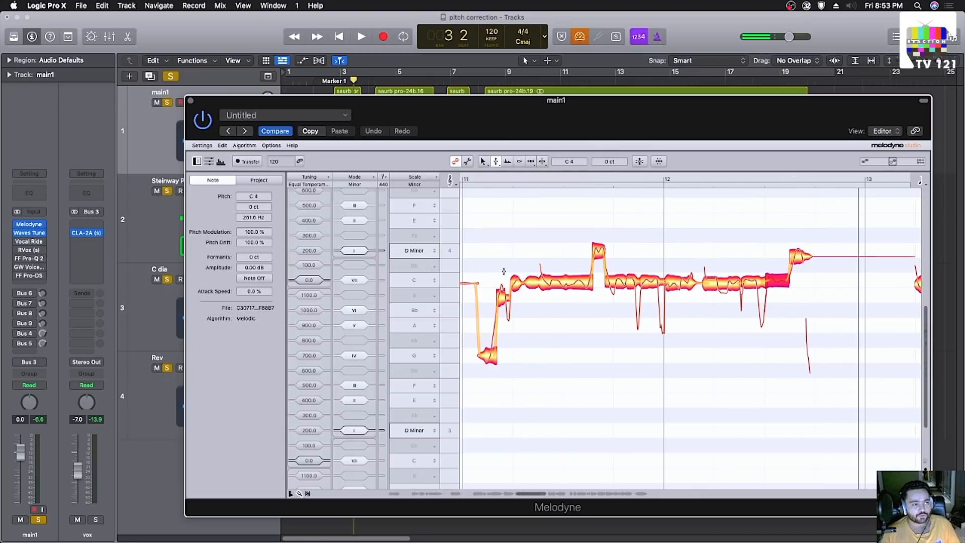
{"action": "left_click_drag", "start_coordinate": [502, 271], "coordinate": [759, 277]}
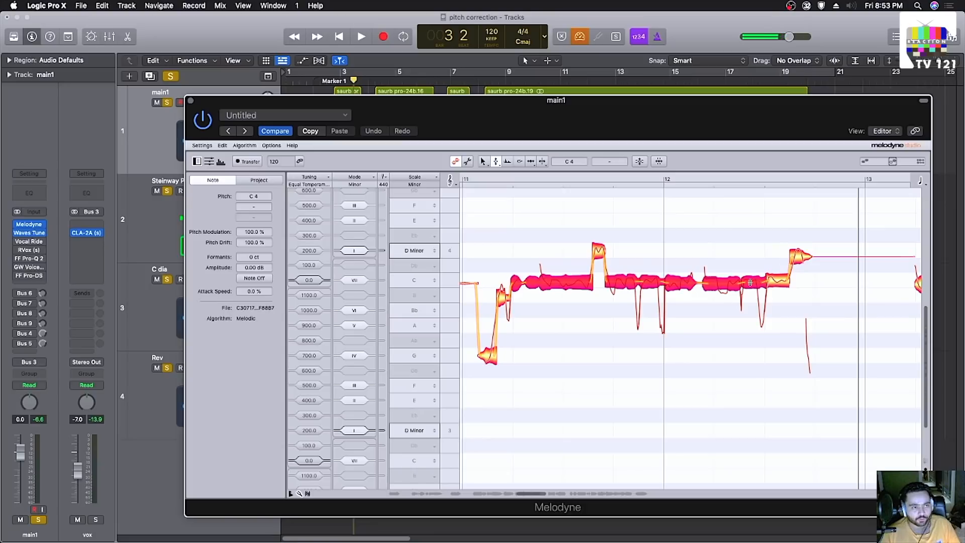
{"action": "double_click", "coordinate": [751, 282]}
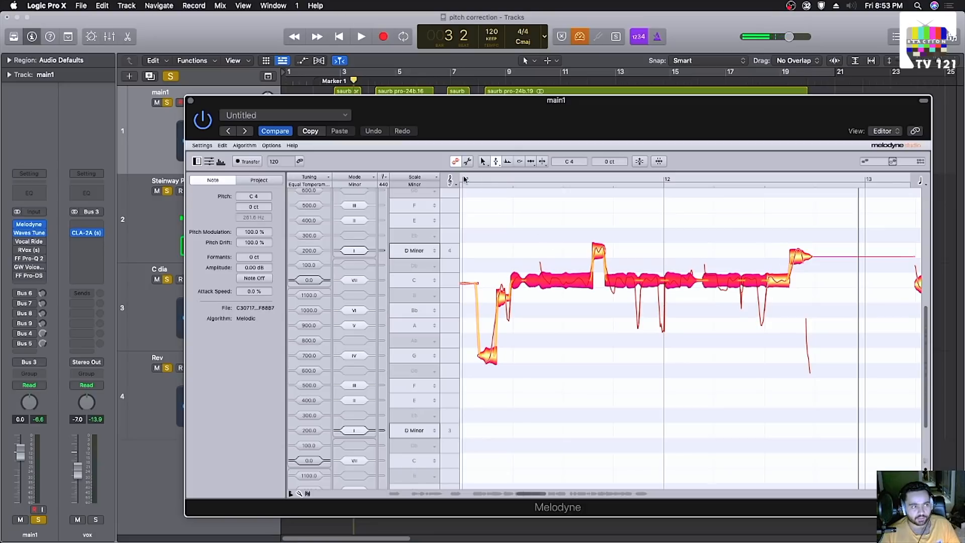
{"action": "left_click", "coordinate": [465, 179]}
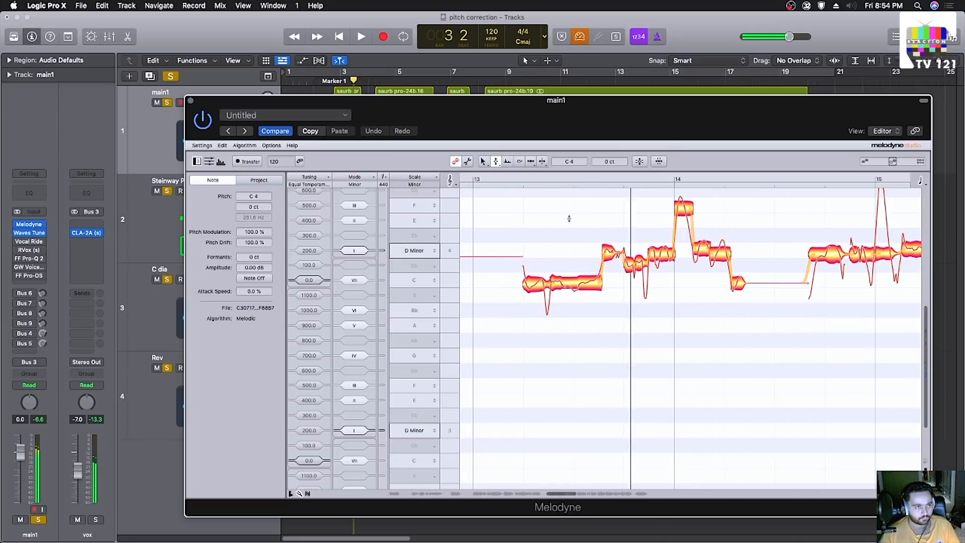
Step: Snap the two C 4 notes and the following D 4 note after bar 13 to 0 ct, and resume playback
{"action": "key", "text": "space"}
{"action": "double_click", "coordinate": [534, 285]}
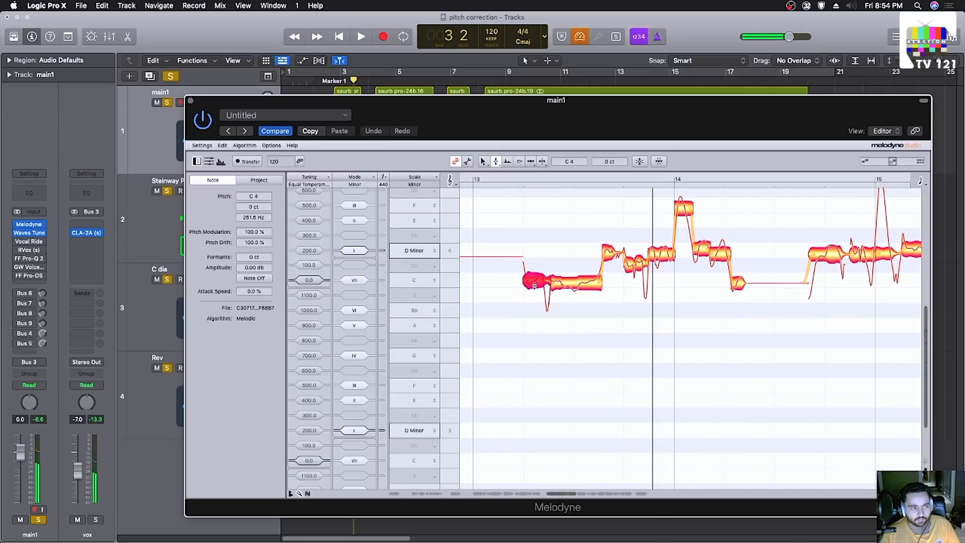
{"action": "double_click", "coordinate": [571, 283]}
{"action": "double_click", "coordinate": [610, 253]}
{"action": "key", "text": "space"}
Step: Raise the low notes just before bar 14 to D 4 and snap them with the adjacent D 4 note to 0 ct
{"action": "scroll", "coordinate": [610, 256], "scroll_direction": "right", "scroll_amount": 3}
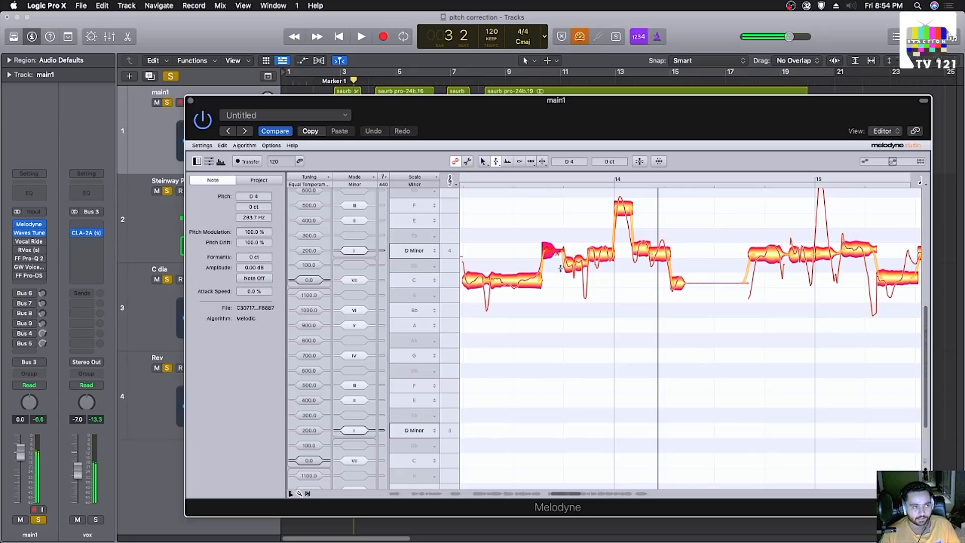
{"action": "left_click_drag", "start_coordinate": [568, 265], "coordinate": [579, 248]}
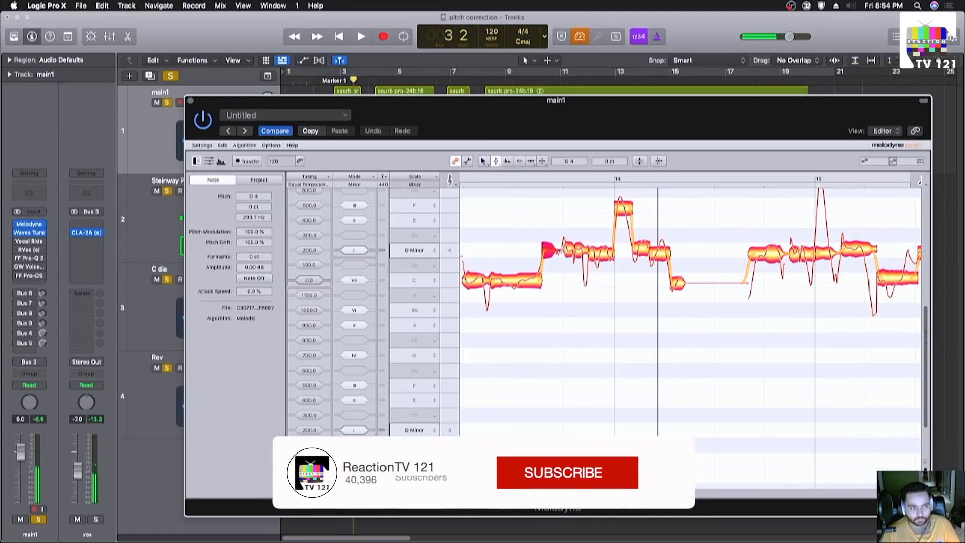
{"action": "left_click", "coordinate": [599, 253], "text": "shift"}
{"action": "double_click", "coordinate": [599, 252]}
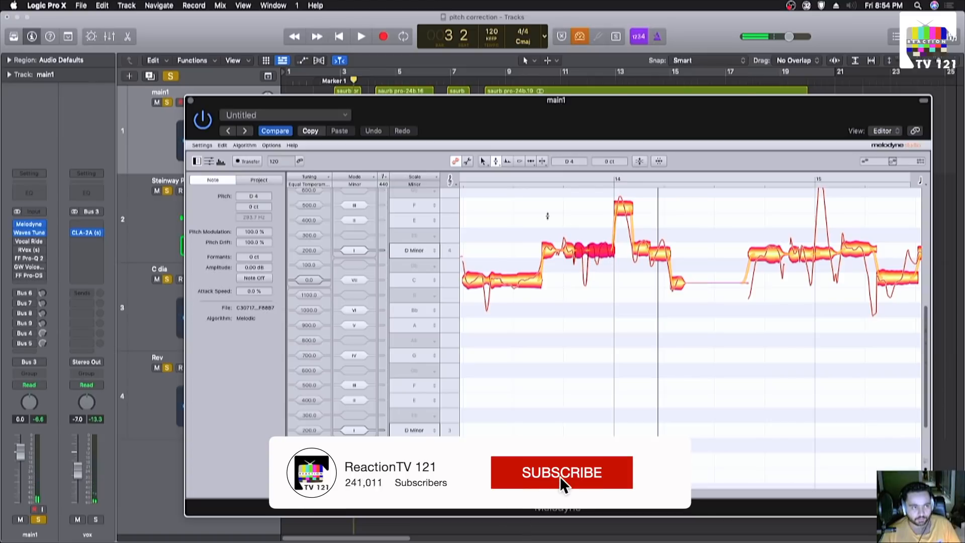
Step: Play from midway between bars 13 and 14, snap the two D 4 notes leading into bar 15 to 0 ct, and resume playback
{"action": "double_click", "coordinate": [511, 178]}
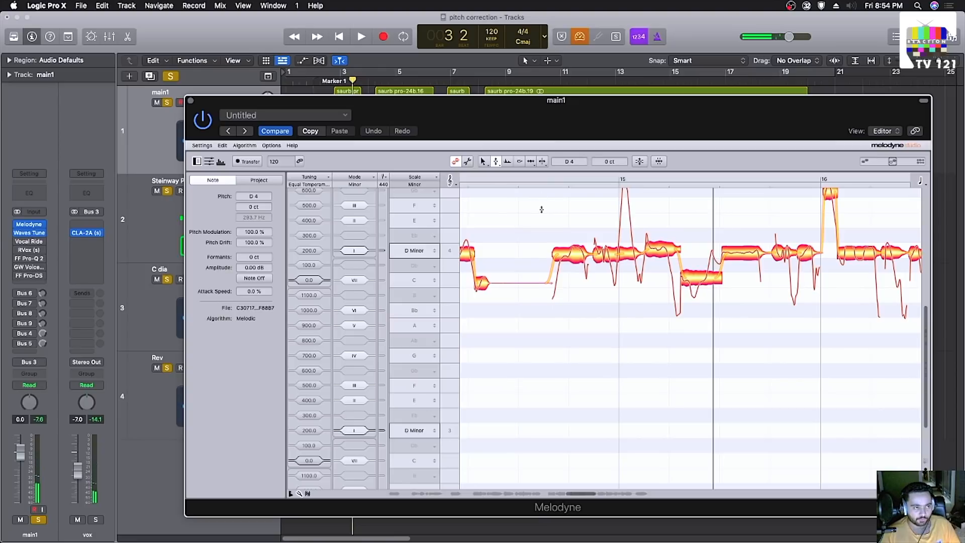
{"action": "scroll", "coordinate": [541, 209], "scroll_direction": "up", "scroll_amount": 3}
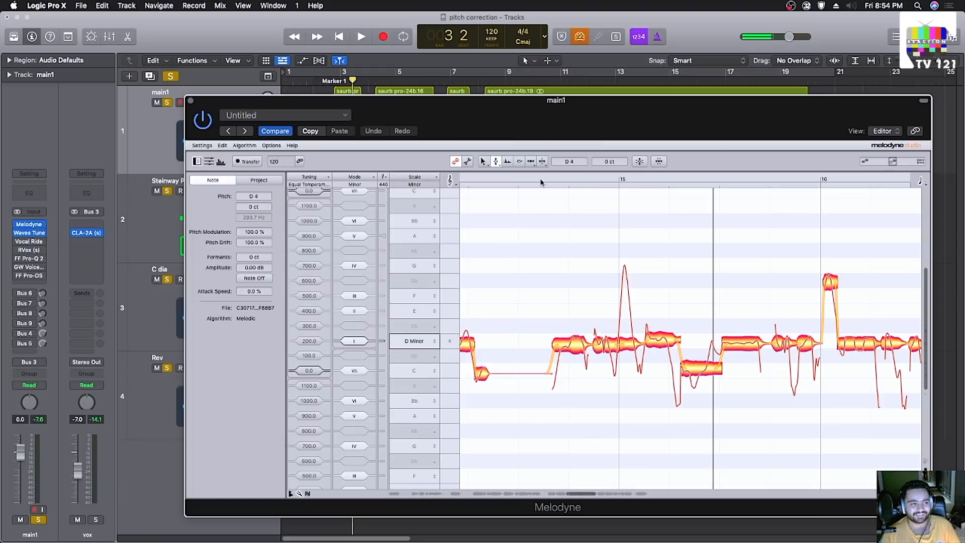
{"action": "left_click", "coordinate": [576, 344]}
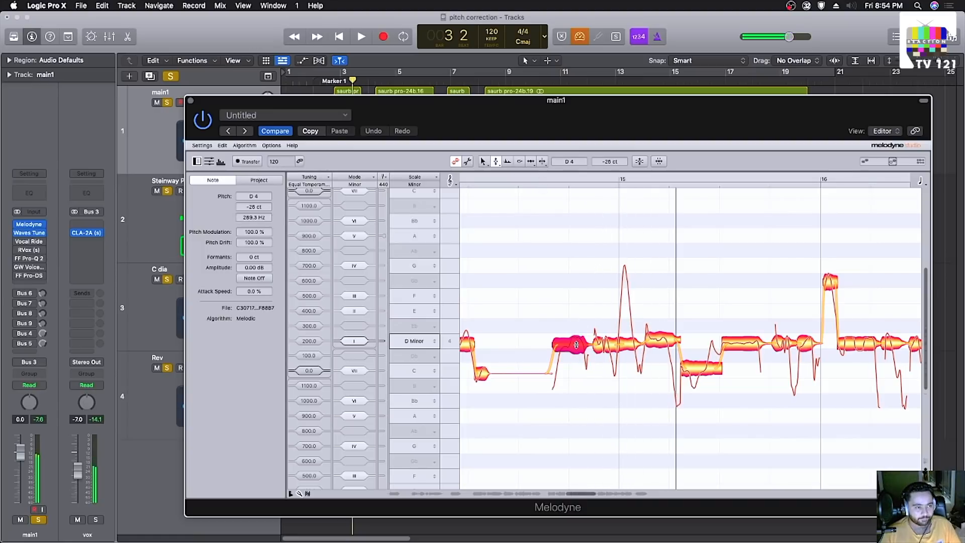
{"action": "left_click", "coordinate": [629, 345]}
{"action": "left_click", "coordinate": [543, 180]}
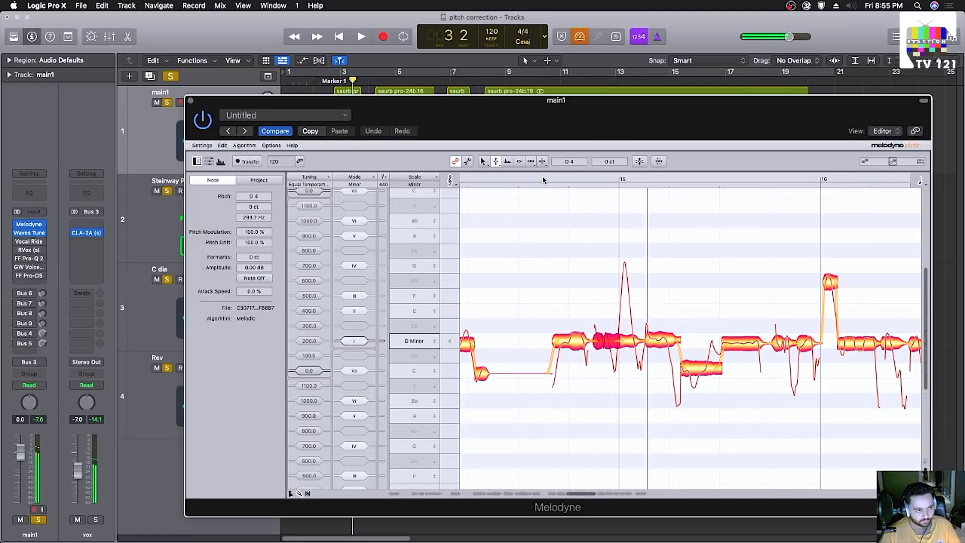
Step: Separate the pitch spike just after bar 15 from the following D 4 note and snap it to Gb 4 at 0 ct
{"action": "right_click", "coordinate": [635, 316]}
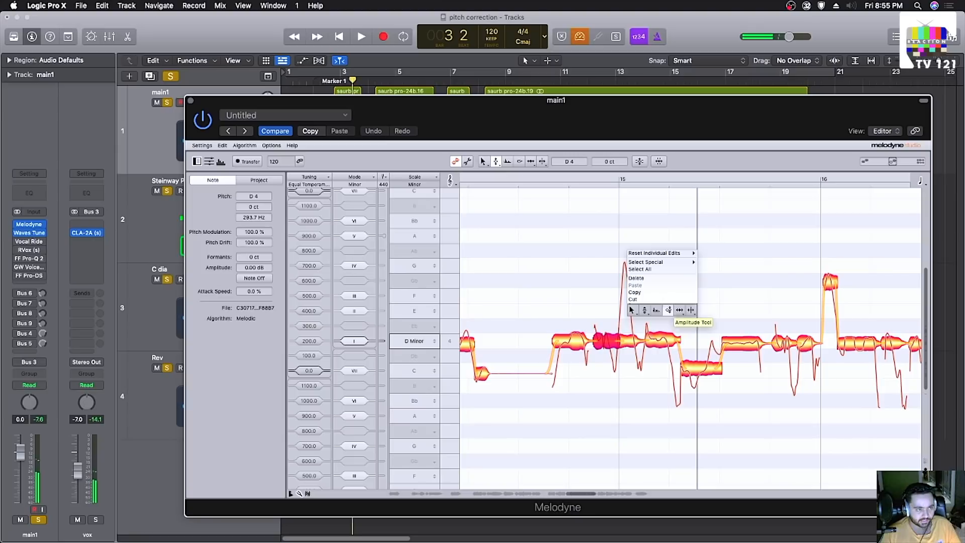
{"action": "left_click", "coordinate": [690, 309]}
{"action": "double_click", "coordinate": [630, 340]}
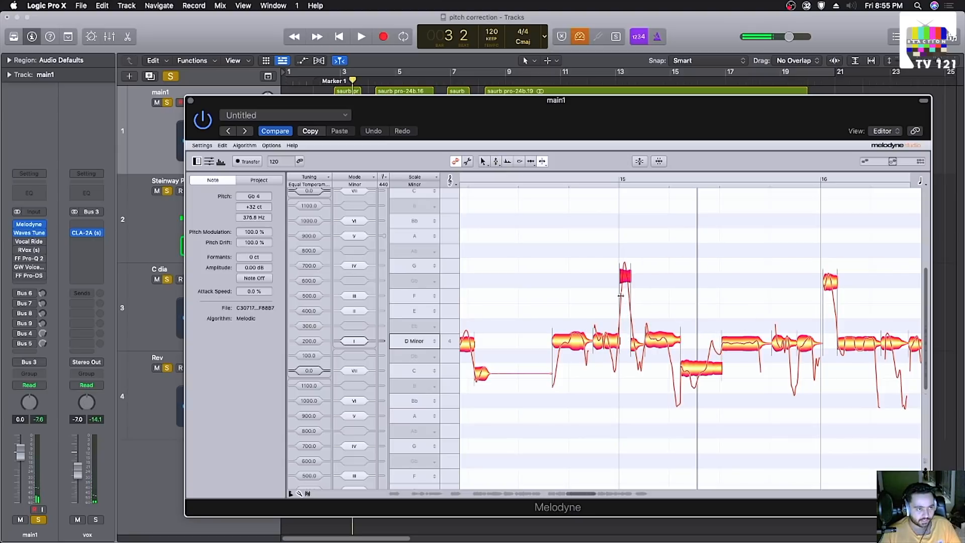
{"action": "right_click", "coordinate": [579, 303]}
{"action": "left_click", "coordinate": [531, 304]}
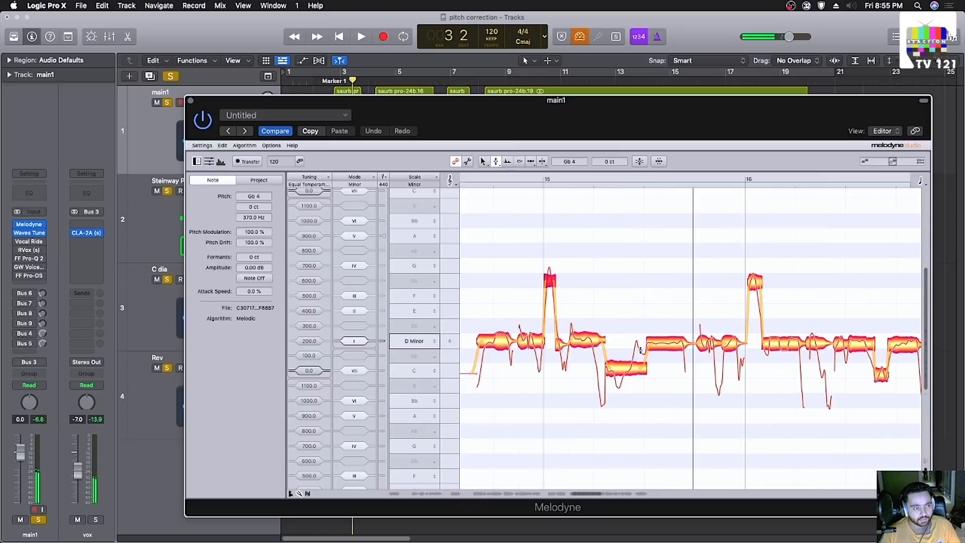
Step: Separate the C 4 note between bars 15 and 16 just past its middle and switch to the Pitch Tool
{"action": "right_click", "coordinate": [635, 311]}
{"action": "left_click", "coordinate": [648, 250]}
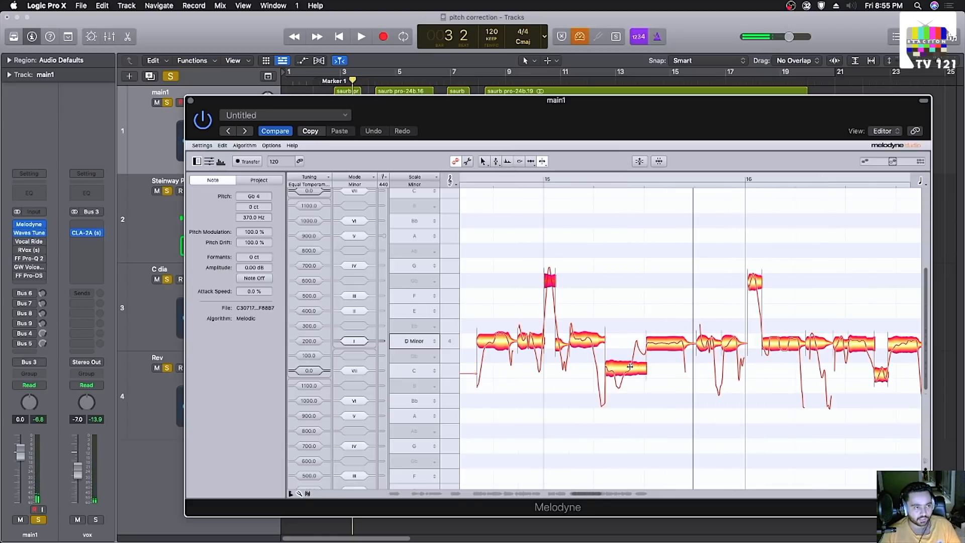
{"action": "left_click", "coordinate": [630, 366]}
{"action": "double_click", "coordinate": [629, 365]}
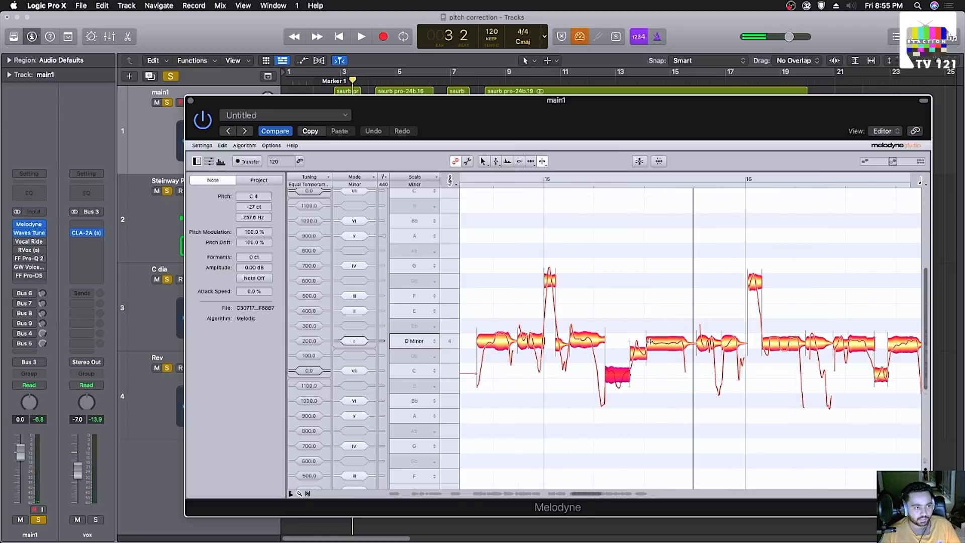
{"action": "right_click", "coordinate": [609, 339]}
{"action": "left_click", "coordinate": [563, 340]}
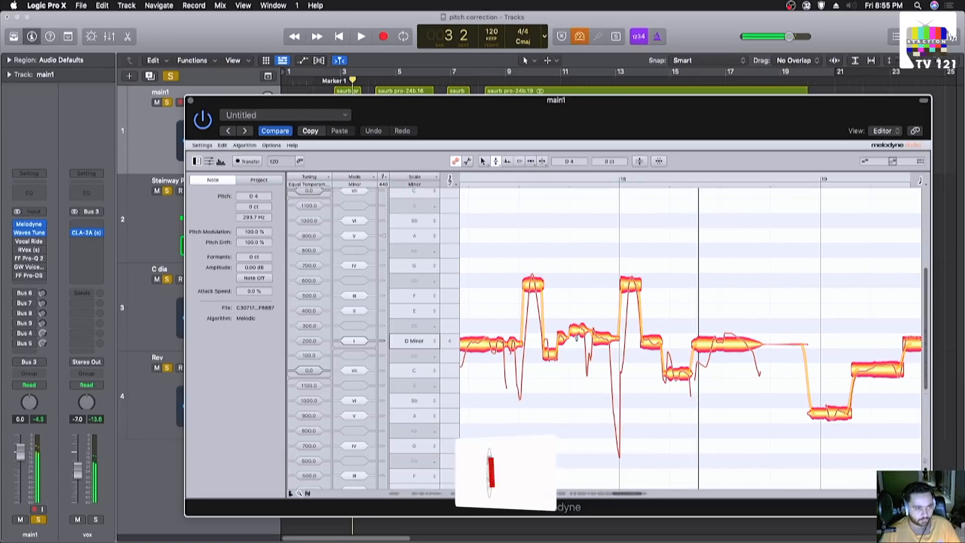
Step: Set the pitch modulation of the long D 4 note after bar 18 to 72% and close the Melodyne editor
{"action": "key", "text": "Left"}
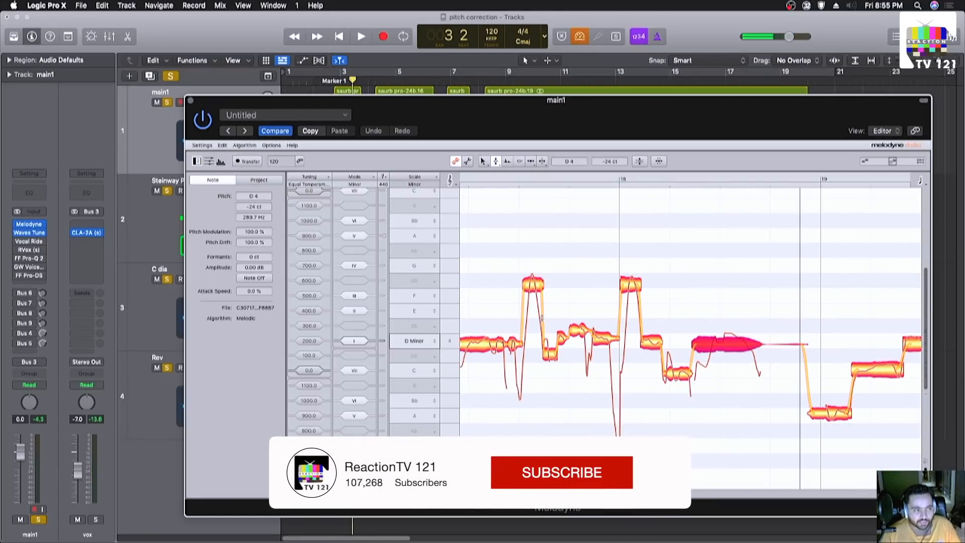
{"action": "left_click_drag", "start_coordinate": [549, 311], "coordinate": [628, 317]}
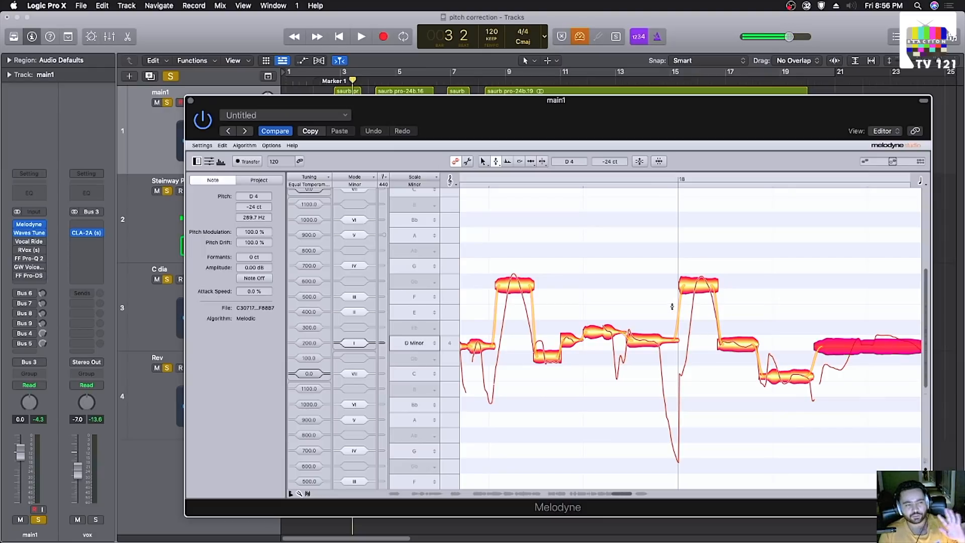
{"action": "scroll", "coordinate": [658, 315], "scroll_direction": "right", "scroll_amount": 5}
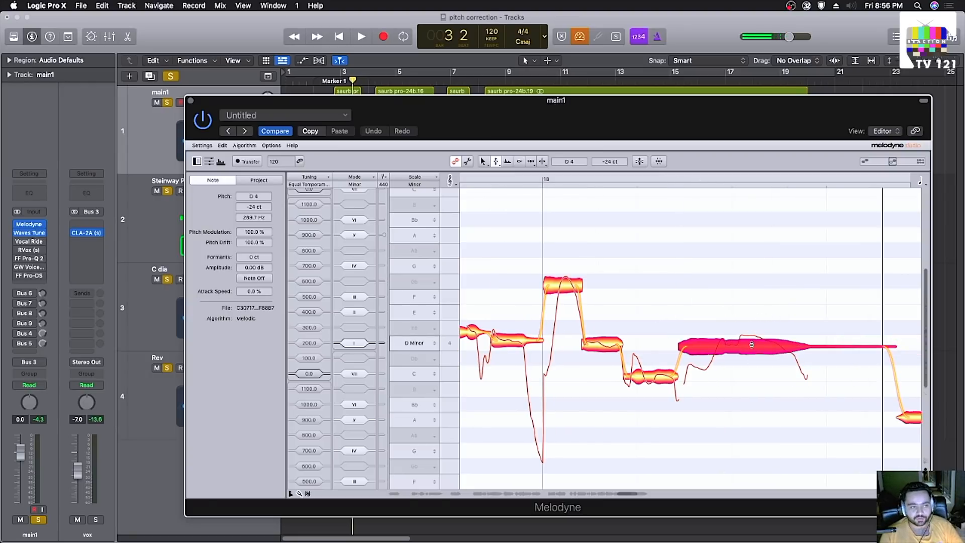
{"action": "scroll", "coordinate": [641, 431], "scroll_direction": "left", "scroll_amount": 10}
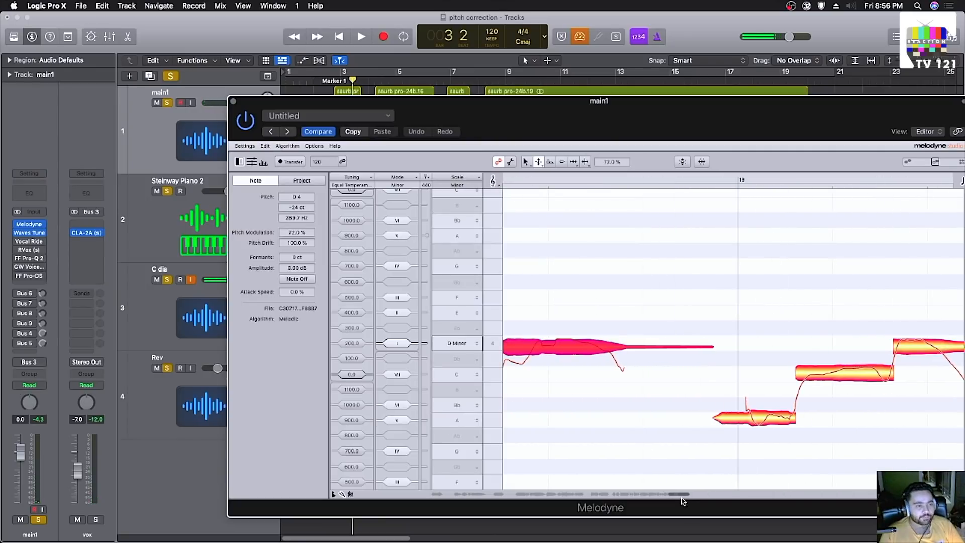
{"action": "left_click_drag", "start_coordinate": [682, 499], "coordinate": [585, 499]}
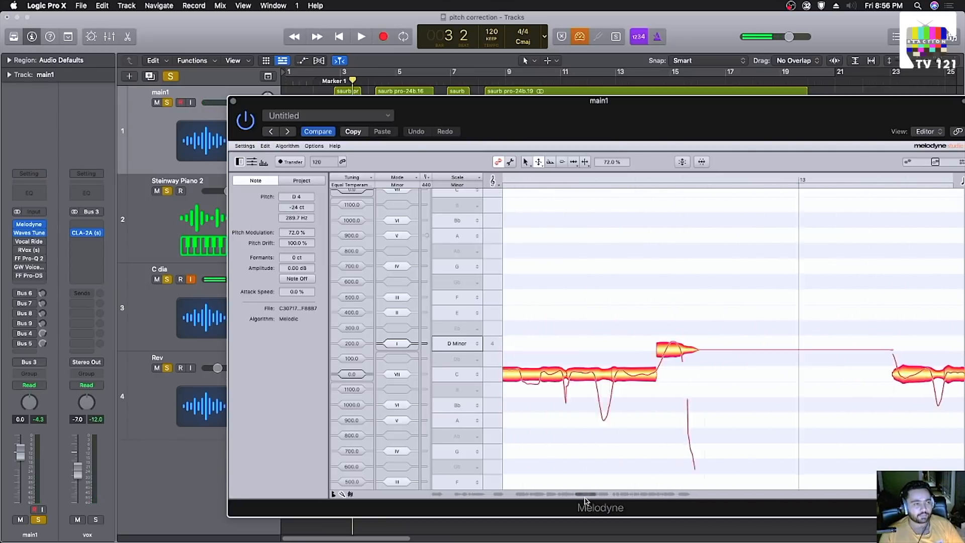
{"action": "left_click", "coordinate": [233, 101]}
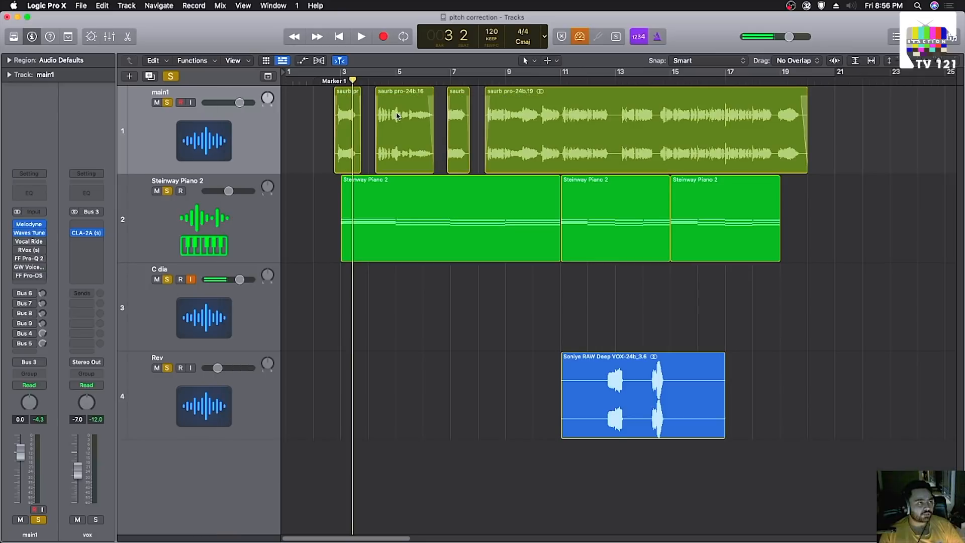
Step: Toggle the Waves Tune plug-in on main1 and play from between bars 4 and 5 in each state to compare the sound
{"action": "key", "text": "super+Up"}
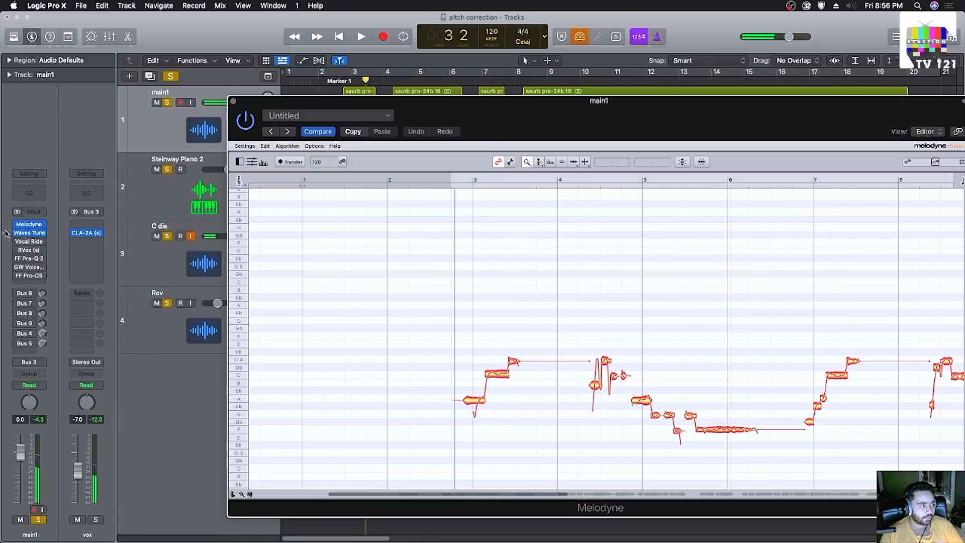
{"action": "left_click", "coordinate": [16, 233]}
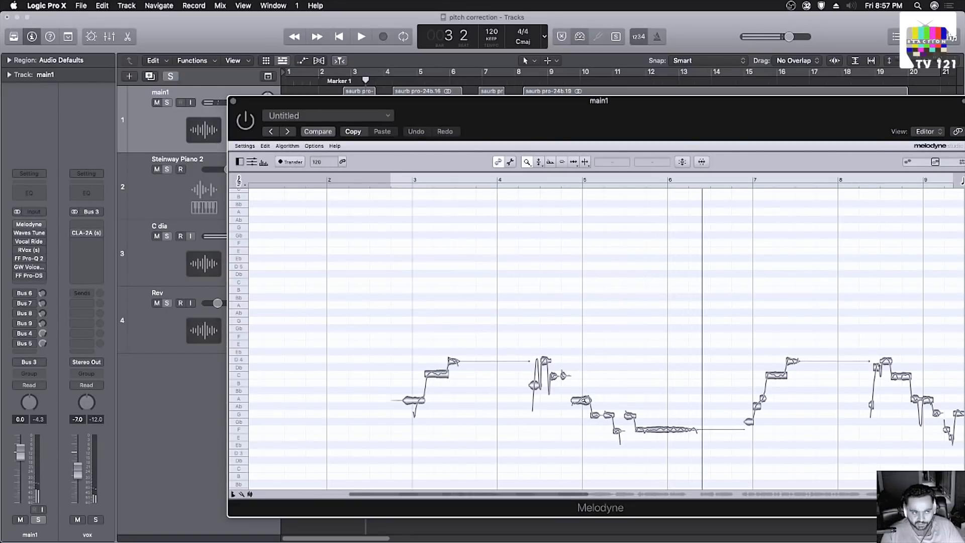
{"action": "double_click", "coordinate": [530, 175]}
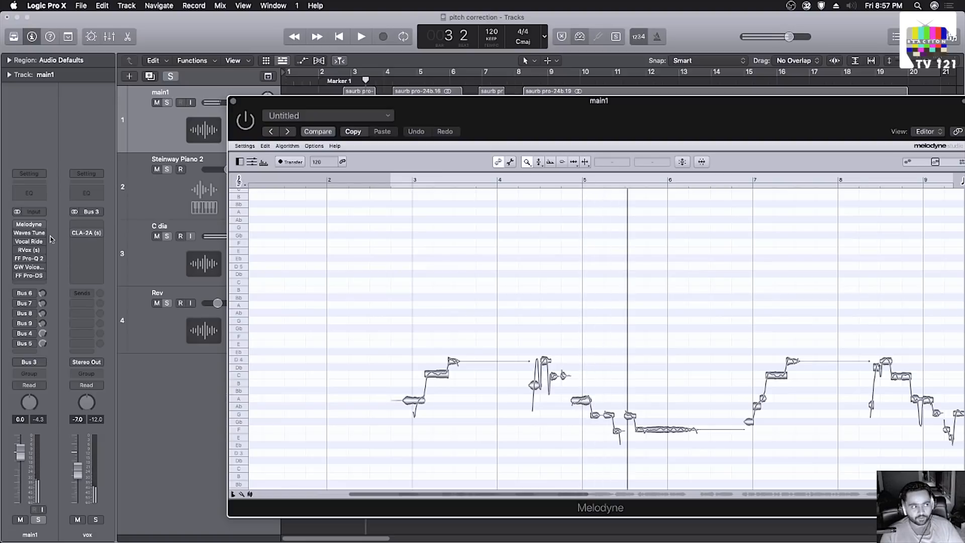
{"action": "left_click", "coordinate": [19, 234]}
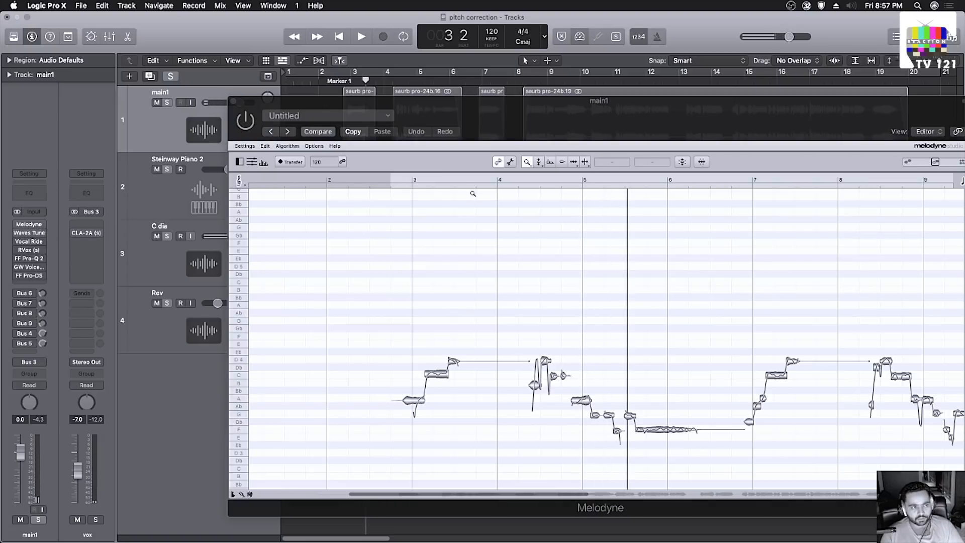
{"action": "left_click", "coordinate": [529, 181]}
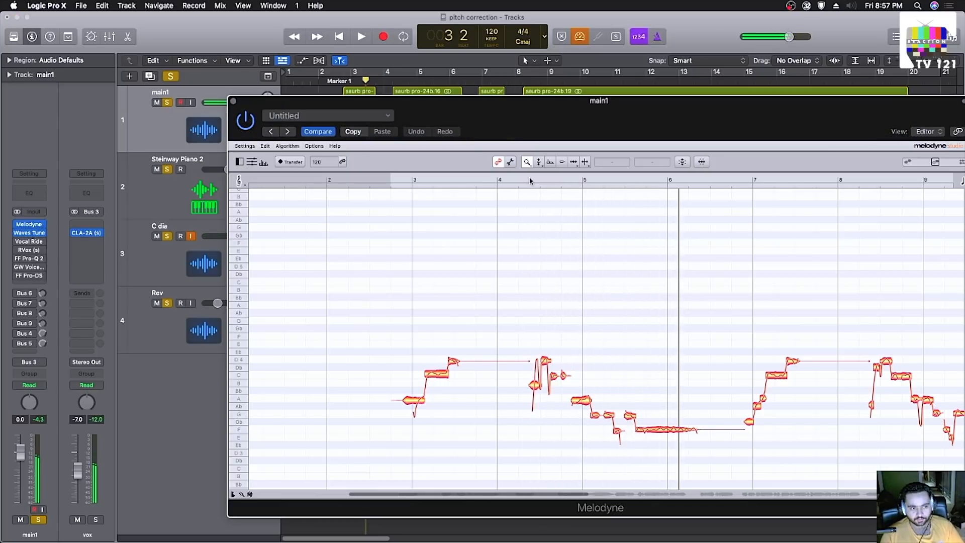
{"action": "scroll", "coordinate": [672, 302], "scroll_direction": "right", "scroll_amount": 3}
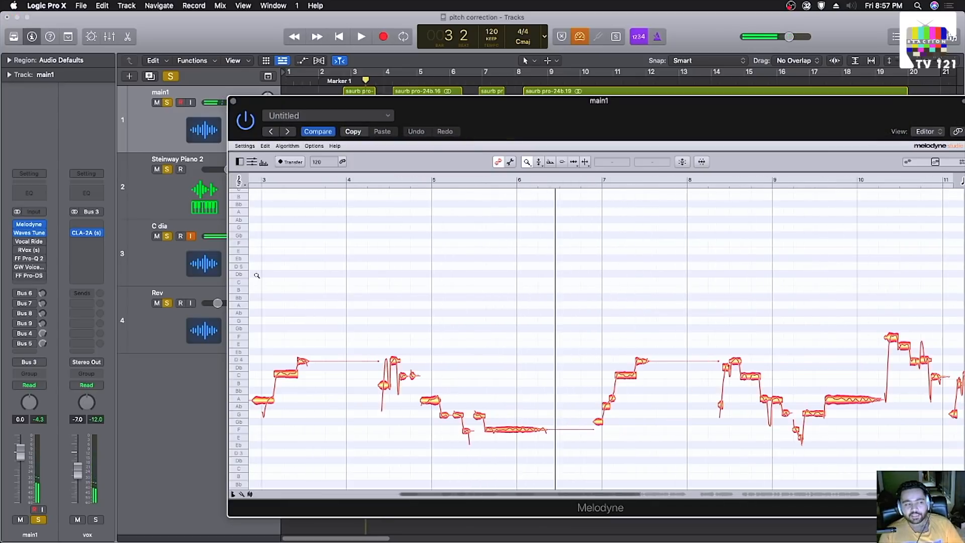
Step: Open Waves Tune Real-Time on main1, review its speed and note transition settings, and close it
{"action": "left_click", "coordinate": [29, 233]}
{"action": "left_click_drag", "start_coordinate": [614, 217], "coordinate": [597, 187]}
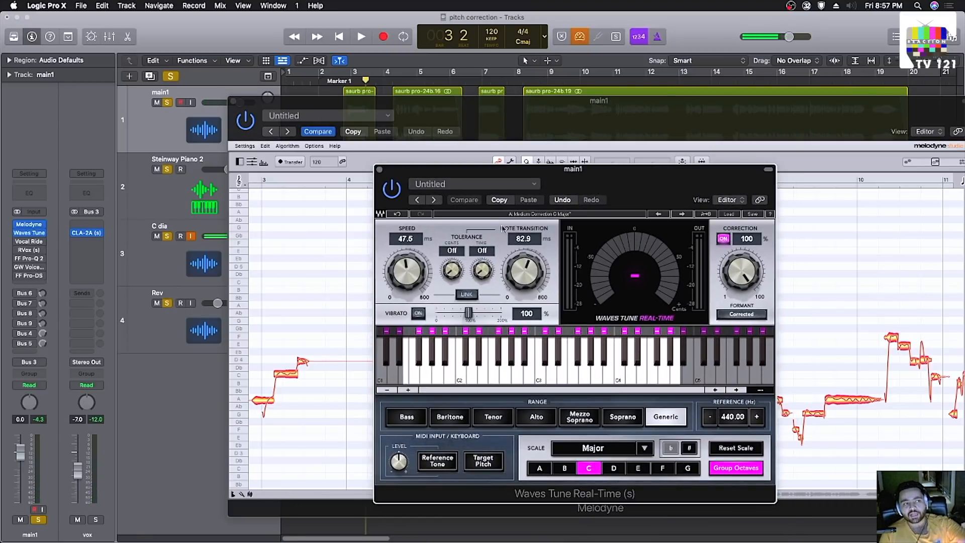
{"action": "left_click", "coordinate": [379, 170]}
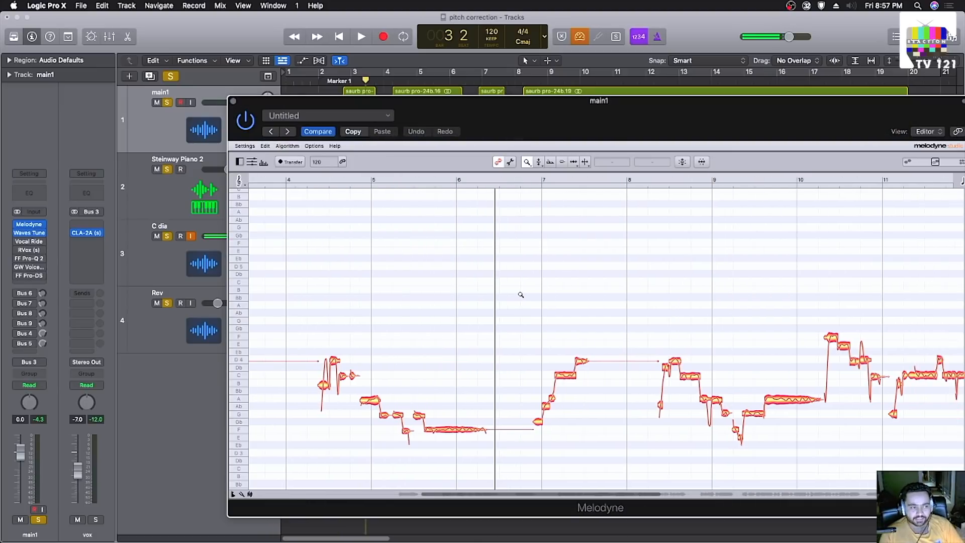
Step: Play the arrangement through bars 15 to 18 to check the corrected vocal, and stop at bar 18
{"action": "scroll", "coordinate": [521, 295], "scroll_direction": "right", "scroll_amount": 2}
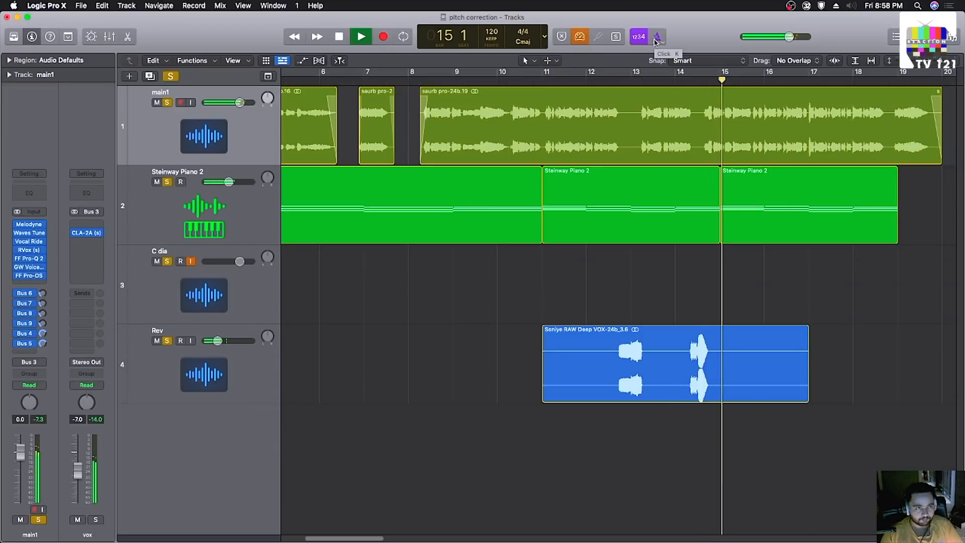
{"action": "scroll", "coordinate": [723, 151], "scroll_direction": "right", "scroll_amount": 1}
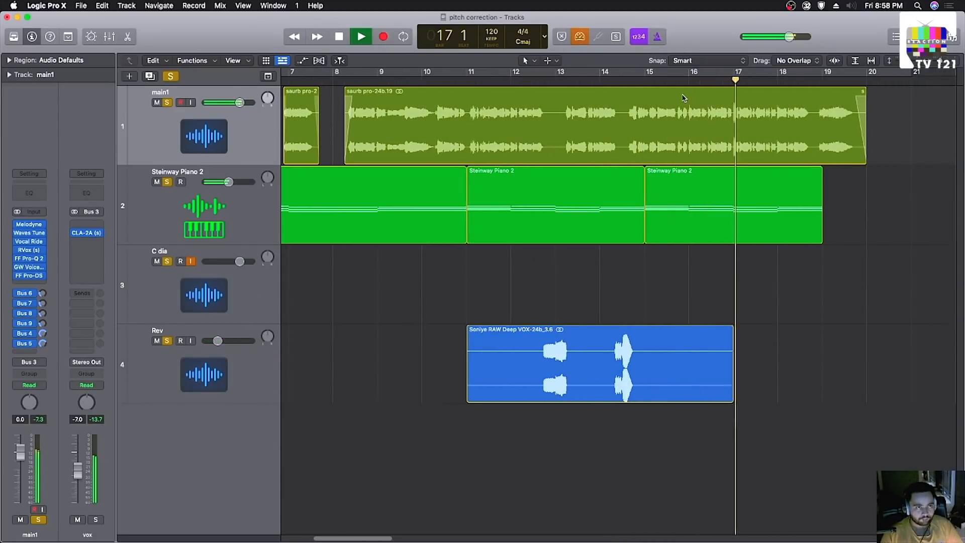
{"action": "scroll", "coordinate": [682, 99], "scroll_direction": "right", "scroll_amount": 1}
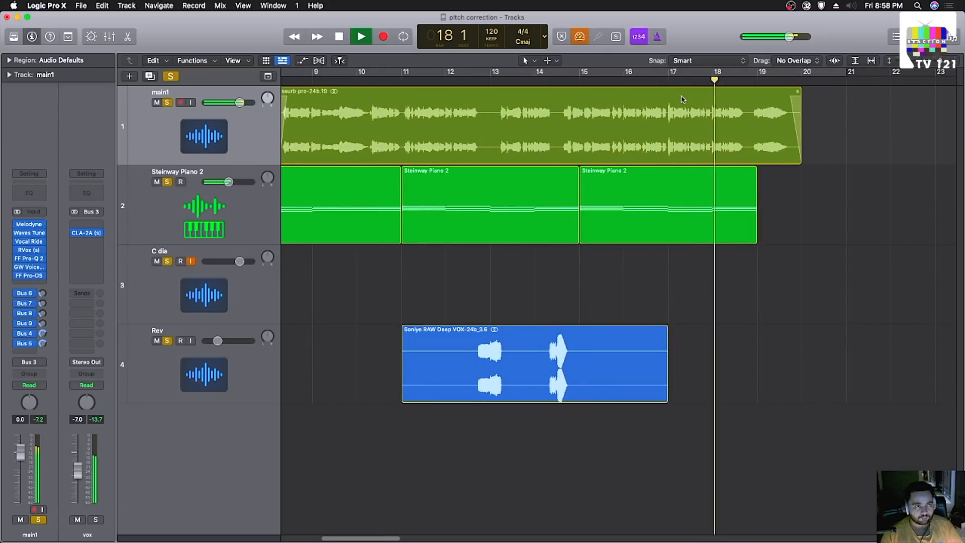
{"action": "scroll", "coordinate": [683, 103], "scroll_direction": "down", "scroll_amount": 1}
{"action": "scroll", "coordinate": [685, 109], "scroll_direction": "left", "scroll_amount": 2}
{"action": "key", "text": "space"}
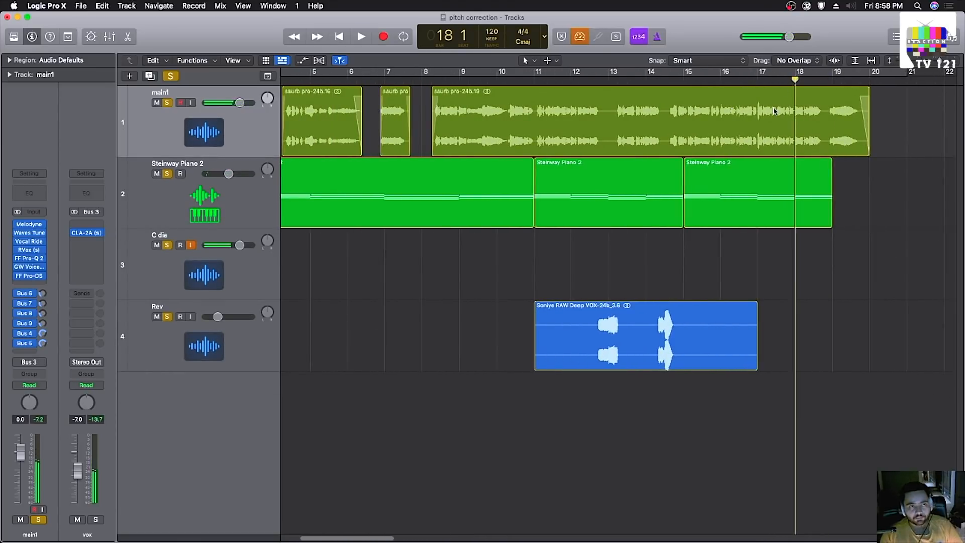
Step: Reopen the Melodyne editor on main1, play the phrase after bar 18, and enlarge the notes around bars 16 to 20
{"action": "left_click", "coordinate": [29, 224]}
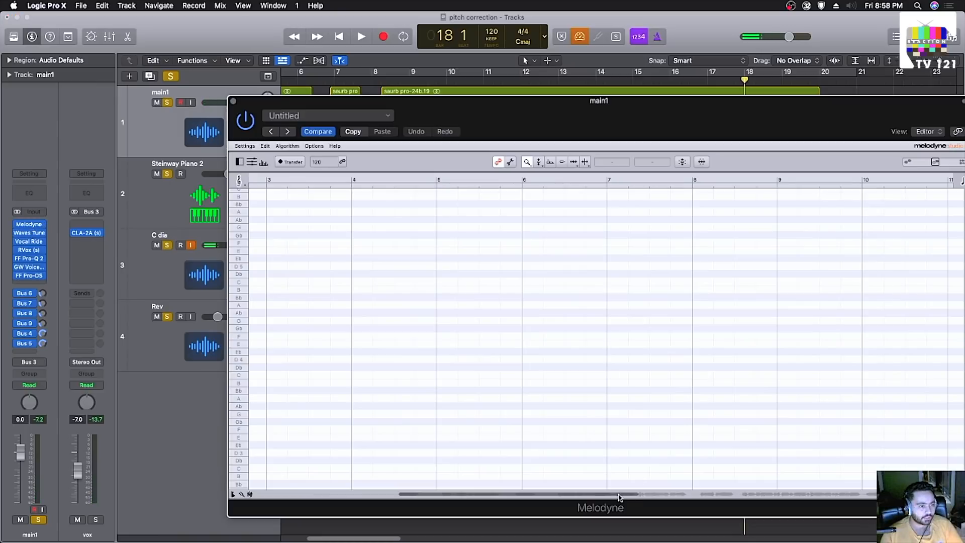
{"action": "key", "text": "space"}
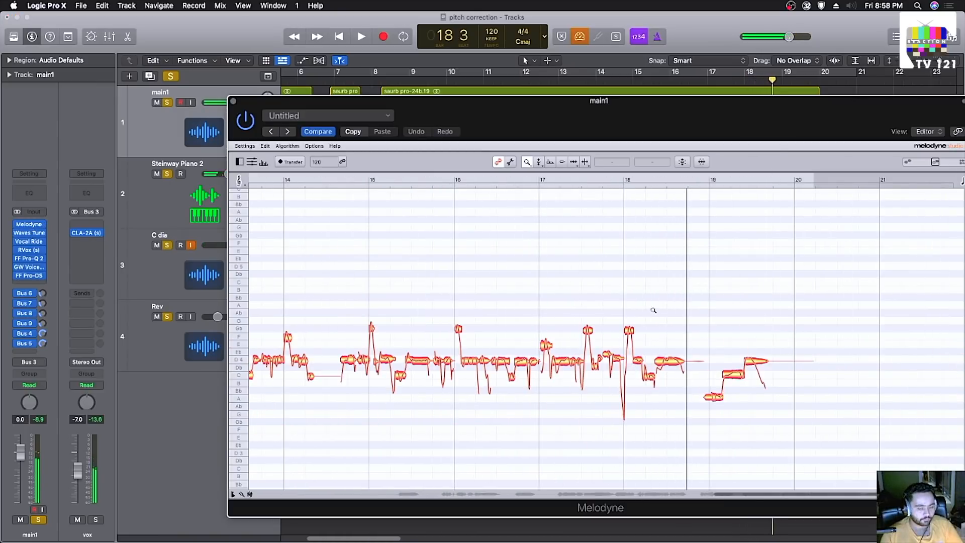
{"action": "right_click", "coordinate": [659, 282]}
{"action": "left_click", "coordinate": [659, 286]}
{"action": "left_click_drag", "start_coordinate": [657, 332], "coordinate": [708, 349]}
{"action": "left_click_drag", "start_coordinate": [722, 111], "coordinate": [658, 71]}
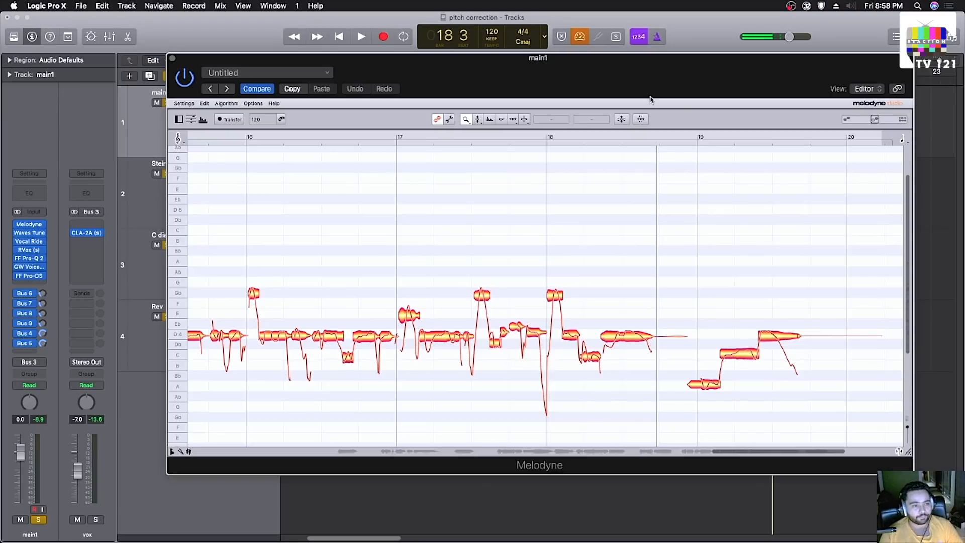
Step: Separate the start of the D 4 note after bar 18, lower it to C 4, and snap it and the preceding C 4 note to 0 ct
{"action": "right_click", "coordinate": [625, 213]}
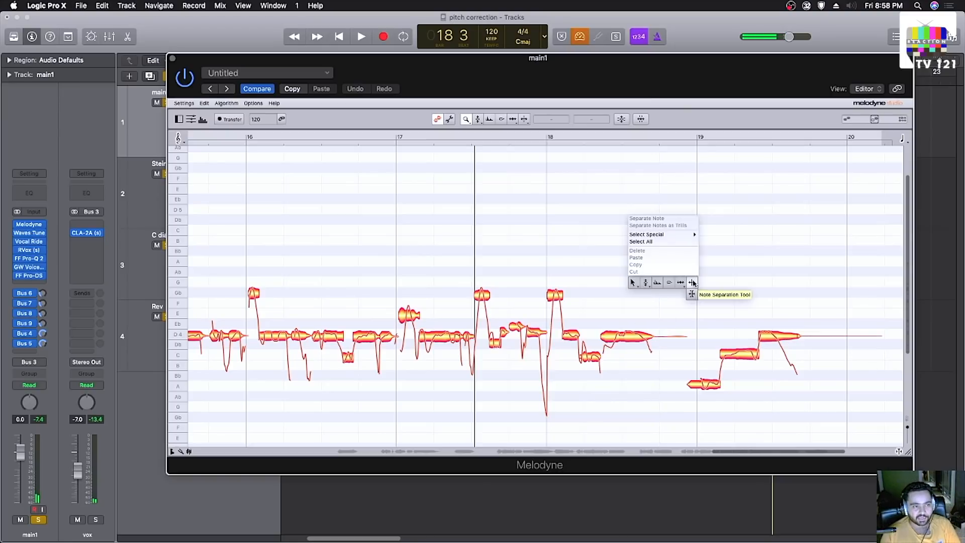
{"action": "left_click", "coordinate": [692, 283]}
{"action": "double_click", "coordinate": [620, 333]}
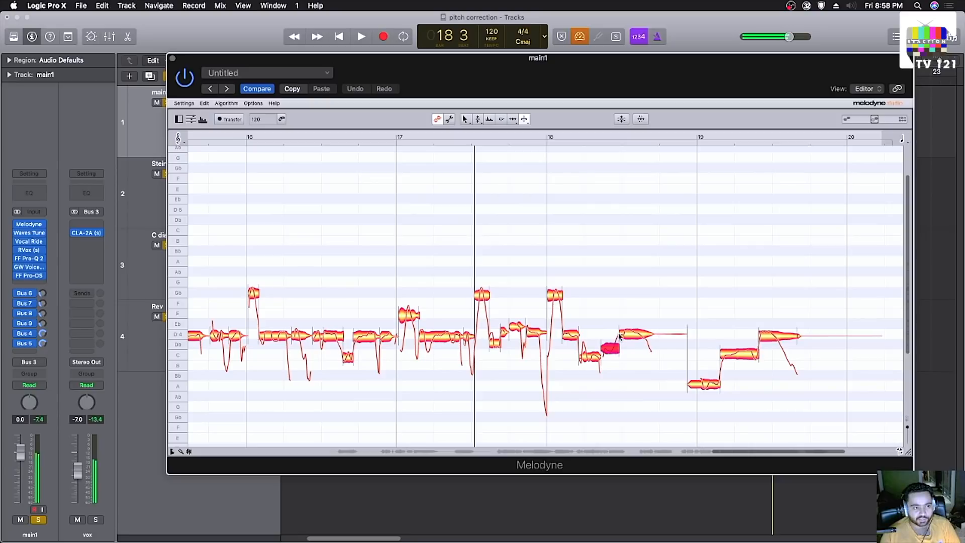
{"action": "left_click_drag", "start_coordinate": [613, 348], "coordinate": [615, 357]}
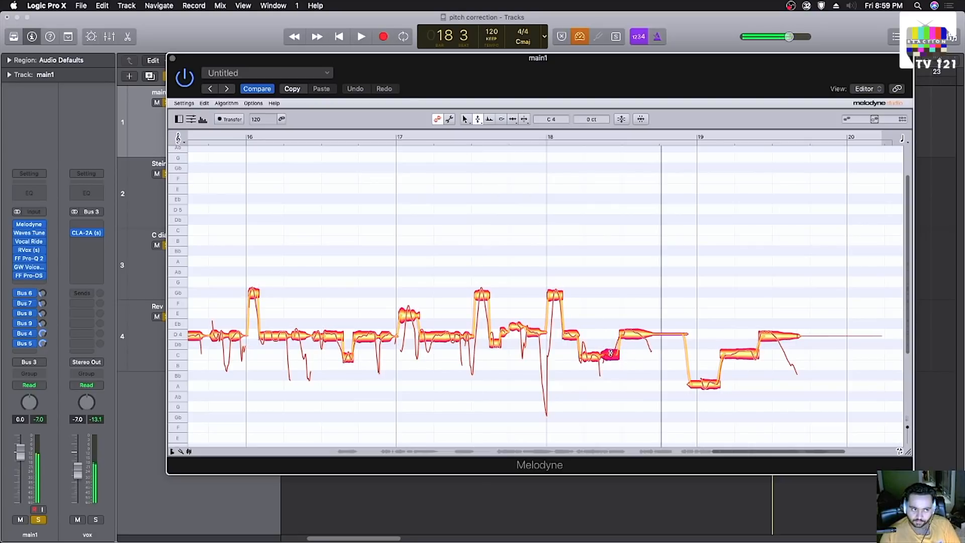
{"action": "left_click", "coordinate": [587, 354]}
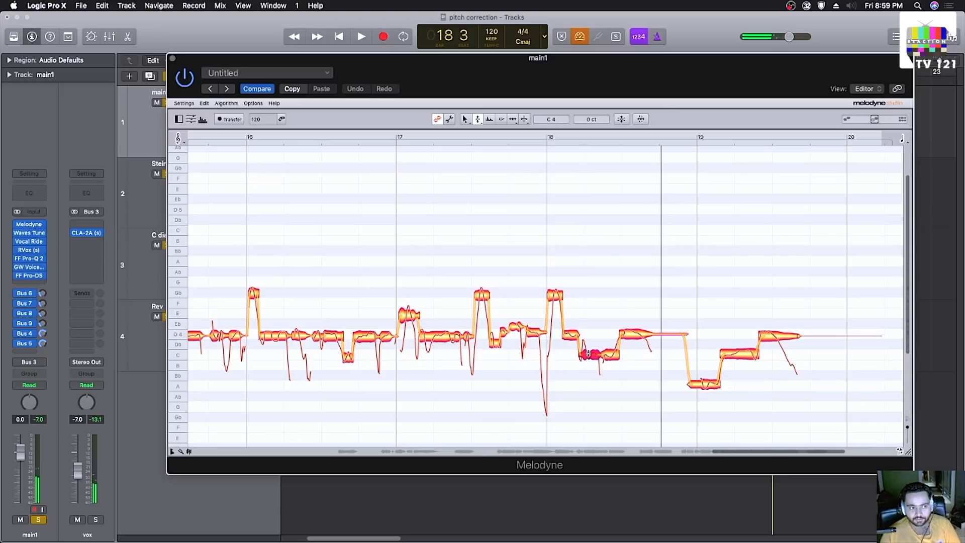
Step: Play the phrase after bar 17 and shift the long D 4 note after bar 18 to -5 ct with the Main tool
{"action": "left_click", "coordinate": [492, 139]}
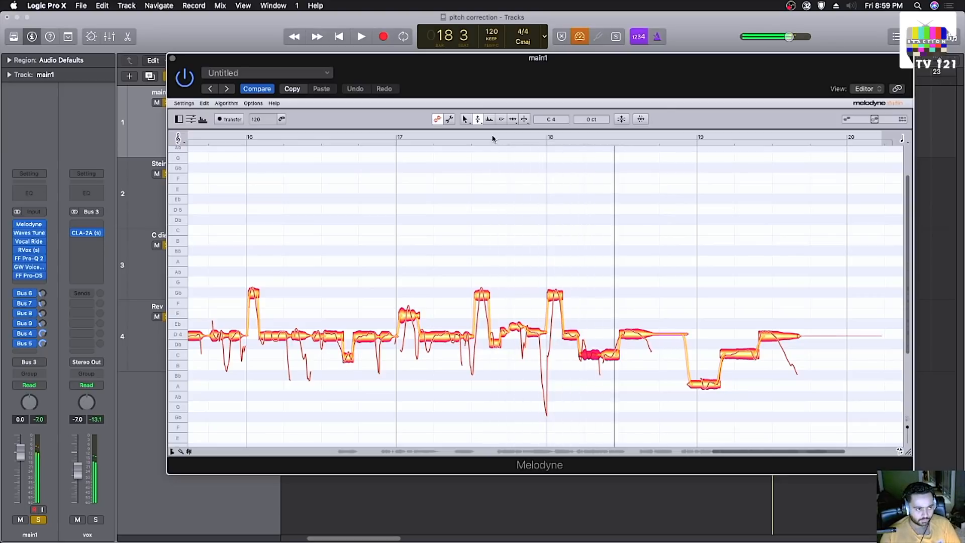
{"action": "left_click", "coordinate": [633, 334]}
{"action": "right_click", "coordinate": [633, 335]}
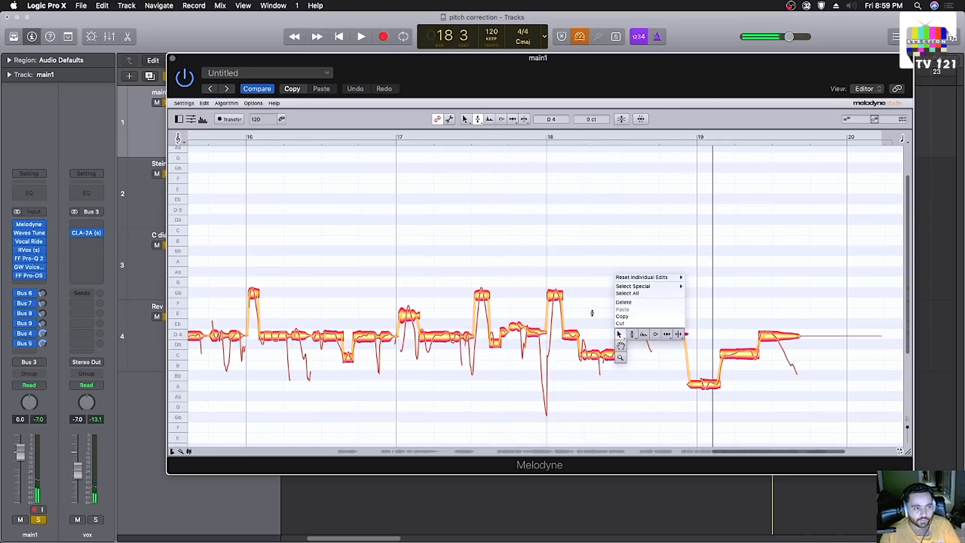
{"action": "left_click", "coordinate": [634, 335]}
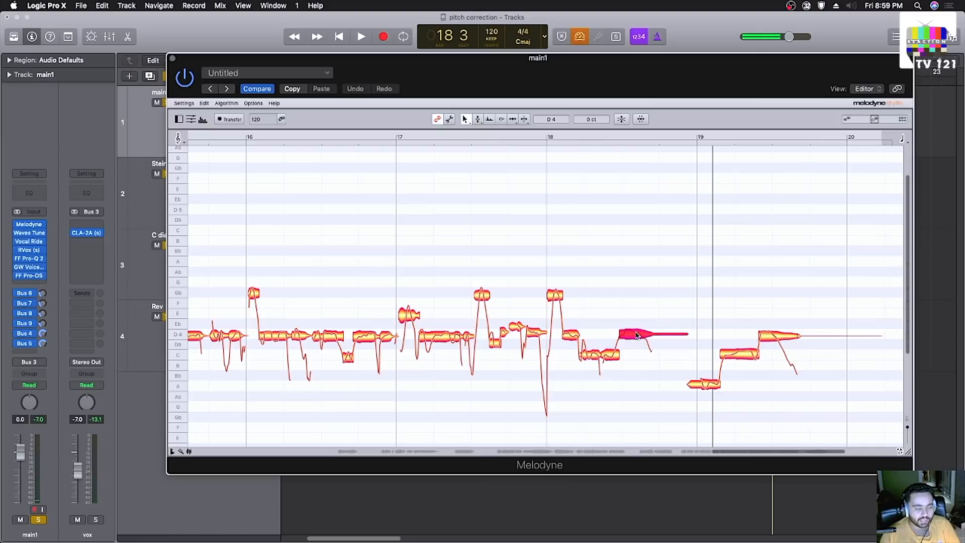
{"action": "left_click_drag", "start_coordinate": [635, 336], "coordinate": [637, 333]}
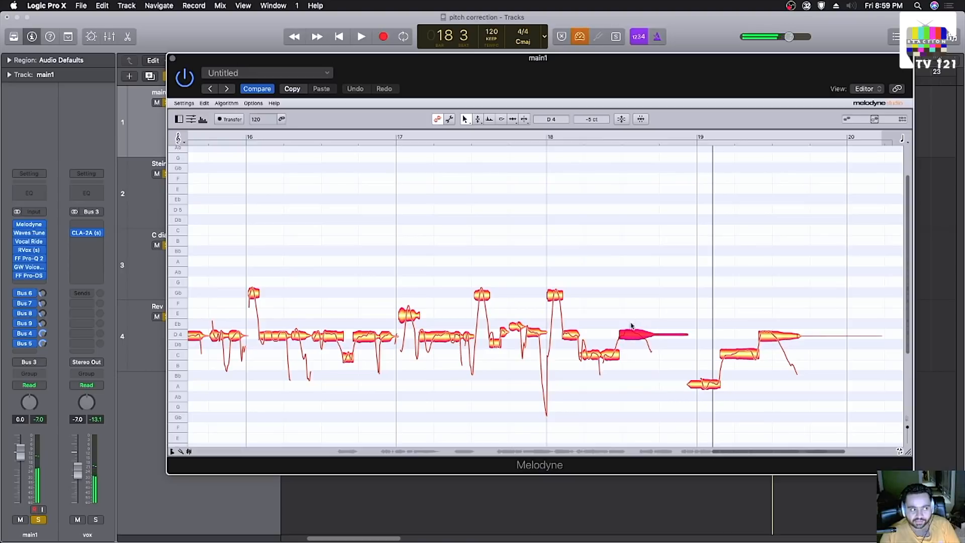
Step: Show the note details, retune the long note after bar 18 to D 4 at -24 ct, and play the phrase
{"action": "left_click", "coordinate": [180, 452]}
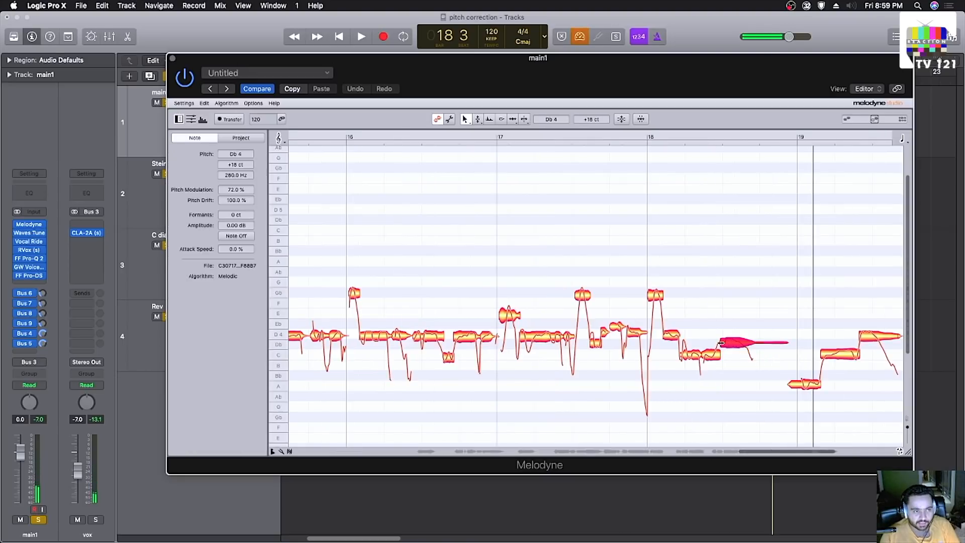
{"action": "left_click_drag", "start_coordinate": [737, 348], "coordinate": [739, 333]}
{"action": "left_click", "coordinate": [634, 136]}
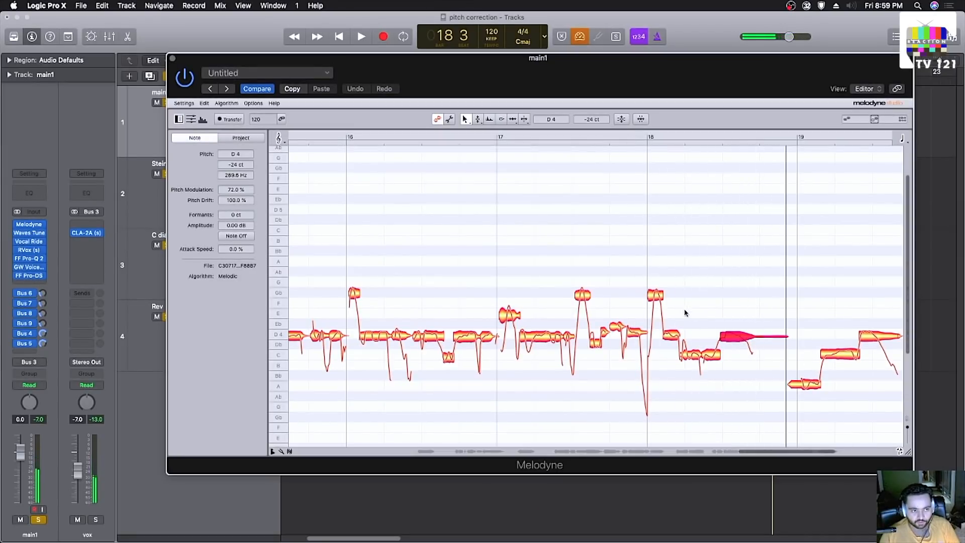
Step: Undo the long note's pitch changes, play it again, try D 4 at -34 ct, and undo that too
{"action": "key", "text": "super+z"}
{"action": "key", "text": "super+z"}
{"action": "key", "text": "super+z"}
{"action": "double_click", "coordinate": [616, 136]}
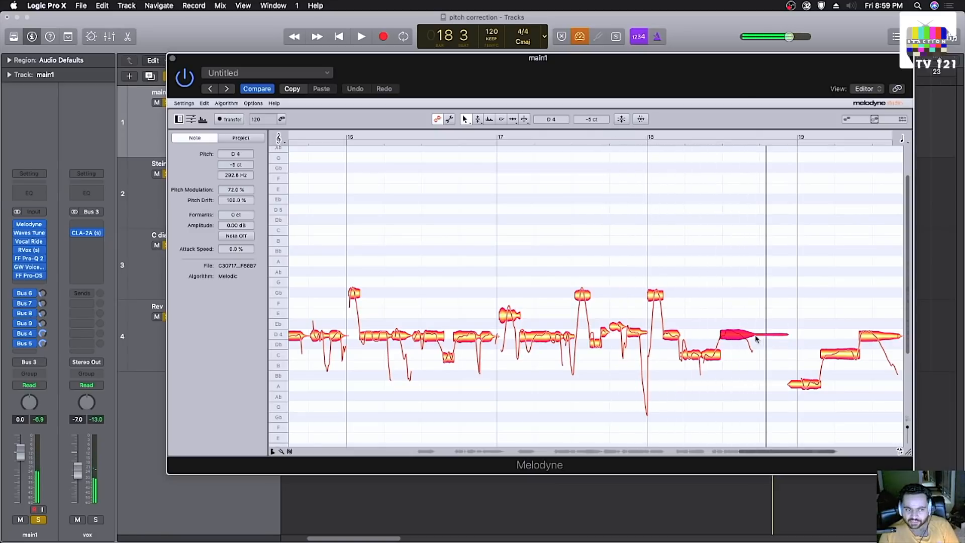
{"action": "key", "text": "super+z"}
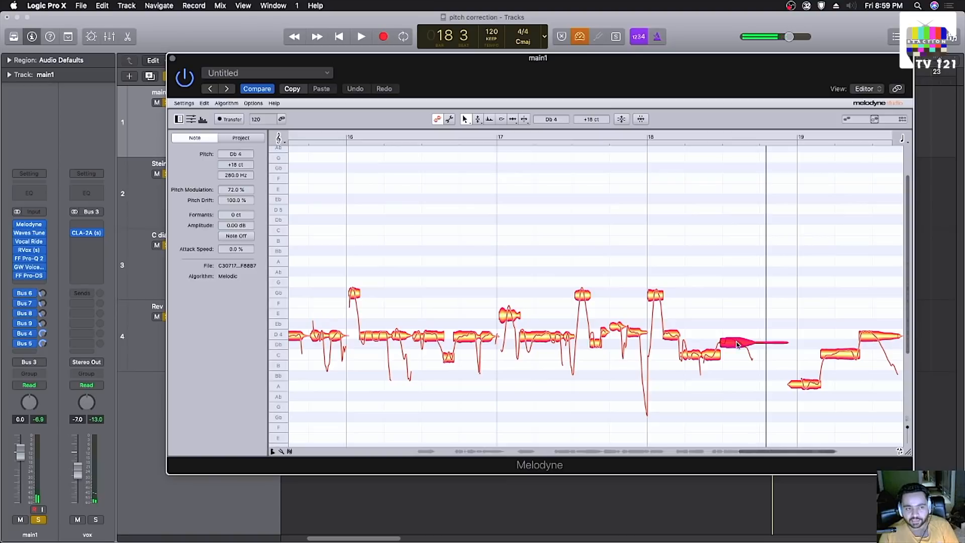
{"action": "left_click_drag", "start_coordinate": [735, 345], "coordinate": [738, 337]}
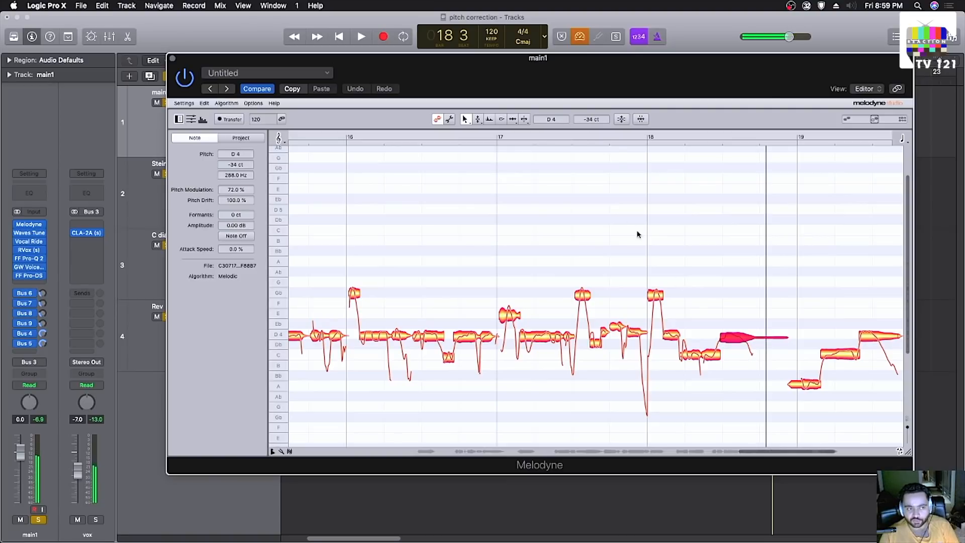
{"action": "key", "text": "super+z"}
Step: Reduce the long D 4 note's pitch modulation to 11.0 % and play from bar 18
{"action": "right_click", "coordinate": [742, 307]}
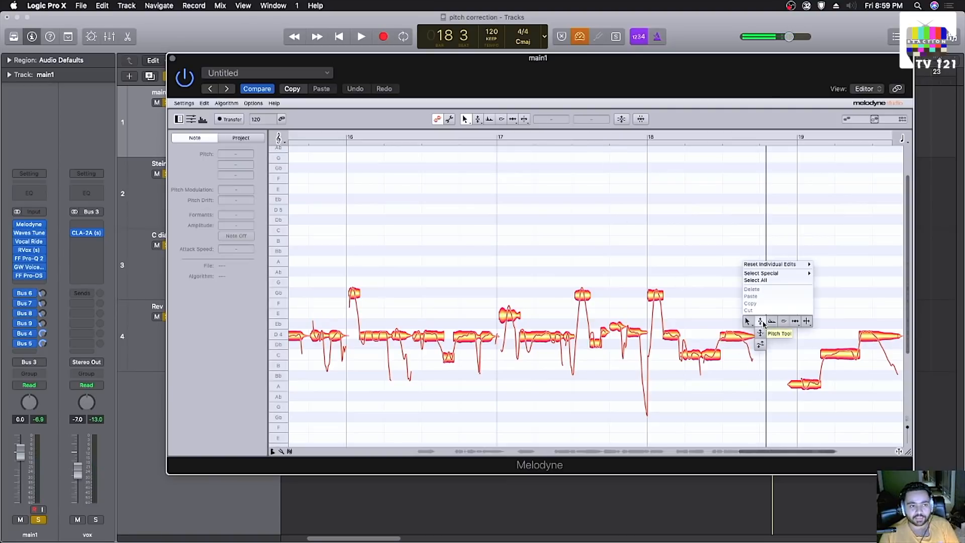
{"action": "left_click", "coordinate": [761, 333]}
{"action": "left_click_drag", "start_coordinate": [734, 337], "coordinate": [732, 384]}
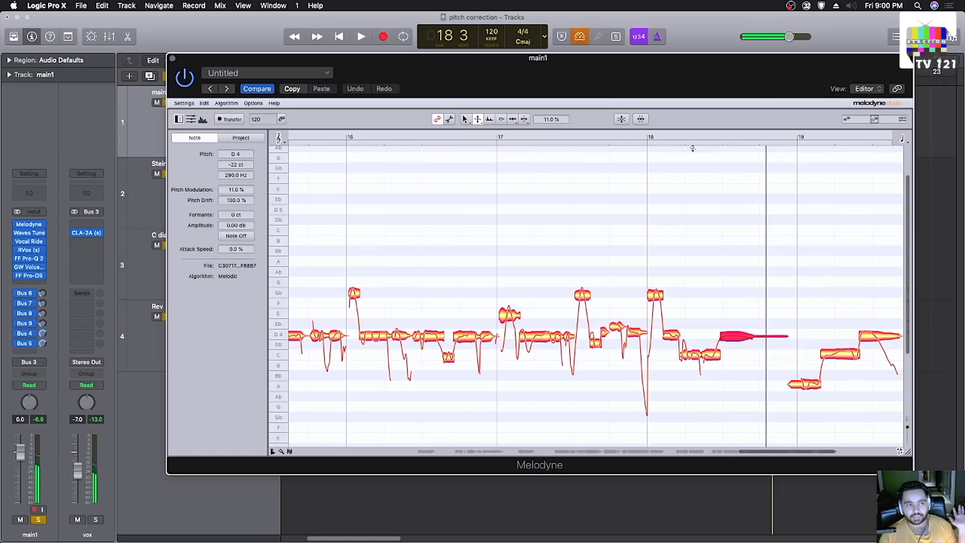
{"action": "left_click", "coordinate": [647, 136]}
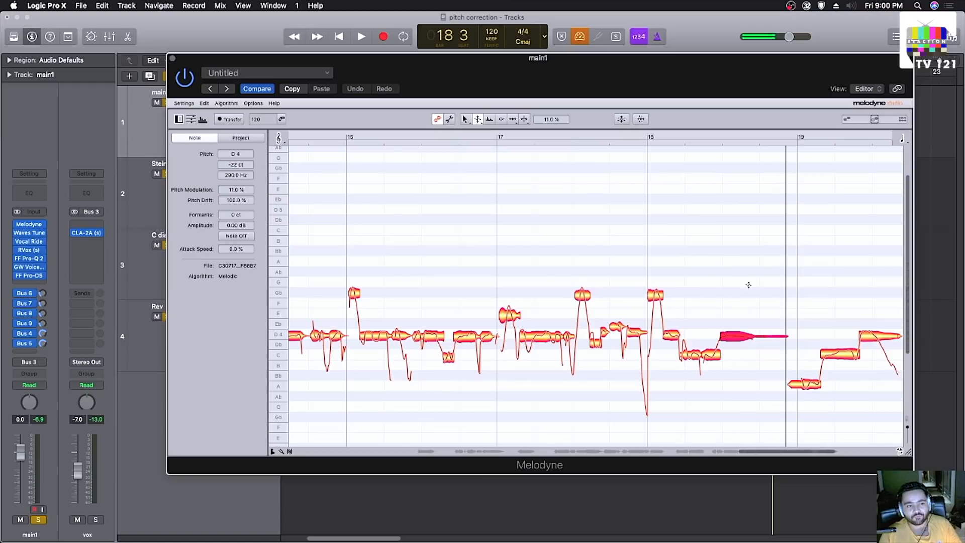
Step: Reset the pitch center and pitch modulation of the long D 4 note after bar 18, and close the Melodyne editor
{"action": "right_click", "coordinate": [733, 336]}
{"action": "right_click", "coordinate": [732, 342]}
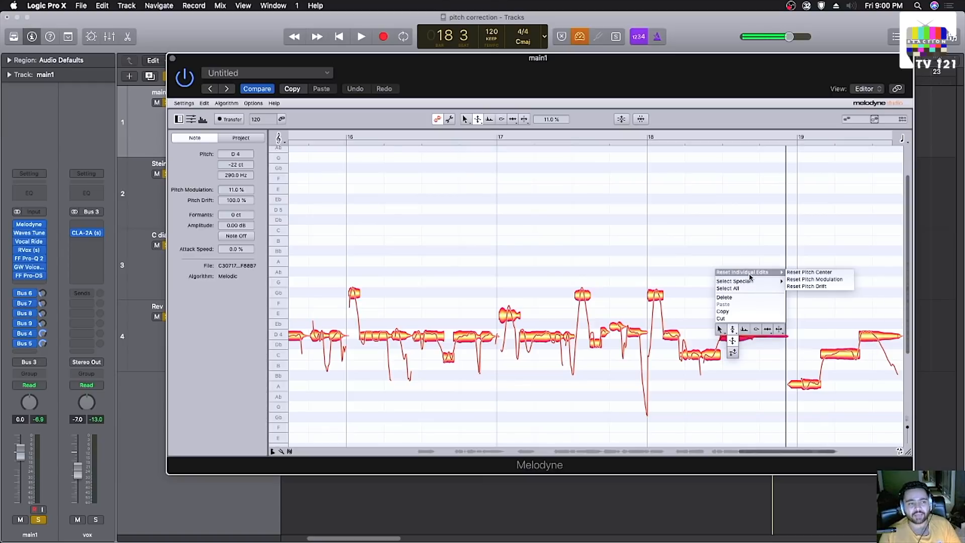
{"action": "left_click", "coordinate": [790, 272]}
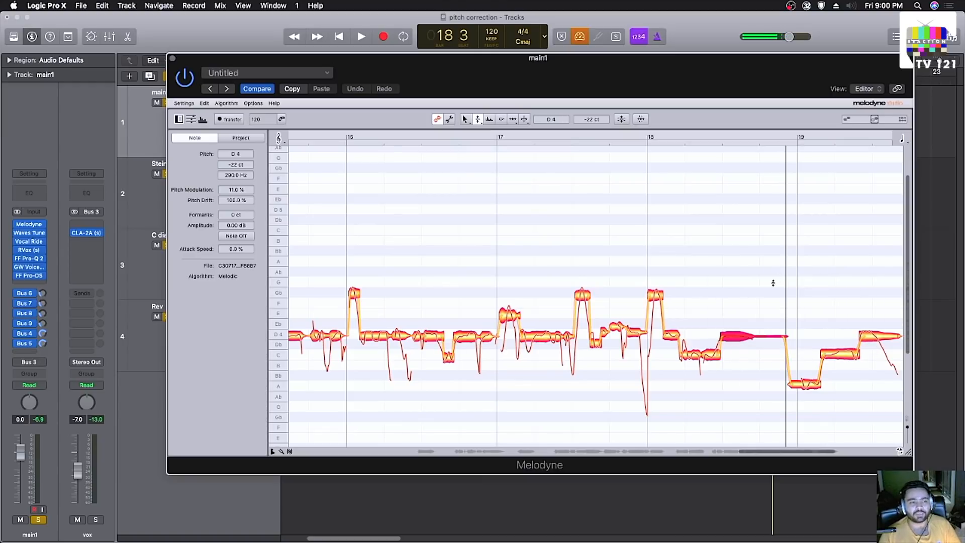
{"action": "right_click", "coordinate": [733, 339]}
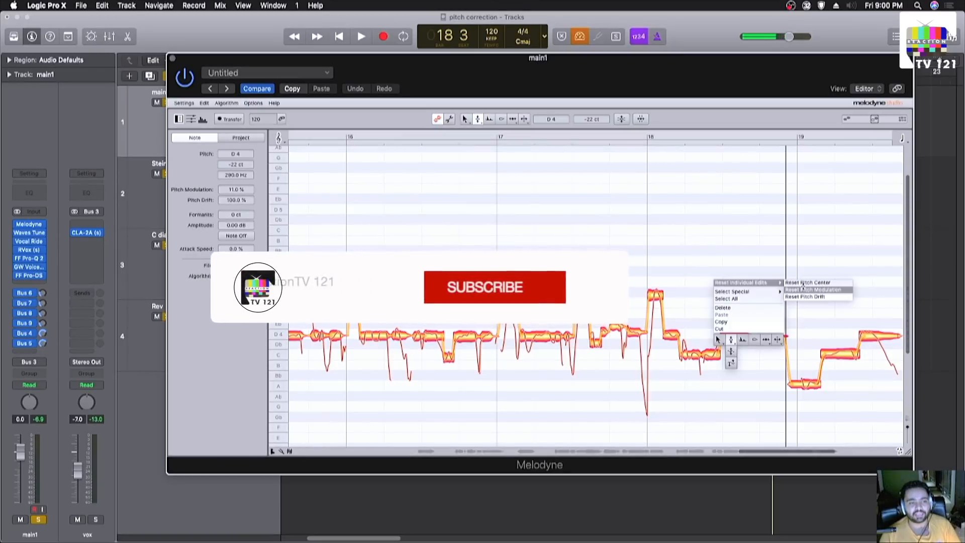
{"action": "left_click", "coordinate": [784, 301]}
{"action": "key", "text": "space"}
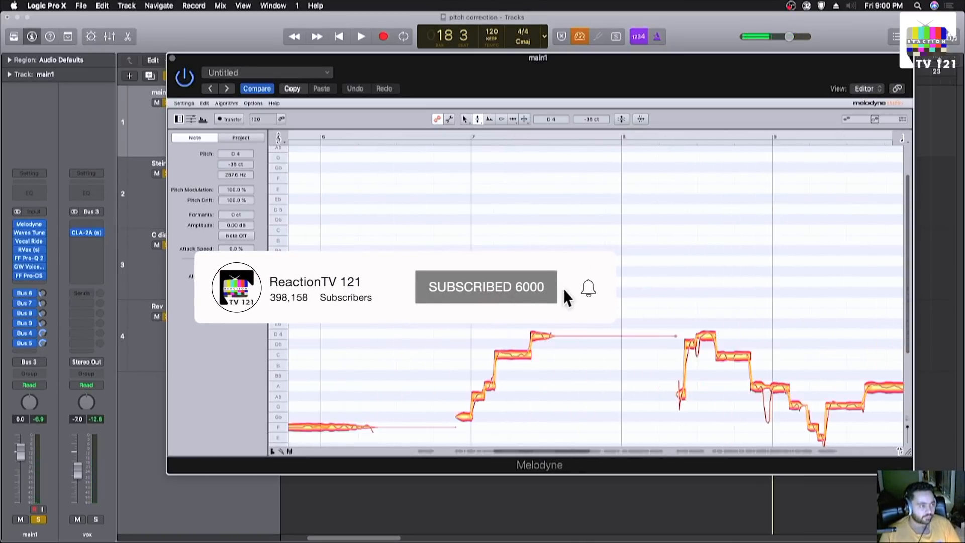
{"action": "left_click", "coordinate": [172, 60]}
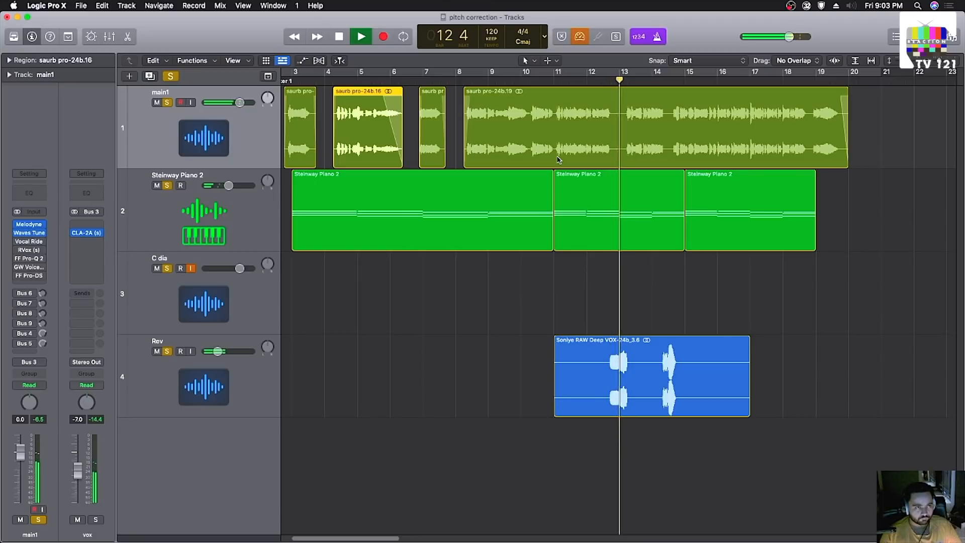
Step: Enlarge the arrangement around bar 13, play the corrected vocal from there, and stop partway through the bar
{"action": "scroll", "coordinate": [558, 160], "scroll_direction": "right", "scroll_amount": 2}
{"action": "key", "text": "super+Right"}
{"action": "key", "text": "super+Right"}
{"action": "key", "text": "space"}
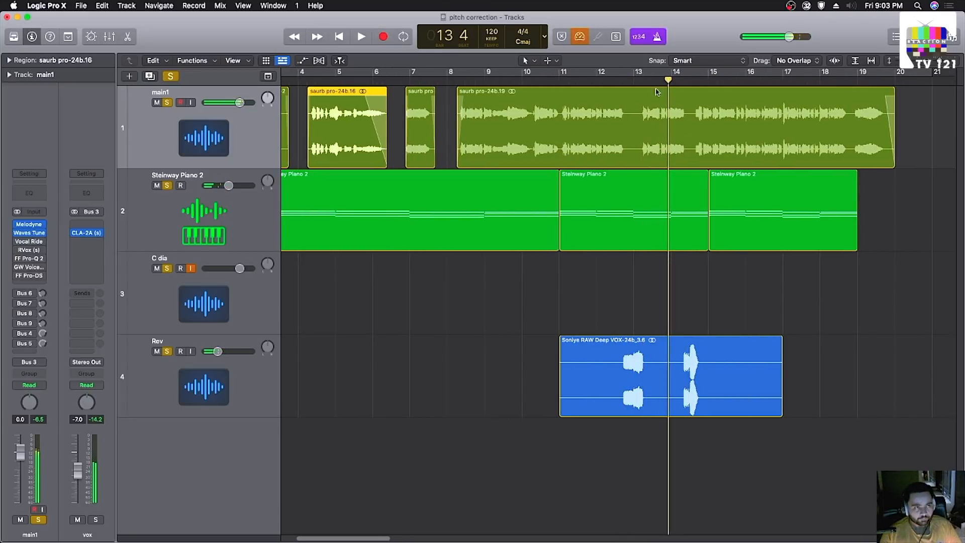
{"action": "left_click", "coordinate": [634, 82]}
{"action": "key", "text": "super+Right"}
{"action": "scroll", "coordinate": [652, 133], "scroll_direction": "right", "scroll_amount": 4}
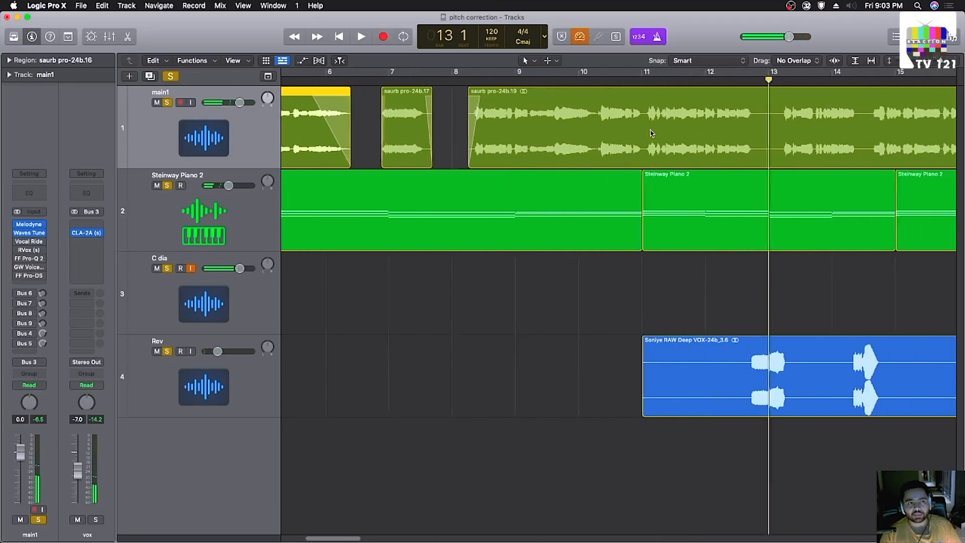
{"action": "key", "text": "space"}
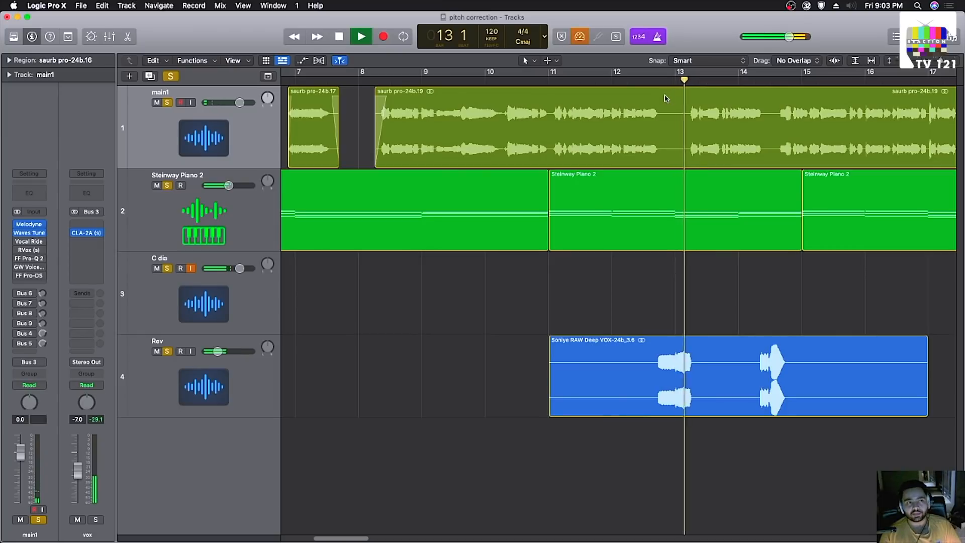
{"action": "key", "text": "space"}
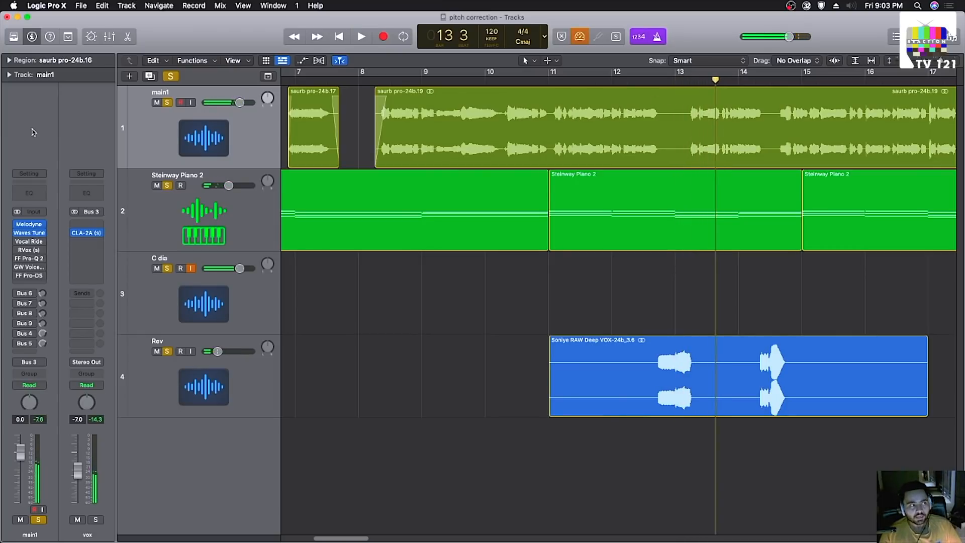
Step: Open the Melodyne editor on main1 and set a finer time grid
{"action": "left_click", "coordinate": [29, 224]}
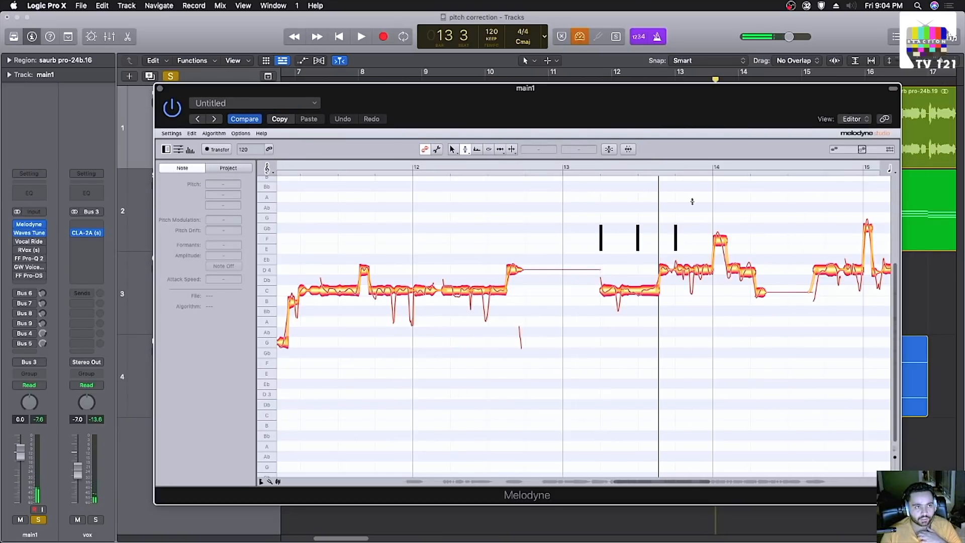
{"action": "left_click", "coordinate": [247, 136]}
{"action": "mouse_move", "coordinate": [257, 181]}
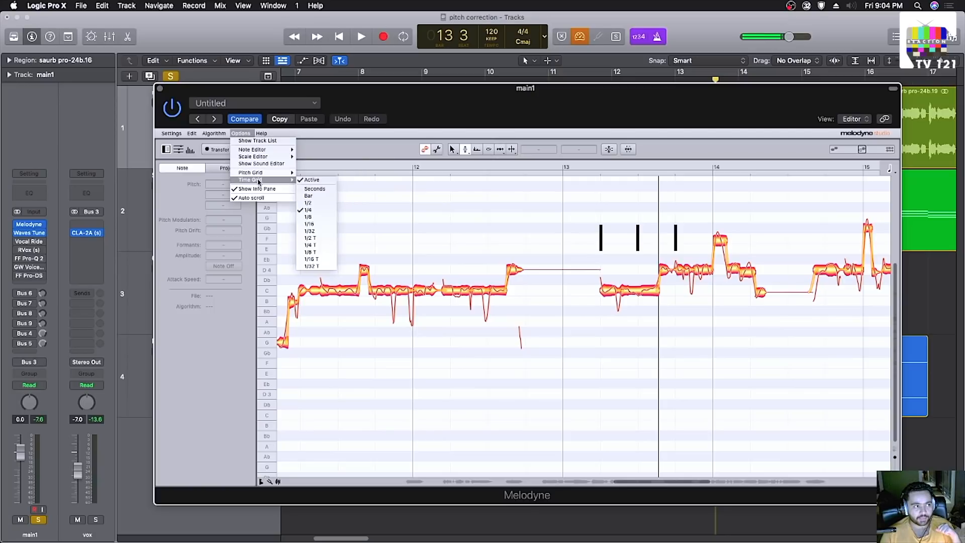
{"action": "left_click", "coordinate": [317, 197]}
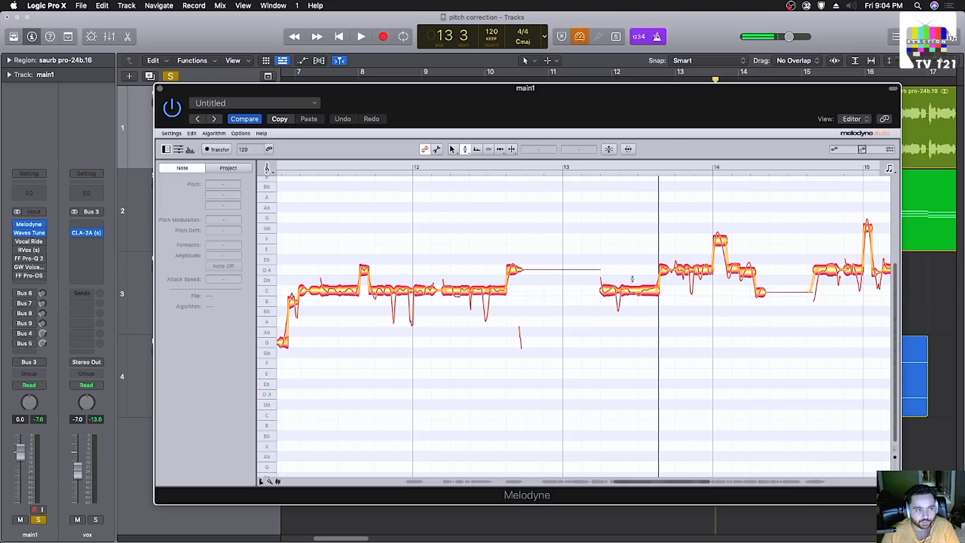
Step: Extend the start of the first C 4 note after bar 13 about an eighth earlier with the Time tool, and play from bar 13
{"action": "right_click", "coordinate": [631, 238]}
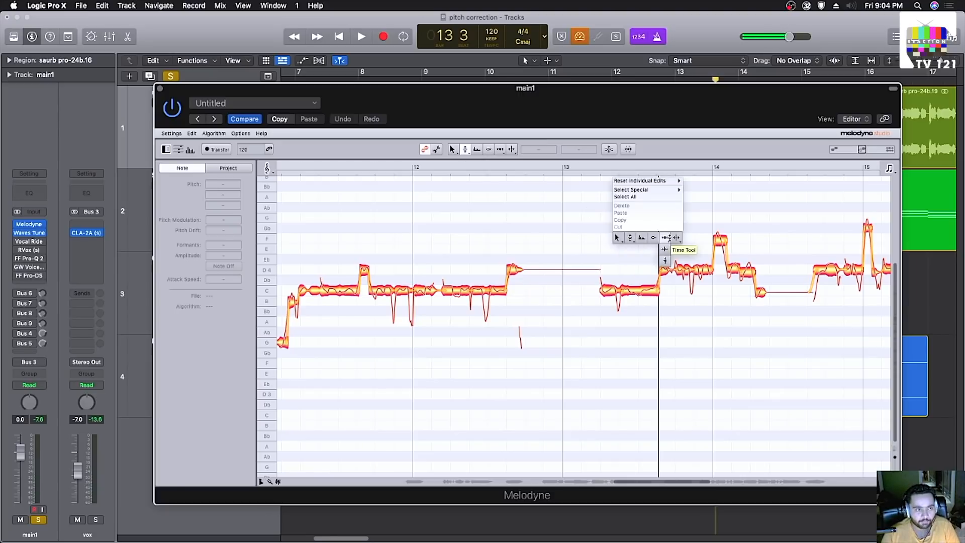
{"action": "left_click", "coordinate": [664, 239]}
{"action": "left_click", "coordinate": [607, 290]}
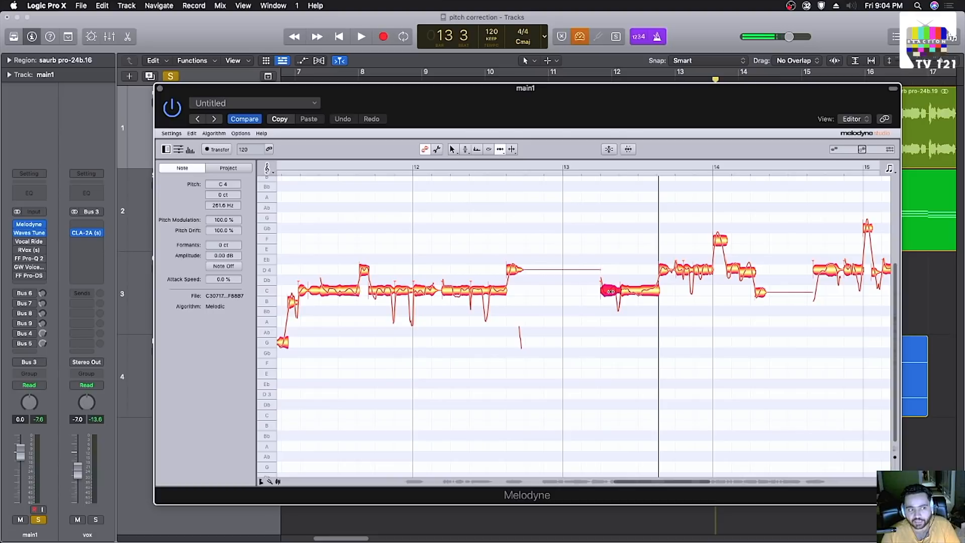
{"action": "left_click_drag", "start_coordinate": [607, 290], "coordinate": [584, 290]}
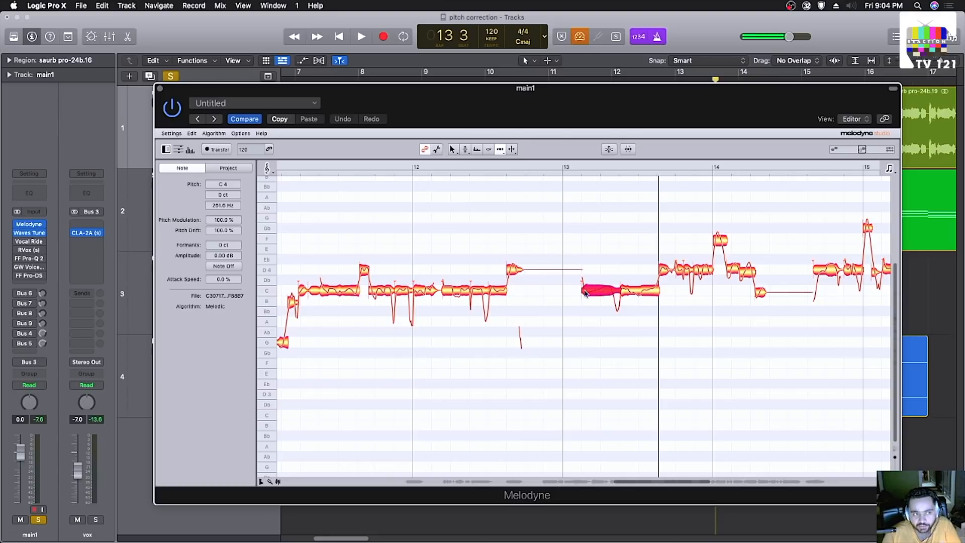
{"action": "left_click", "coordinate": [561, 167]}
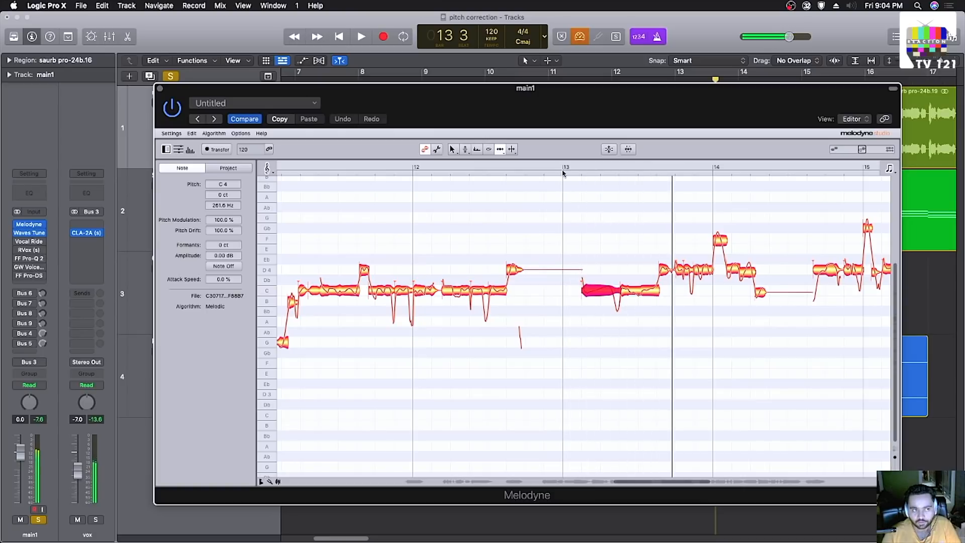
Step: Return the first C 4 note's start to its original timing after bar 13 and play the phrase to compare
{"action": "left_click_drag", "start_coordinate": [589, 291], "coordinate": [608, 291]}
{"action": "double_click", "coordinate": [596, 166]}
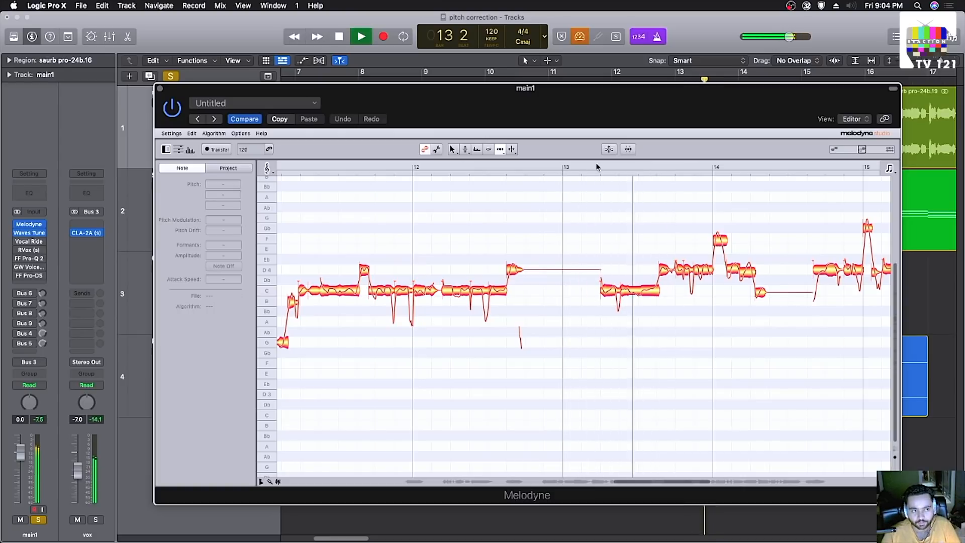
{"action": "key", "text": "space"}
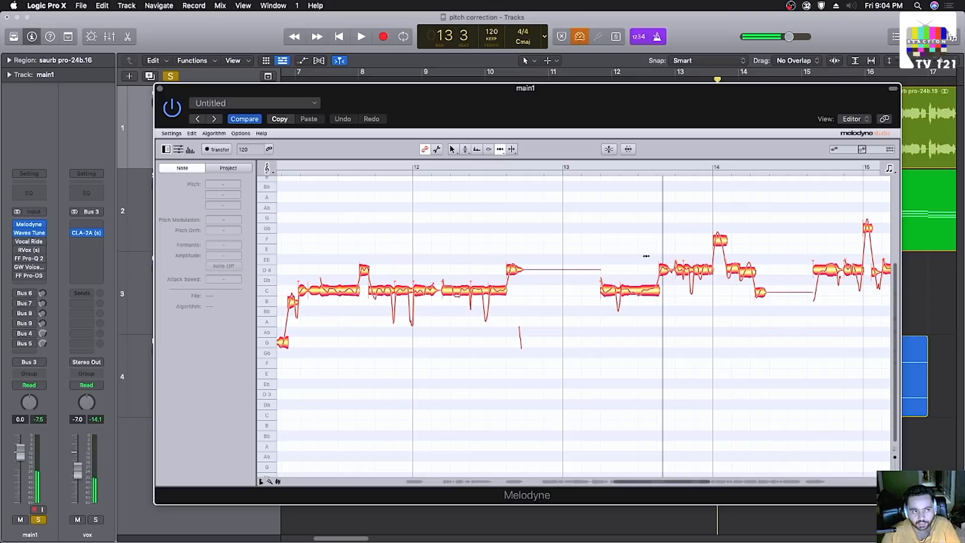
Step: Add a time handle in the middle of the second C 4 note after bar 13 with the Time Handle tool, and play from bar 13
{"action": "right_click", "coordinate": [646, 256]}
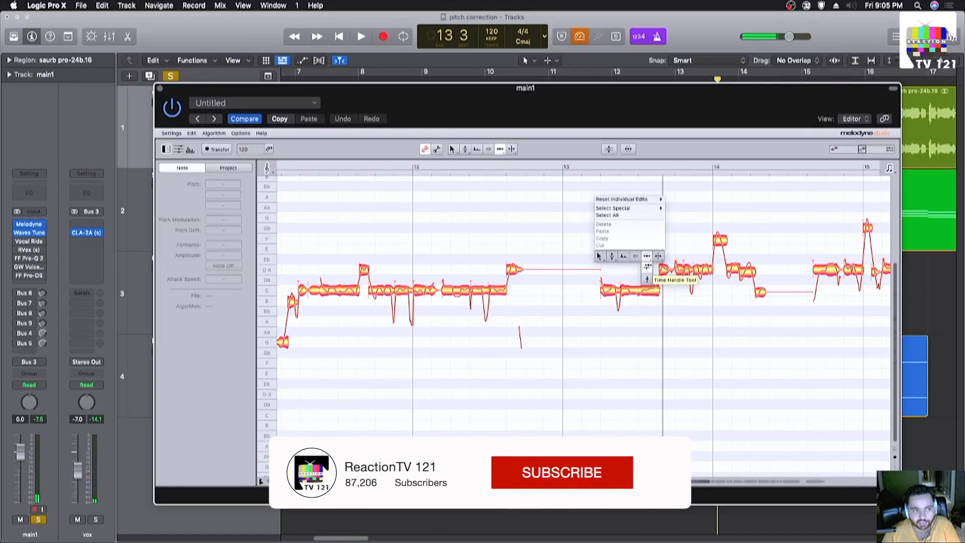
{"action": "left_click", "coordinate": [647, 268]}
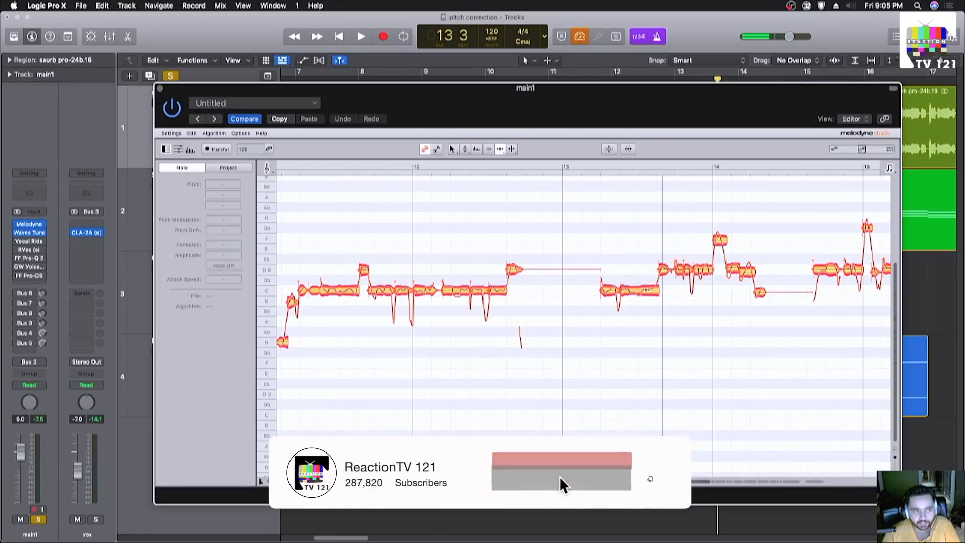
{"action": "left_click", "coordinate": [646, 290]}
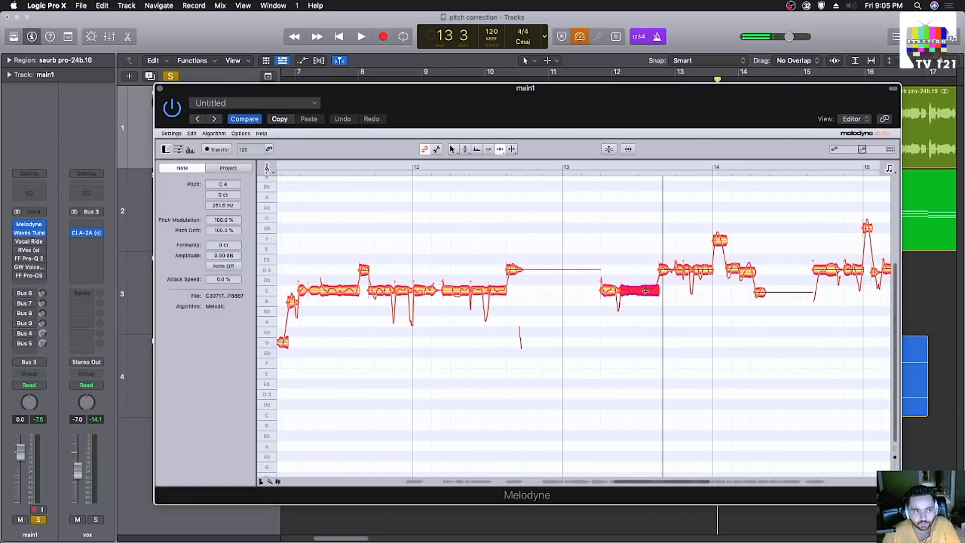
{"action": "left_click", "coordinate": [644, 291]}
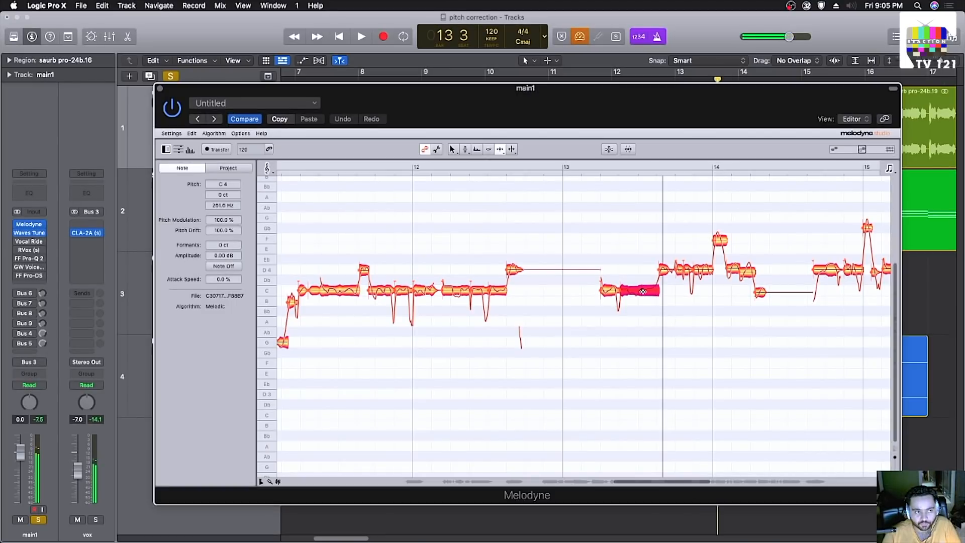
{"action": "left_click", "coordinate": [567, 168]}
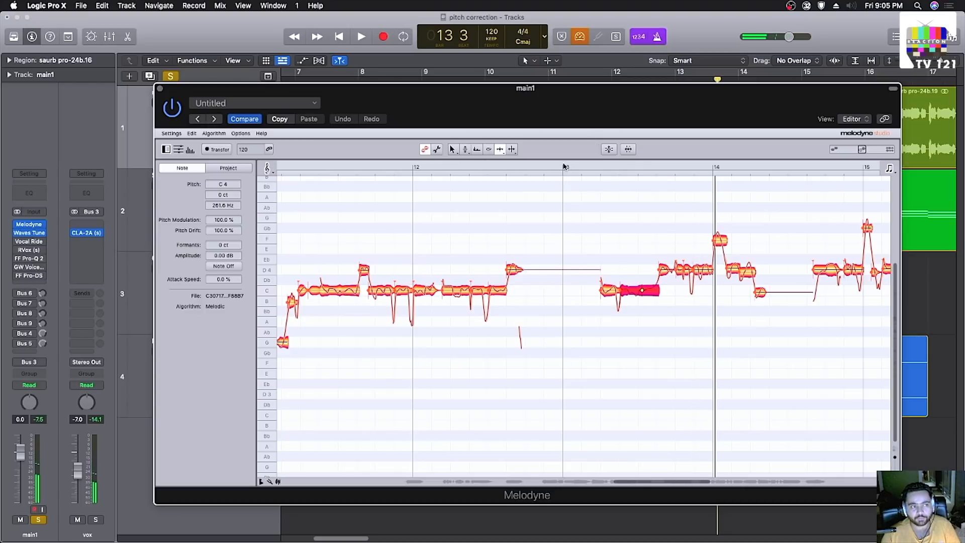
Step: Play the vocal from bar 13 into bar 15 to check the second C 4 note and the following phrase
{"action": "left_click", "coordinate": [565, 166]}
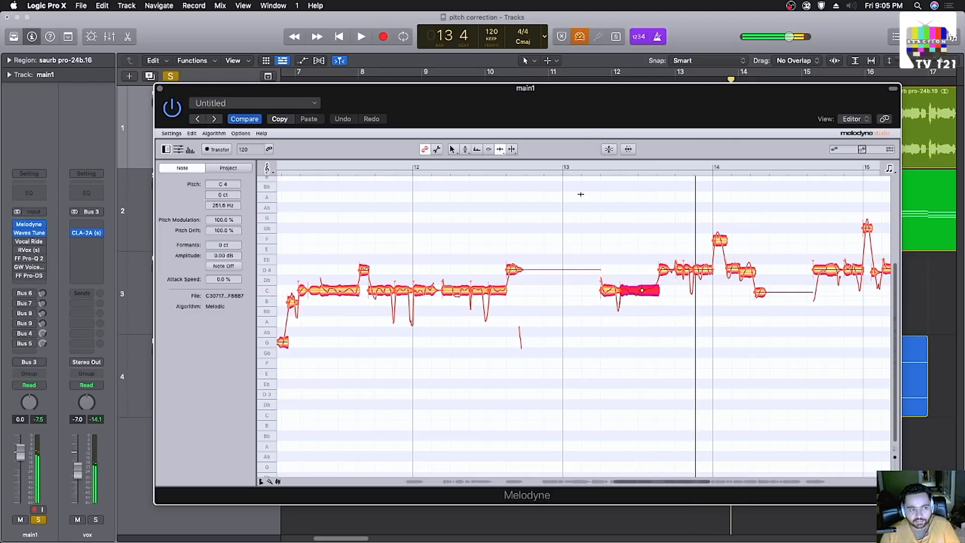
{"action": "left_click", "coordinate": [564, 168]}
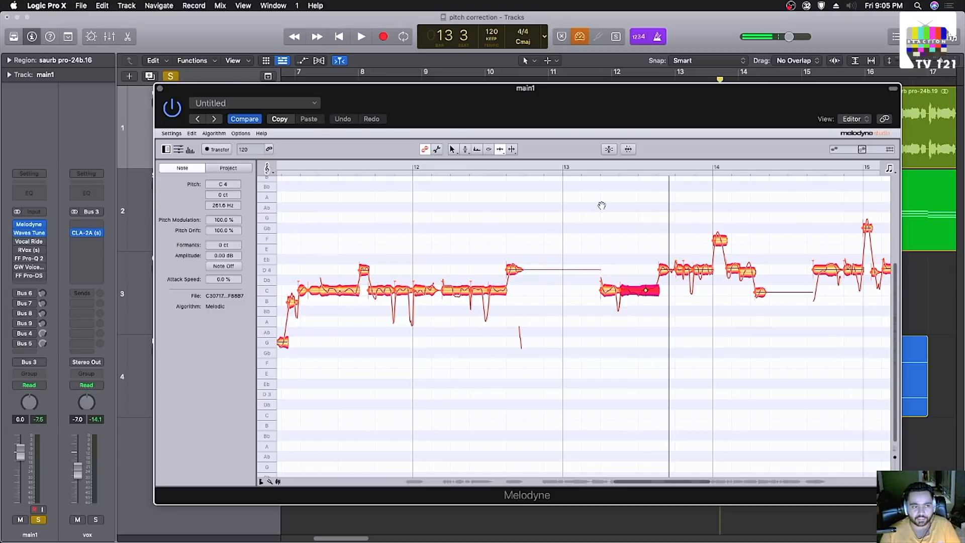
{"action": "key", "text": "space"}
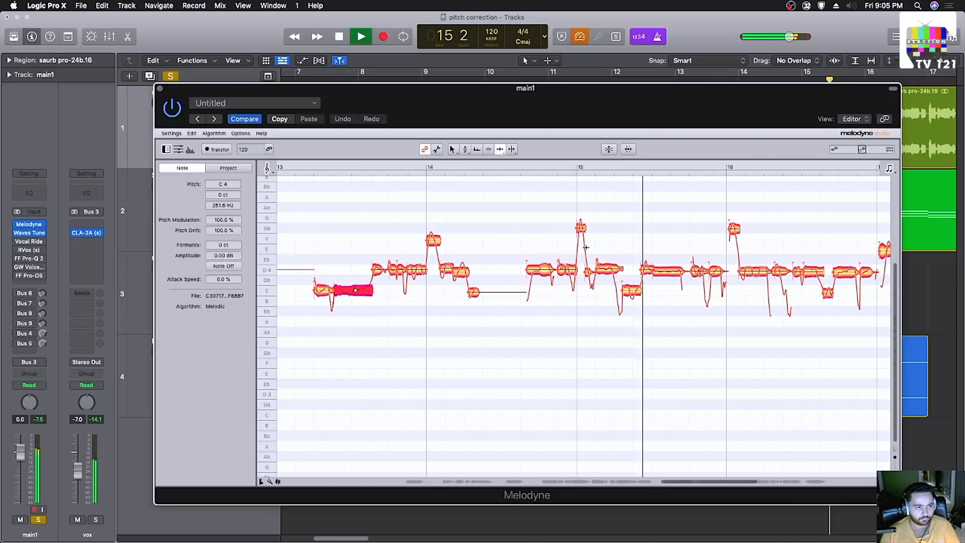
{"action": "key", "text": "space"}
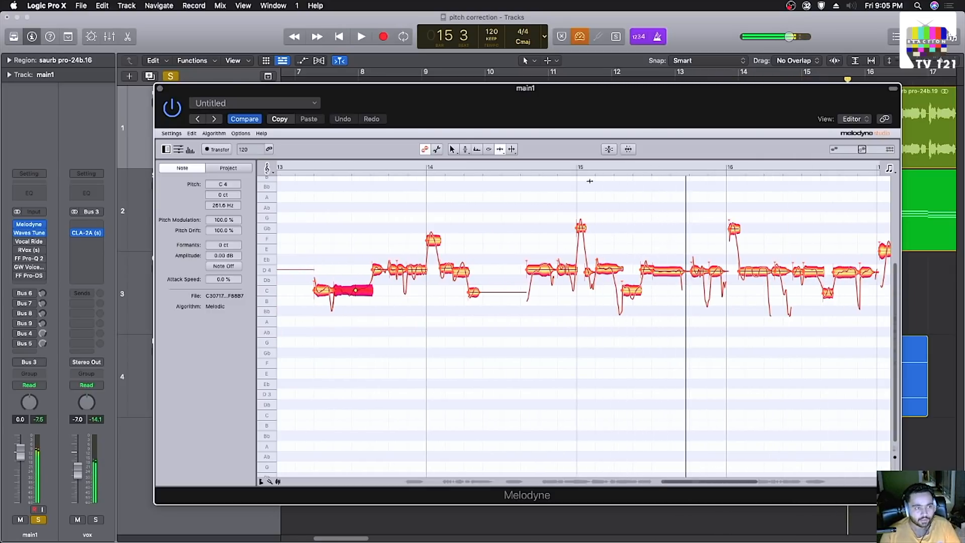
Step: Set the attack speed of the C 4 note after bar 15 to -28% and play the phrase from just before bar 15
{"action": "left_click", "coordinate": [520, 166]}
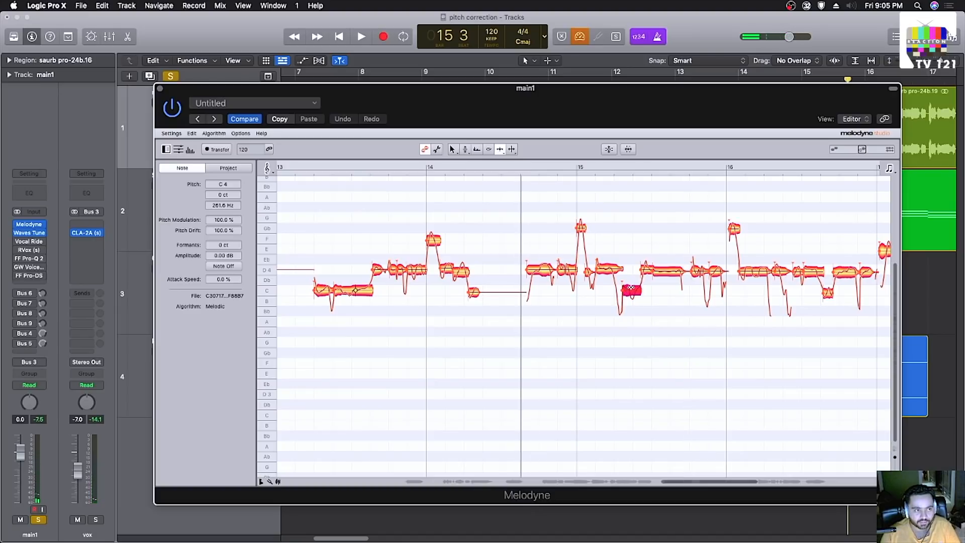
{"action": "right_click", "coordinate": [631, 287]}
{"action": "left_click", "coordinate": [631, 295]}
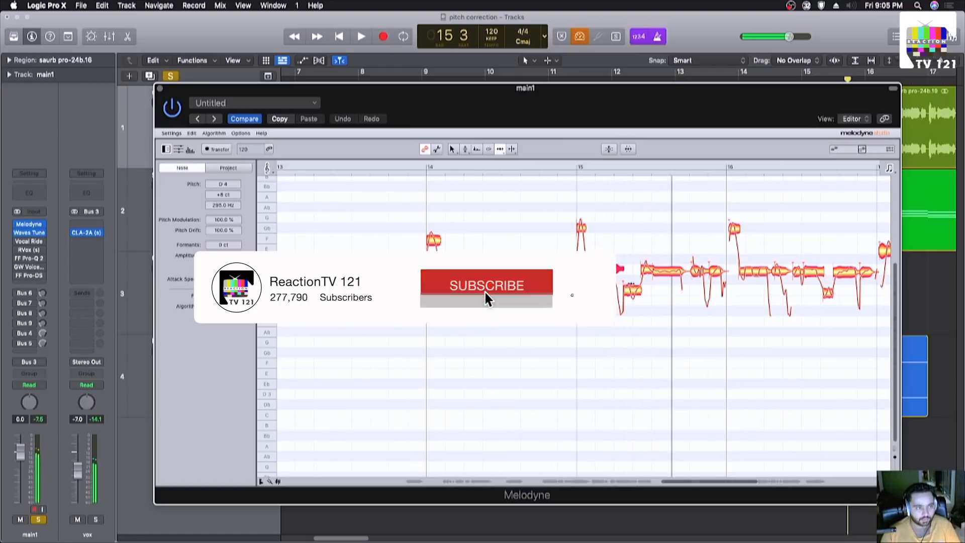
{"action": "right_click", "coordinate": [627, 290]}
{"action": "mouse_move", "coordinate": [628, 280]}
{"action": "left_click", "coordinate": [629, 306]}
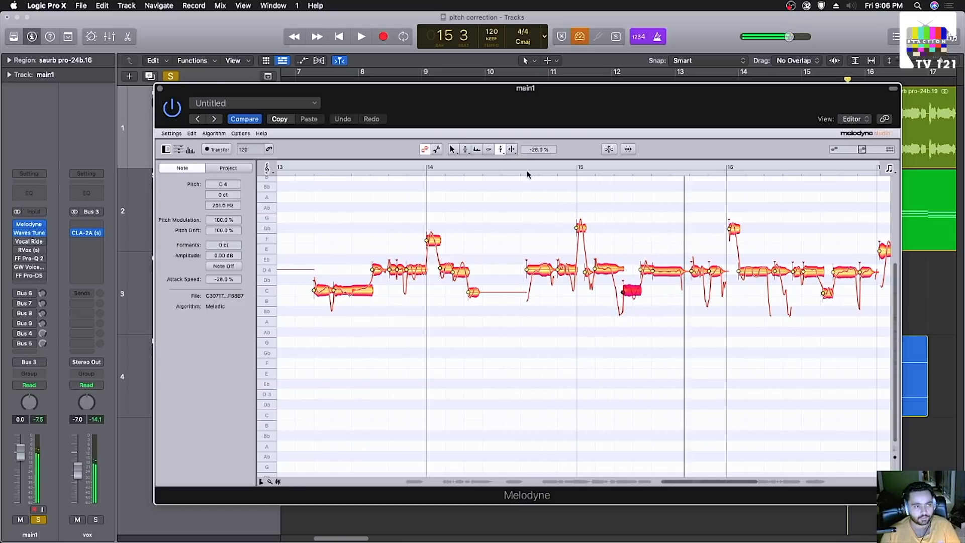
{"action": "right_click", "coordinate": [637, 255]}
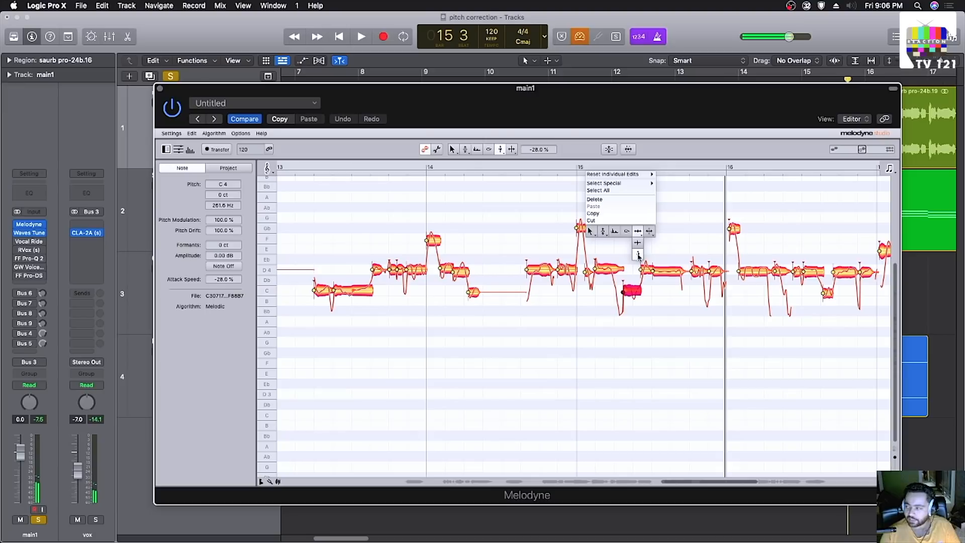
{"action": "left_click", "coordinate": [626, 230]}
{"action": "key", "text": "space"}
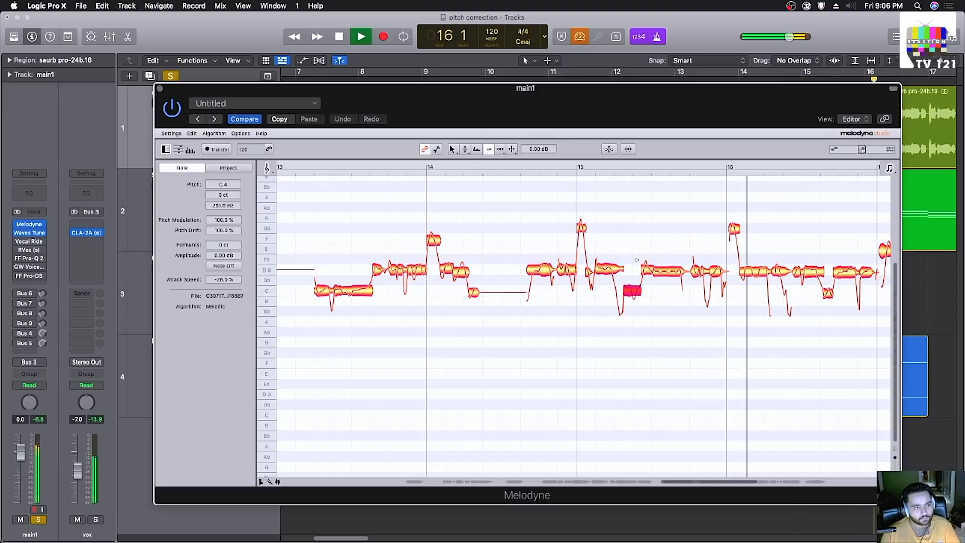
{"action": "key", "text": "space"}
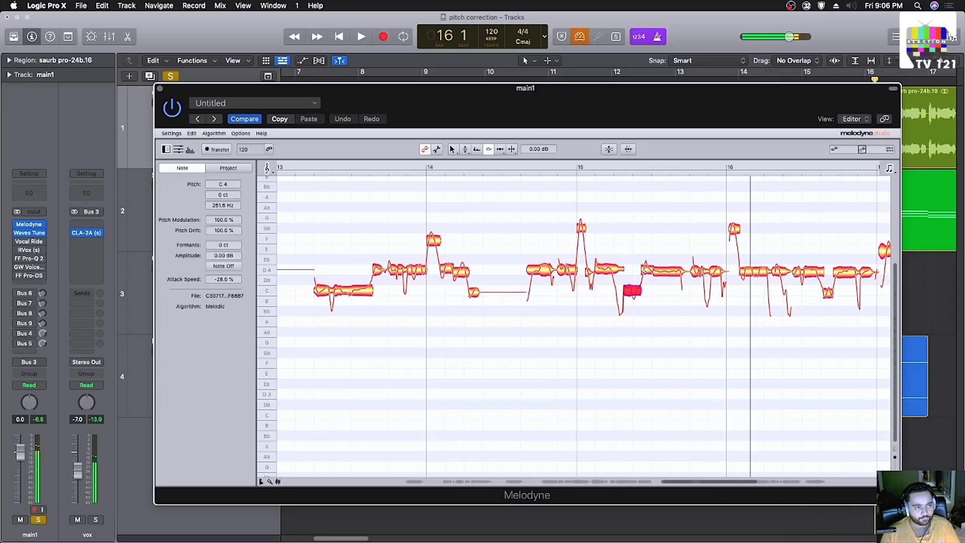
Step: Set the attack speed of the short D 4 note directly following the C 4 after bar 15 to 63%, and play it
{"action": "right_click", "coordinate": [647, 269]}
{"action": "left_click", "coordinate": [655, 270]}
{"action": "right_click", "coordinate": [641, 257]}
{"action": "left_click", "coordinate": [642, 282]}
{"action": "right_click", "coordinate": [687, 232]}
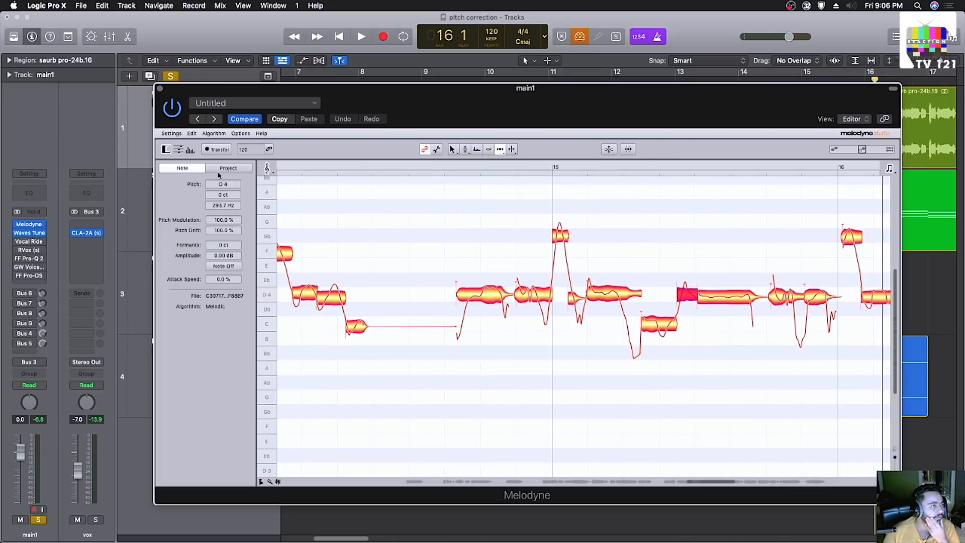
{"action": "left_click", "coordinate": [616, 293]}
{"action": "right_click", "coordinate": [634, 237]}
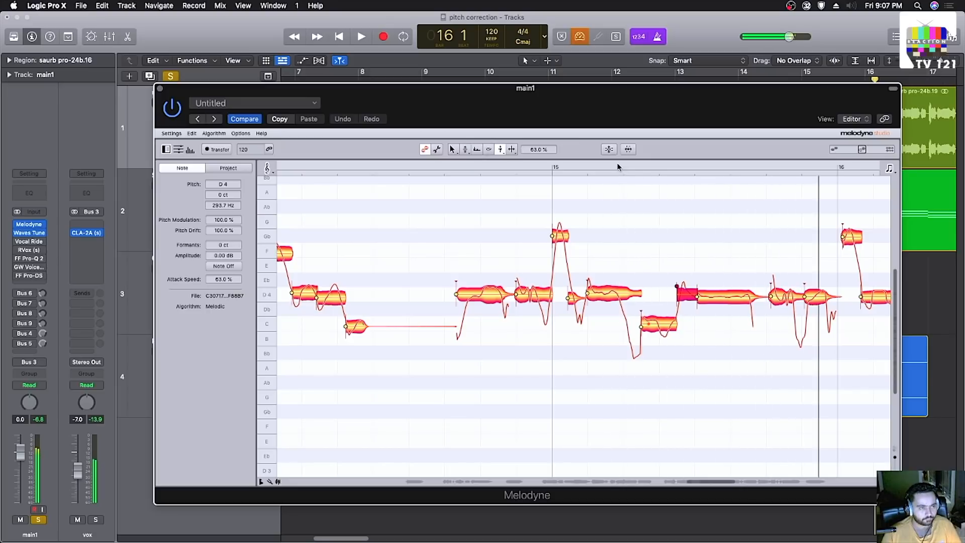
Step: Set the attack speed of the Gb 4 note at the start of bar 16 to -1%, and return to the Time tool
{"action": "left_click", "coordinate": [700, 236]}
{"action": "right_click", "coordinate": [700, 236]}
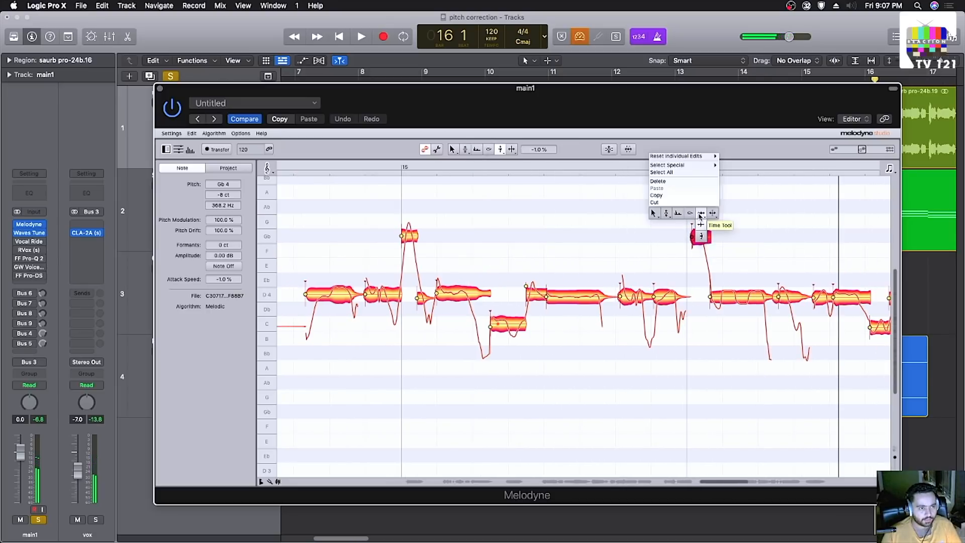
{"action": "left_click", "coordinate": [700, 216]}
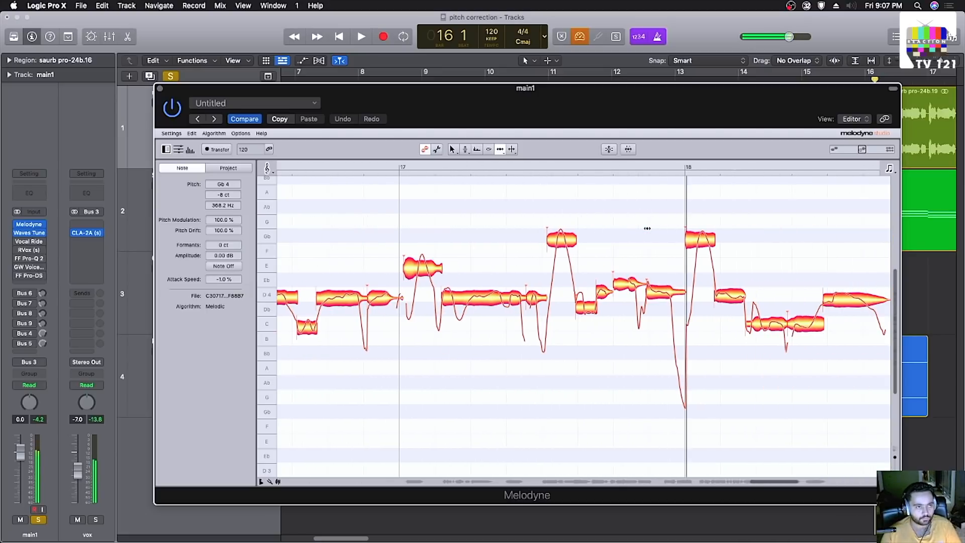
Step: Select the Gb 4 note between bars 17 and 18, play from bar 17, and switch to the Attack Speed tool
{"action": "left_click", "coordinate": [567, 242]}
{"action": "left_click", "coordinate": [397, 167]}
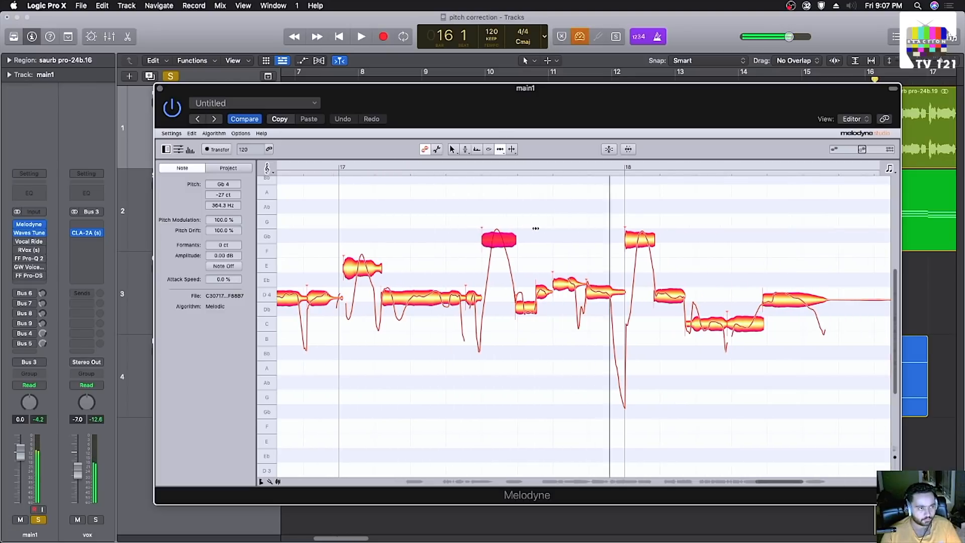
{"action": "right_click", "coordinate": [483, 232]}
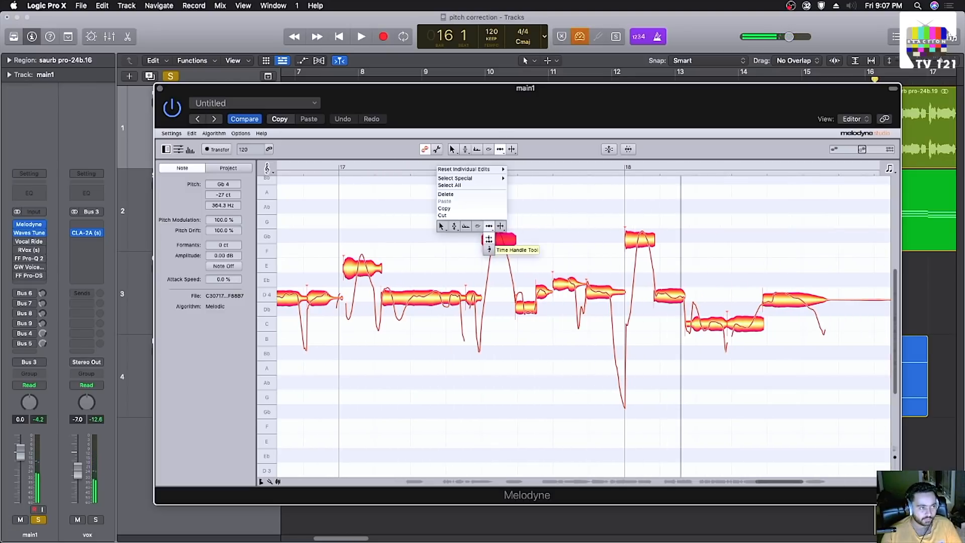
{"action": "left_click", "coordinate": [488, 249]}
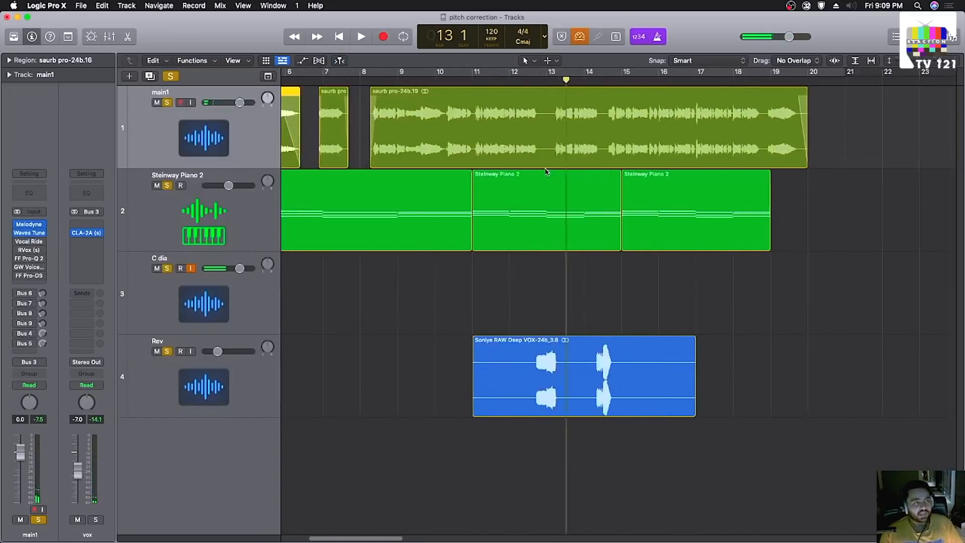
Step: Review the Vocal Rider and RVox settings in the main1 channel's insert chain
{"action": "key", "text": "super+Right"}
{"action": "scroll", "coordinate": [382, 183], "scroll_direction": "left", "scroll_amount": 1}
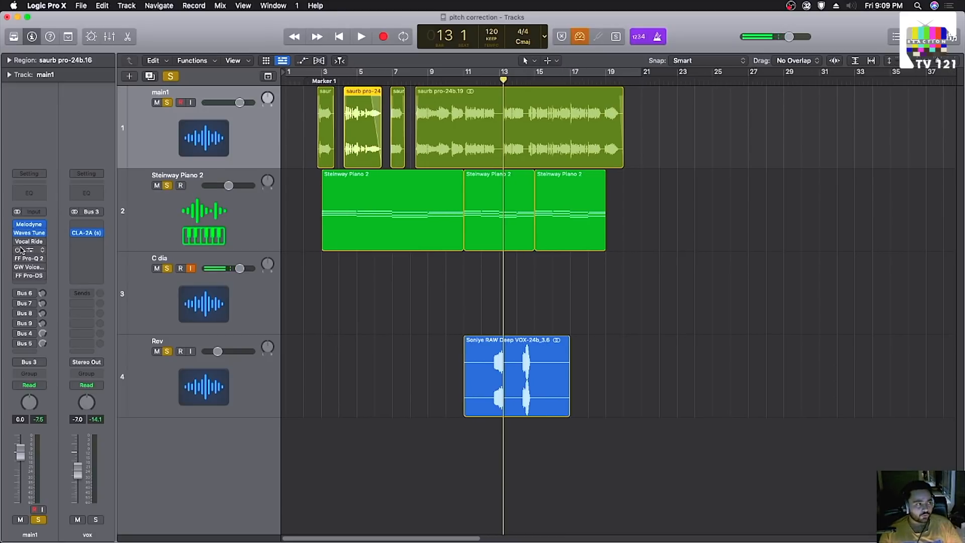
{"action": "key", "text": "super+Right"}
{"action": "scroll", "coordinate": [452, 265], "scroll_direction": "left", "scroll_amount": 1}
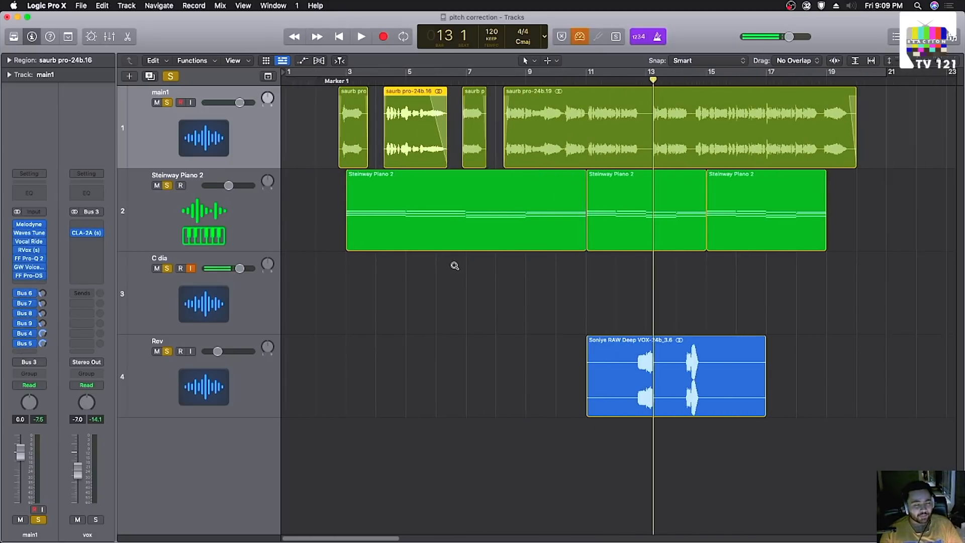
{"action": "key", "text": "super+Down"}
{"action": "key", "text": "super+Up"}
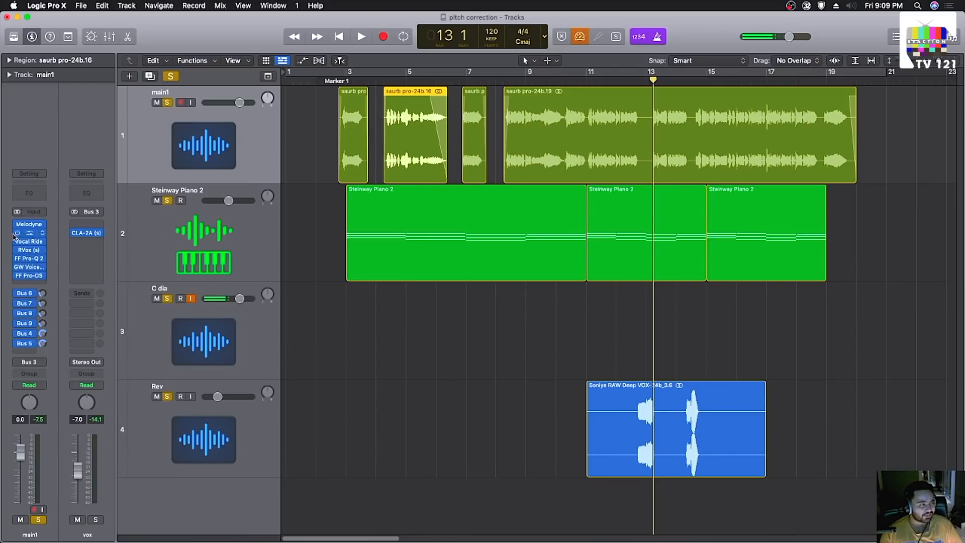
{"action": "left_click", "coordinate": [32, 244]}
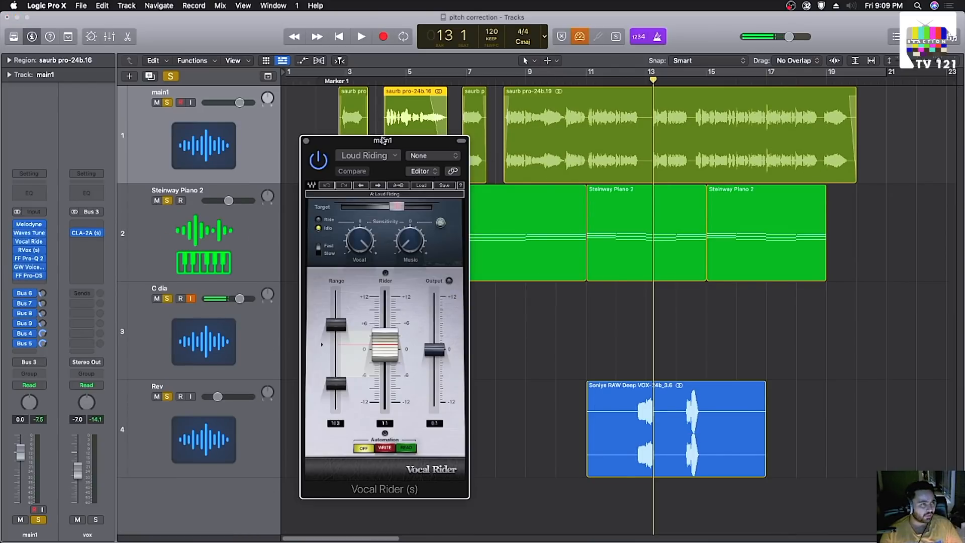
{"action": "left_click_drag", "start_coordinate": [383, 141], "coordinate": [539, 148]}
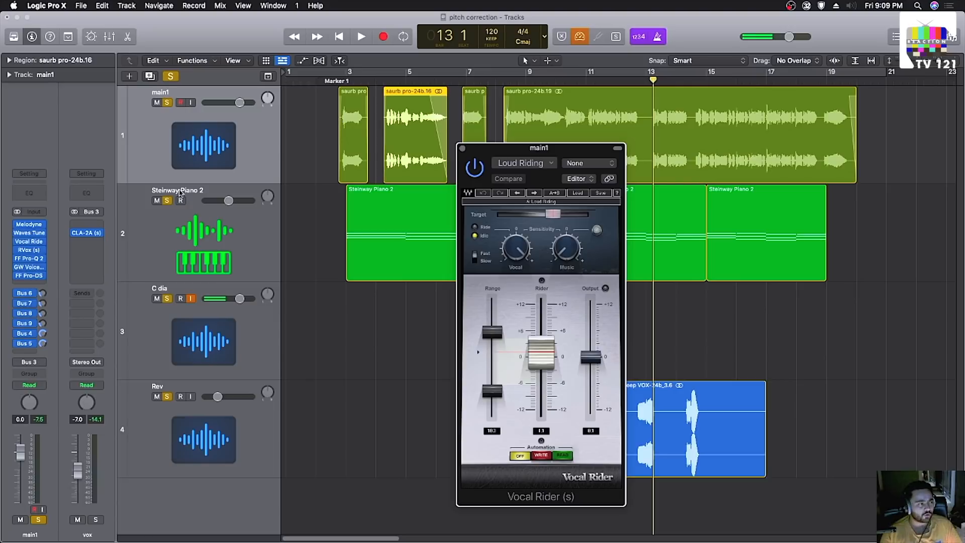
{"action": "left_click", "coordinate": [30, 250]}
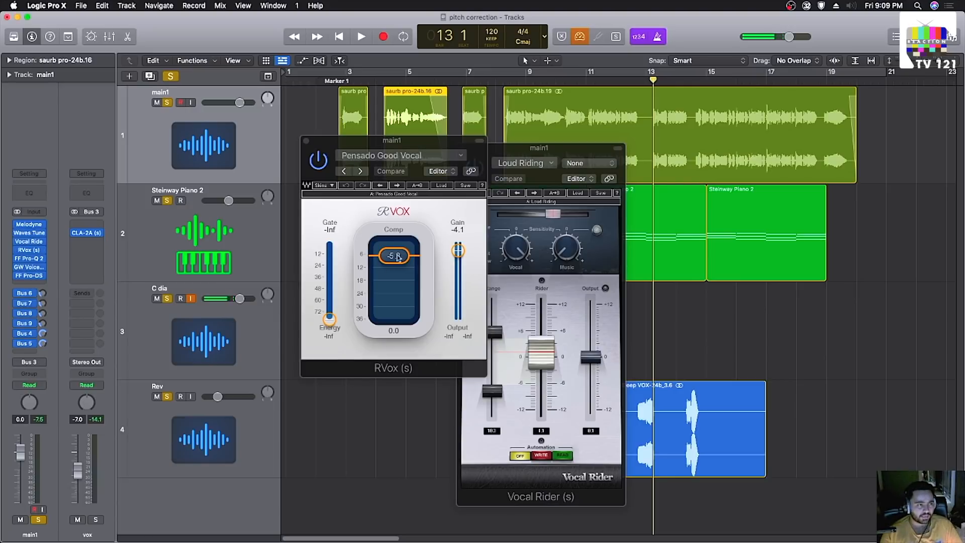
Step: Review main1's Pro-Q 2, VoiceCentric and Pro-DS settings, and close the Pro-DS, Pro-Q 2 and RVox windows
{"action": "left_click", "coordinate": [29, 259]}
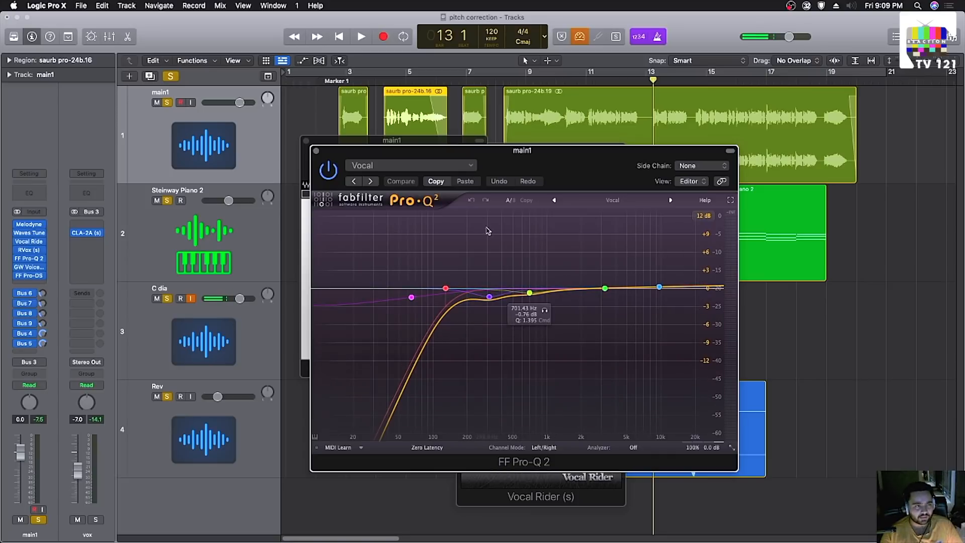
{"action": "left_click", "coordinate": [29, 267]}
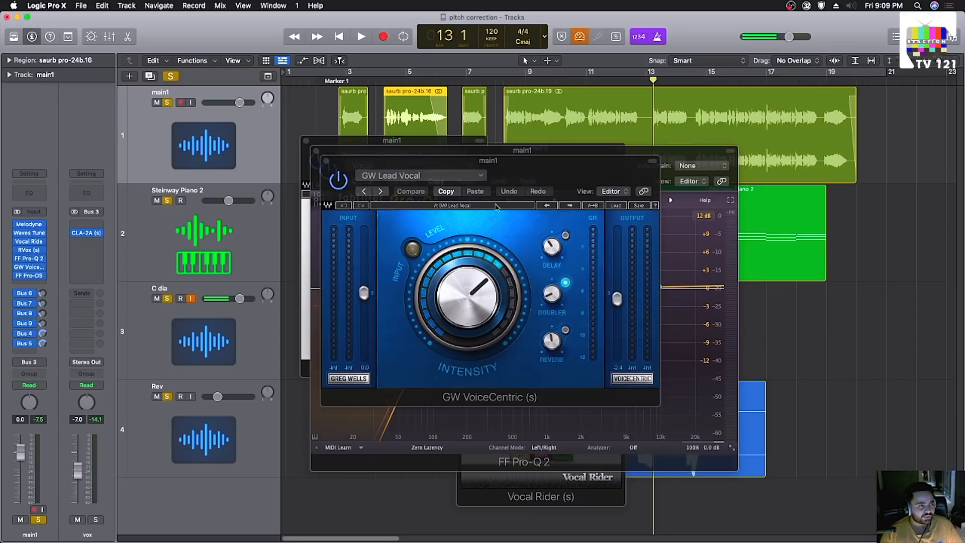
{"action": "left_click_drag", "start_coordinate": [539, 173], "coordinate": [614, 184]}
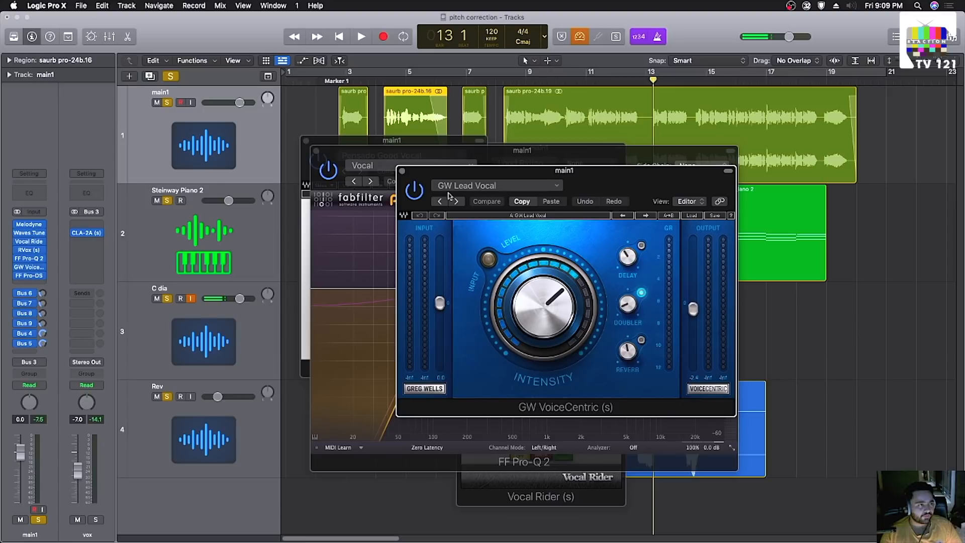
{"action": "left_click", "coordinate": [33, 276]}
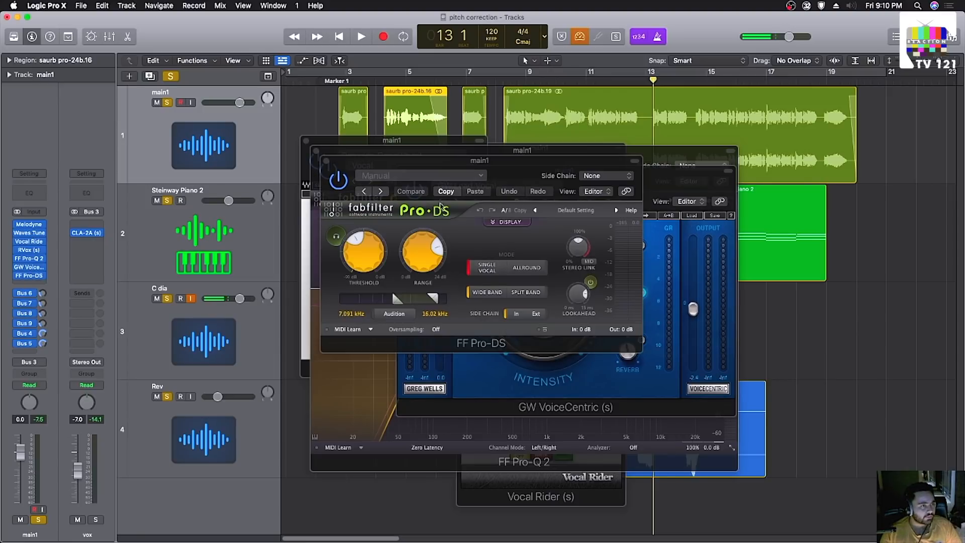
{"action": "left_click", "coordinate": [325, 161]}
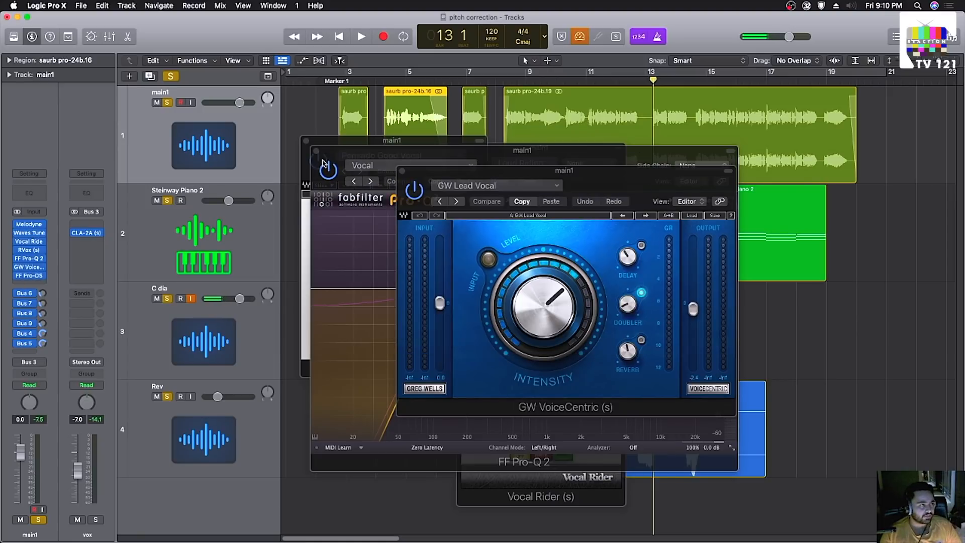
{"action": "left_click", "coordinate": [316, 151]}
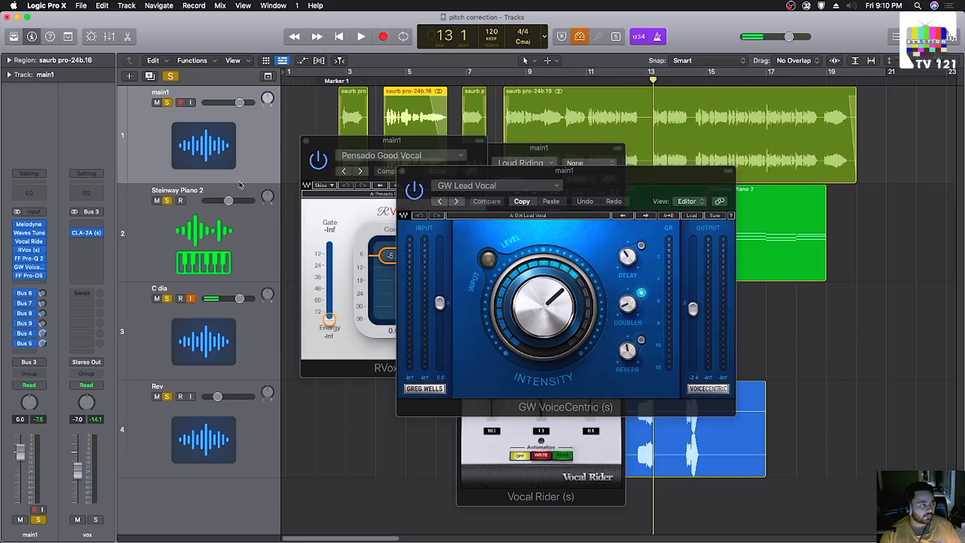
{"action": "left_click", "coordinate": [305, 140]}
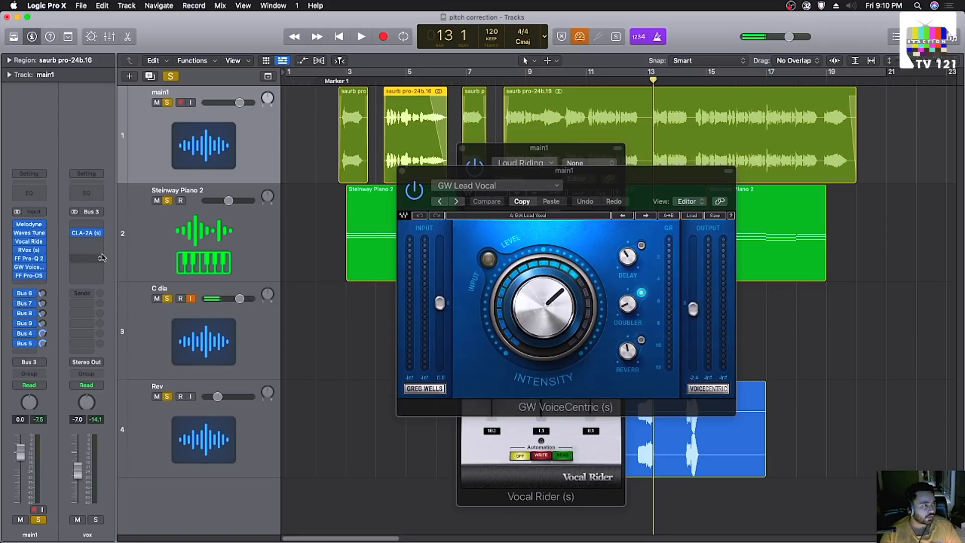
Step: Review the CLA-2A compressor settings on the vox channel, and close all remaining plug-in windows
{"action": "left_click", "coordinate": [85, 234]}
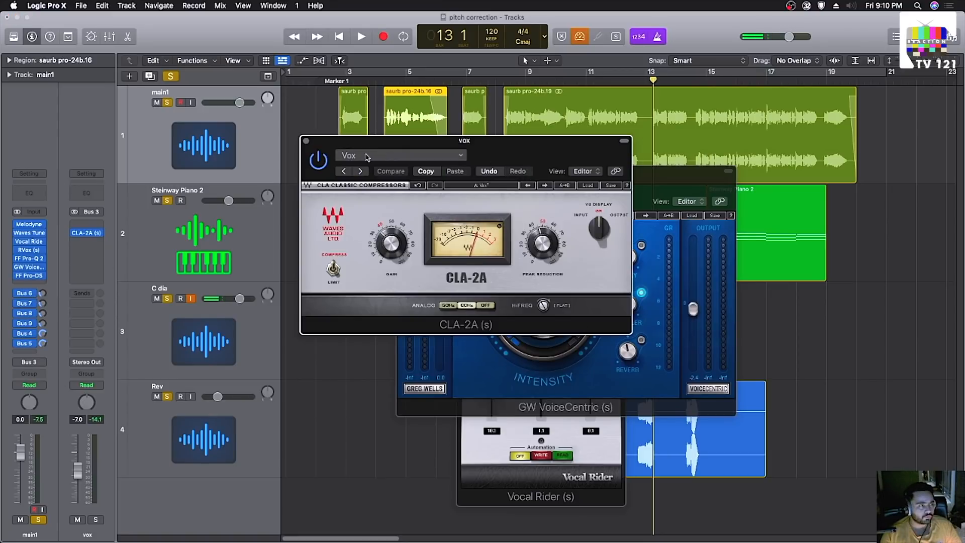
{"action": "left_click", "coordinate": [306, 139]}
{"action": "left_click", "coordinate": [402, 171]}
{"action": "left_click", "coordinate": [461, 144]}
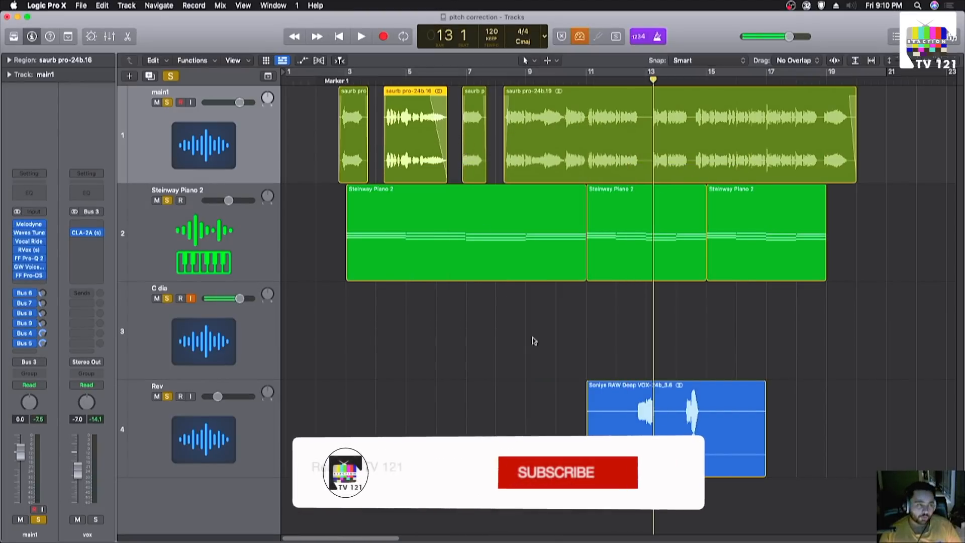
Step: Follow the arrangement's playback, comparing main1 with Melodyne and Waves Tune bypassed against the version with both active
{"action": "key", "text": "super+Up"}
{"action": "key", "text": "super+Left"}
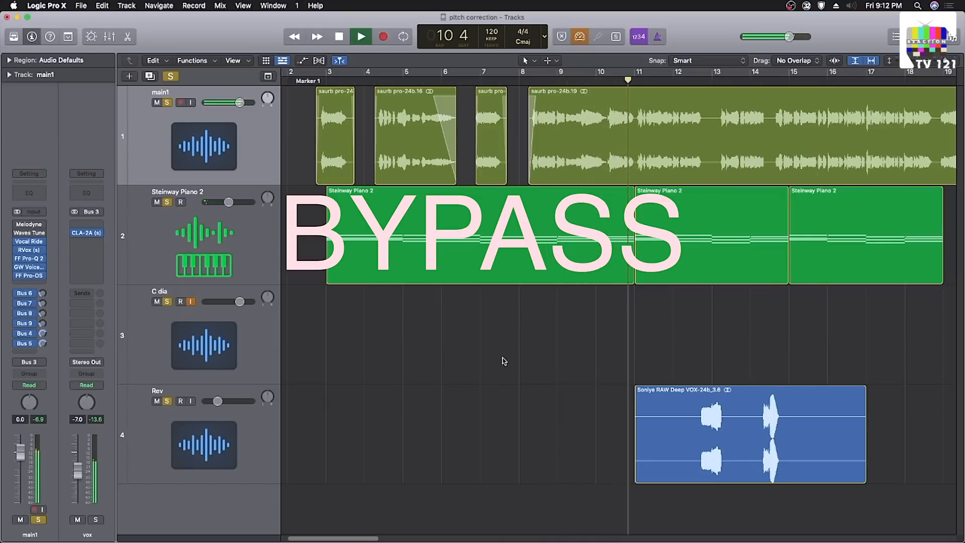
{"action": "scroll", "coordinate": [505, 359], "scroll_direction": "right", "scroll_amount": 2}
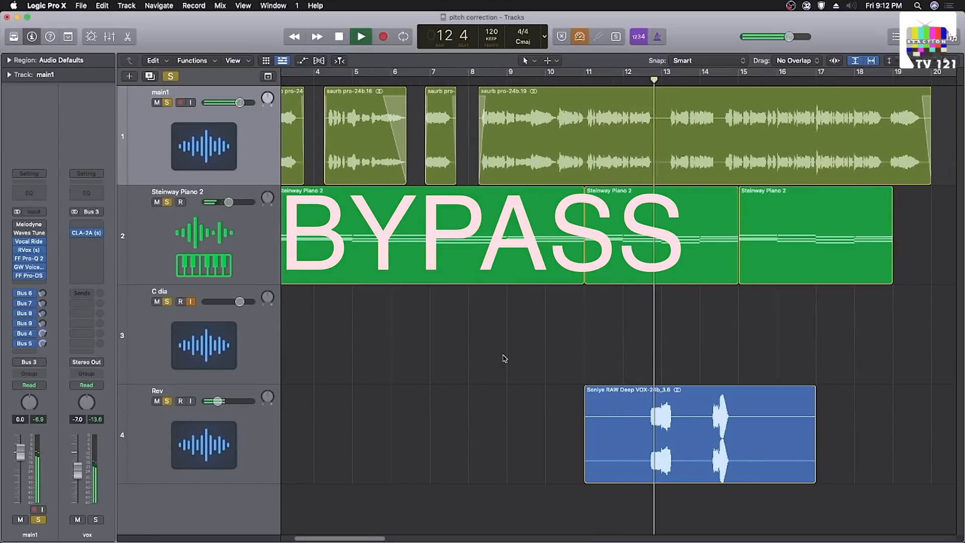
{"action": "scroll", "coordinate": [505, 358], "scroll_direction": "left", "scroll_amount": 2}
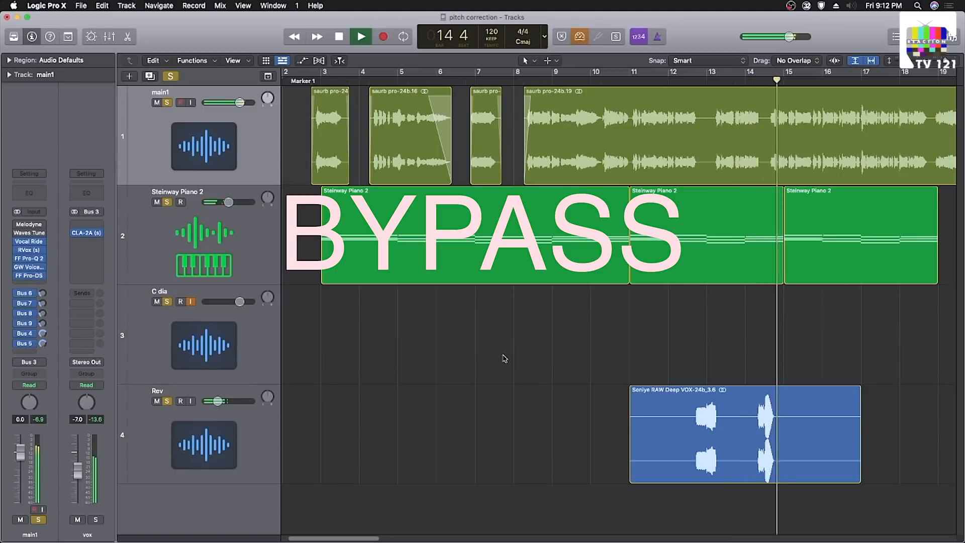
{"action": "scroll", "coordinate": [503, 358], "scroll_direction": "right", "scroll_amount": 2}
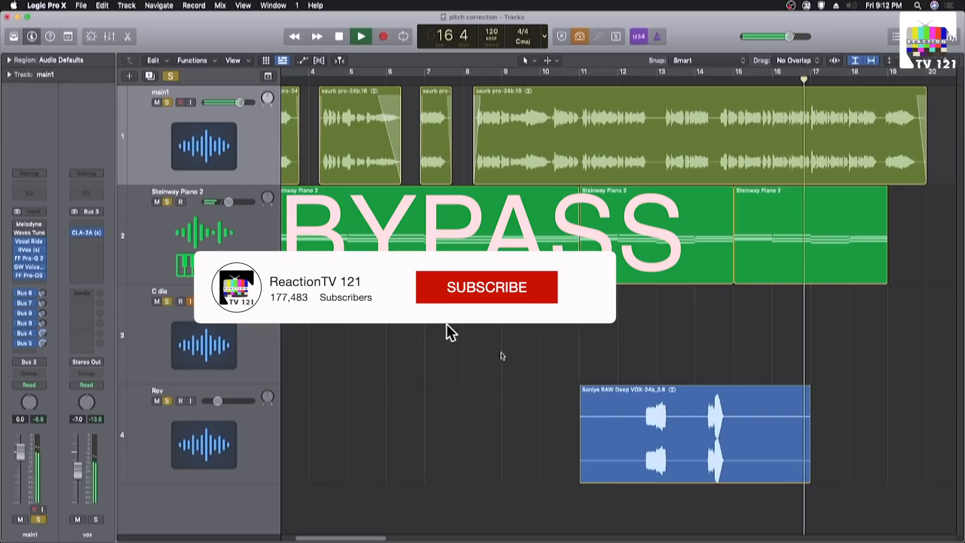
{"action": "scroll", "coordinate": [502, 352], "scroll_direction": "left", "scroll_amount": 1}
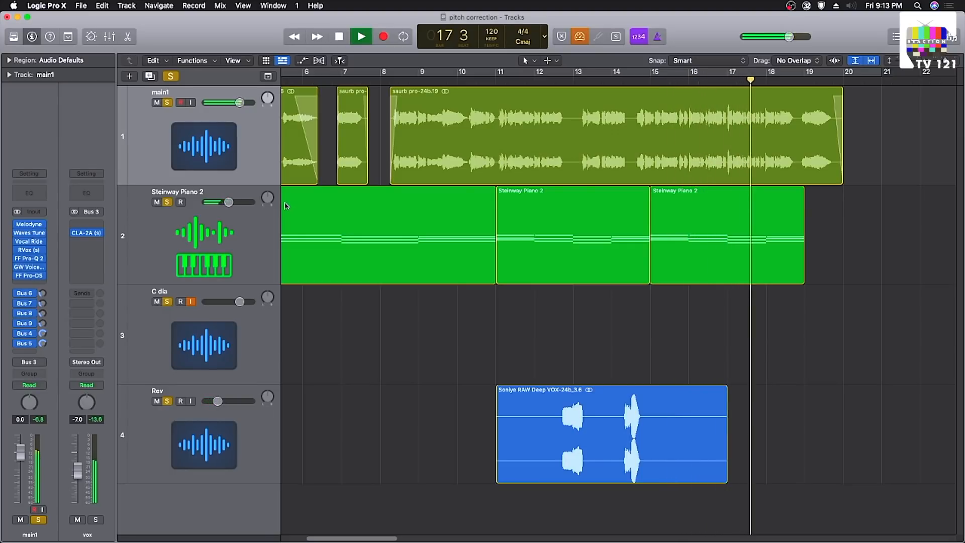
{"action": "key", "text": "super+Up"}
{"action": "key", "text": "super+Left"}
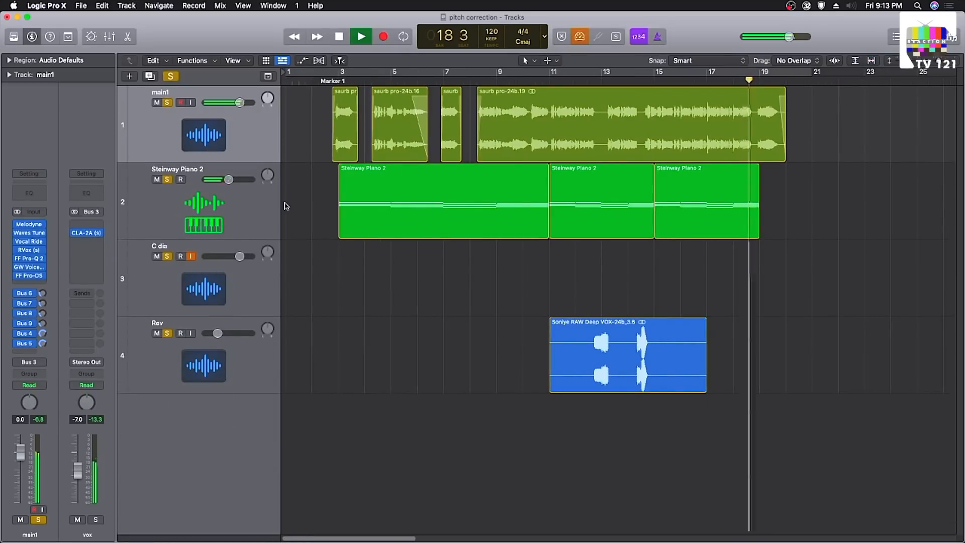